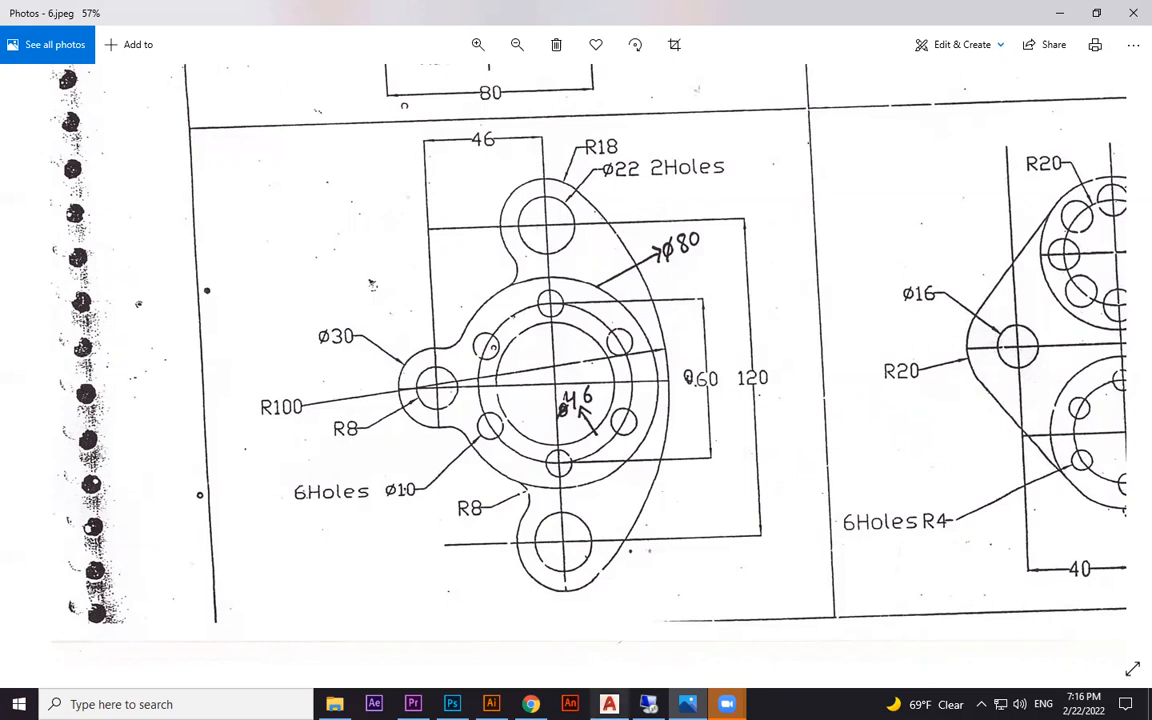
Switch to AutoCAD and set the drawing units' length type to Decimal with a precision of 0.0.
key("alt+Tab")
scroll(628, 440, "up", 1)
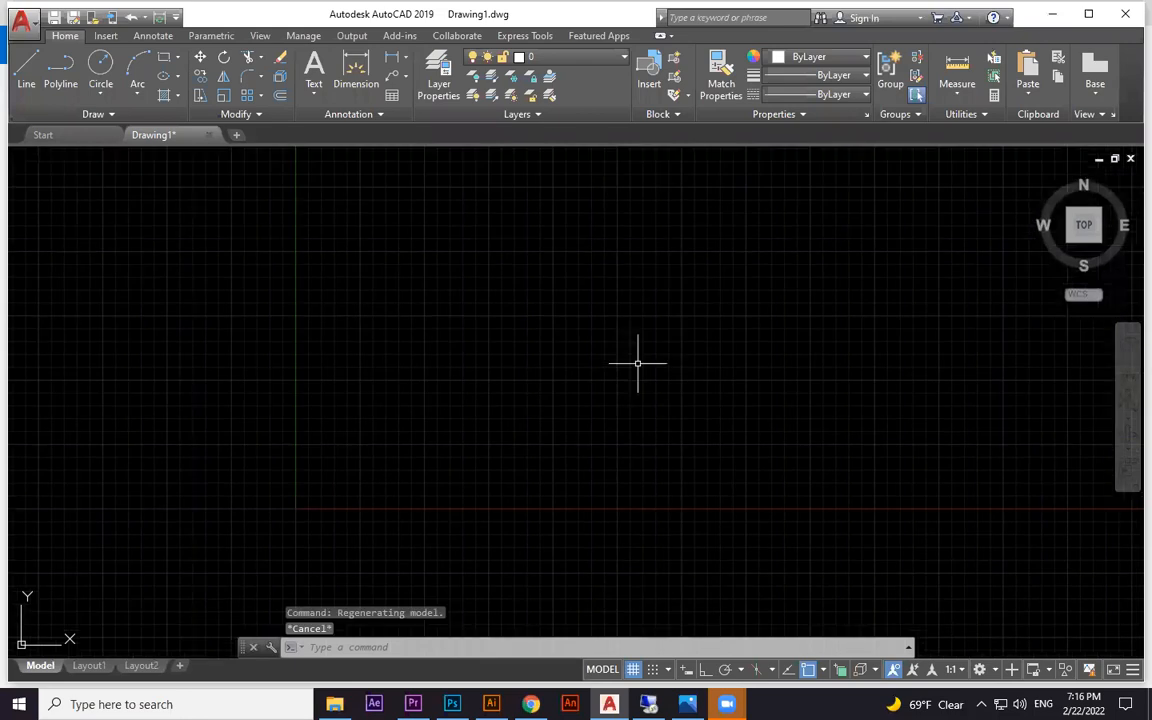
key("Escape")
key("Escape")
type("un")
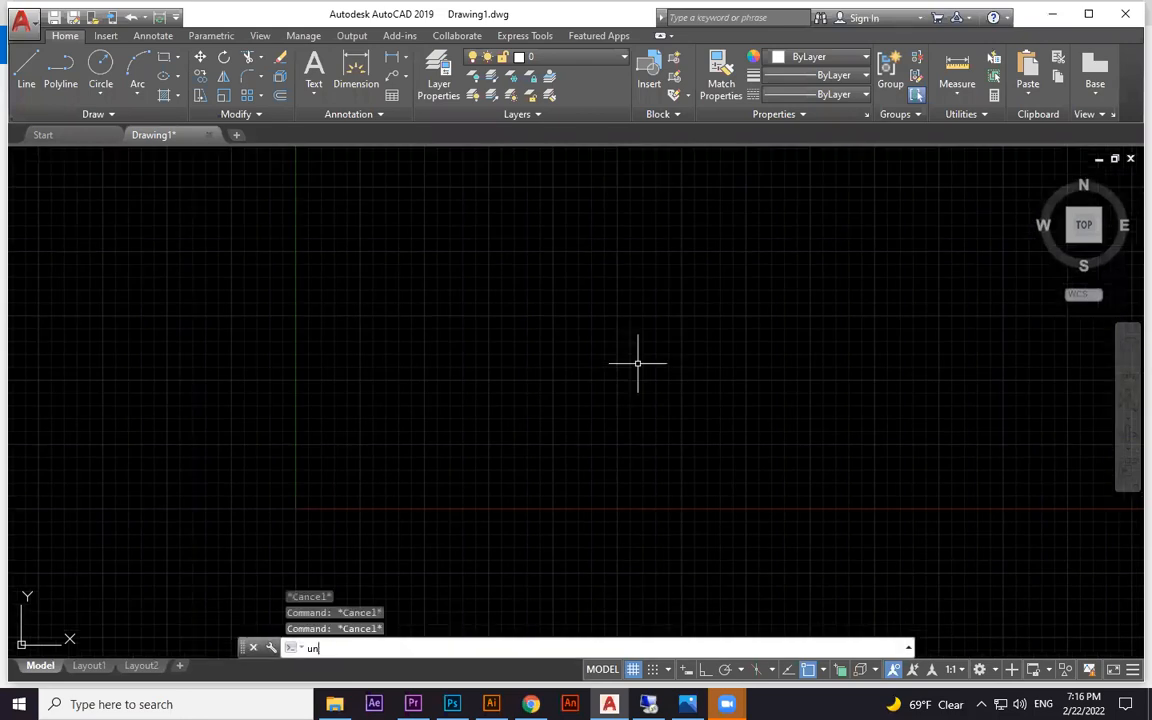
type("istits")
key("Return")
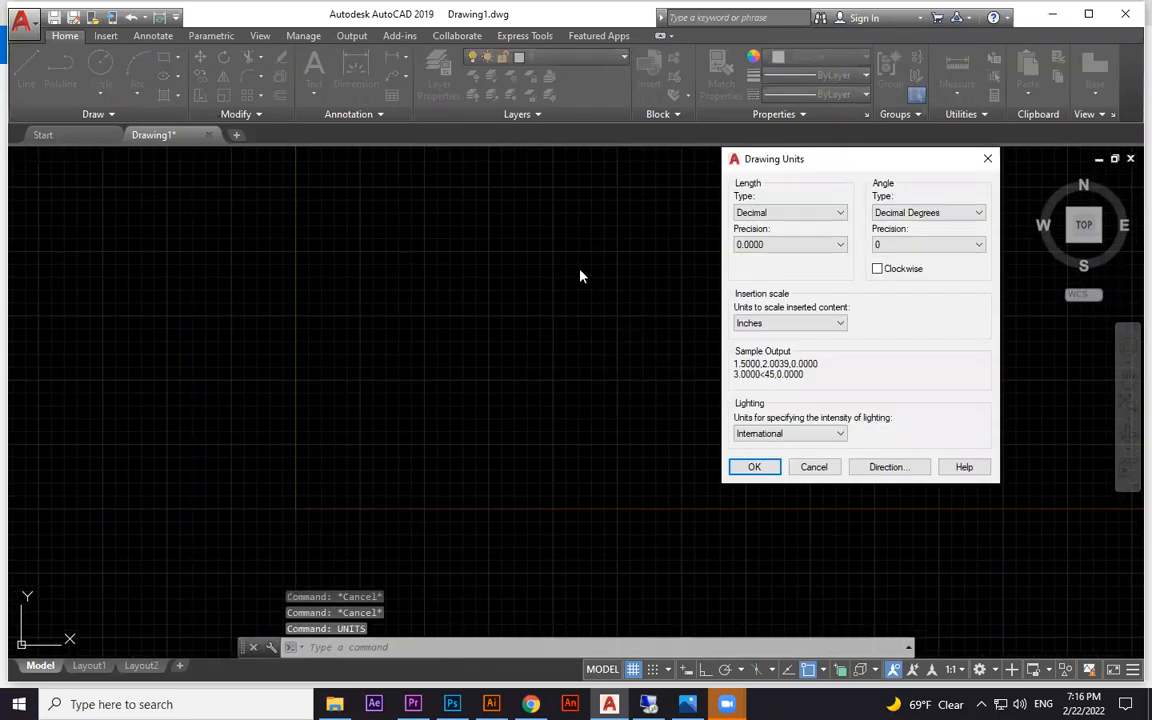
left_click(810, 218)
left_click(810, 218)
left_click(805, 246)
left_click(778, 270)
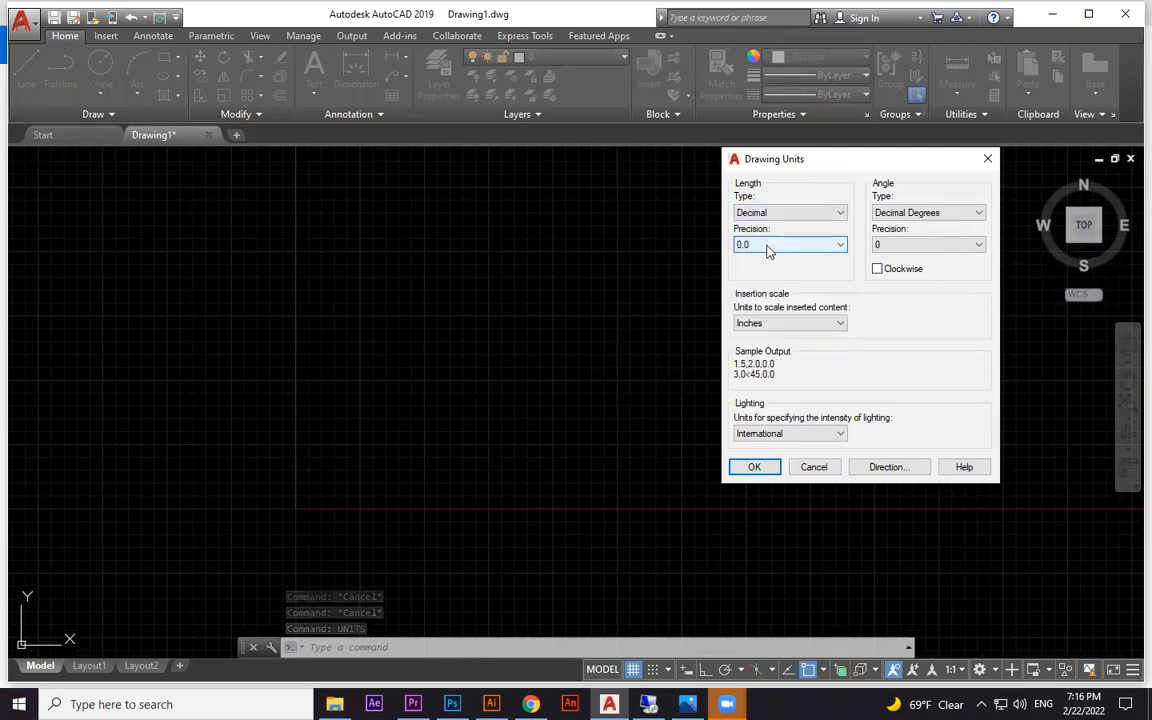
Set the insertion scale to Centimeters and apply the drawing units.
left_click(785, 323)
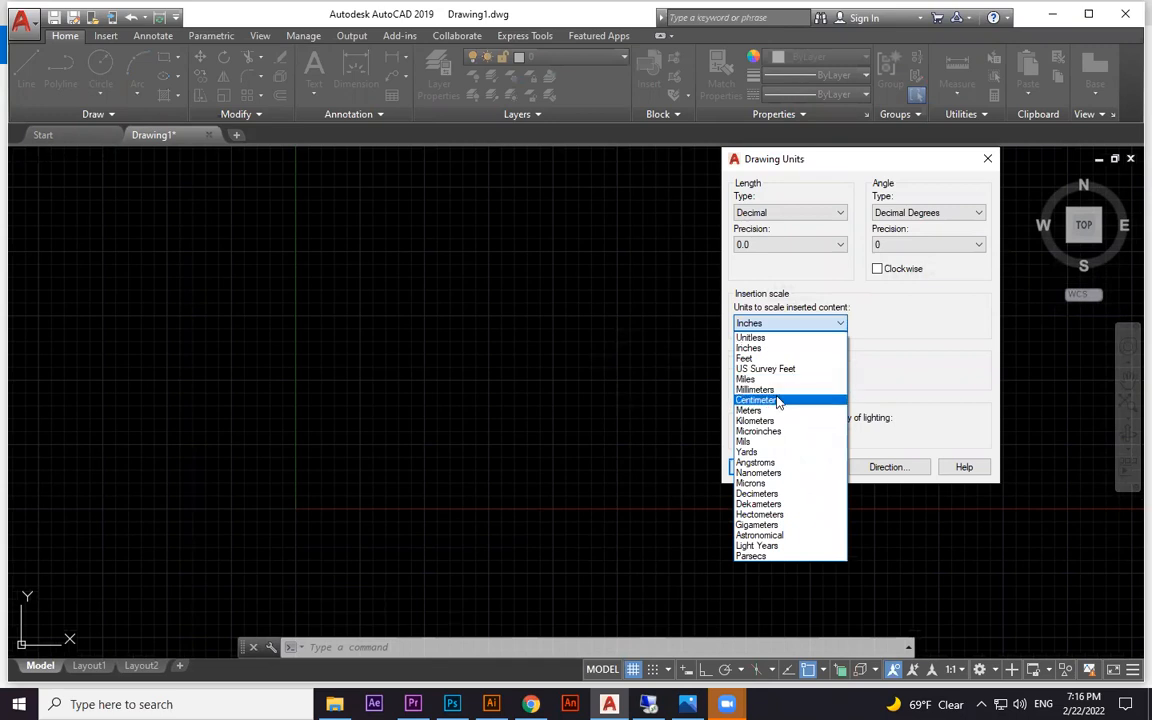
left_click(779, 400)
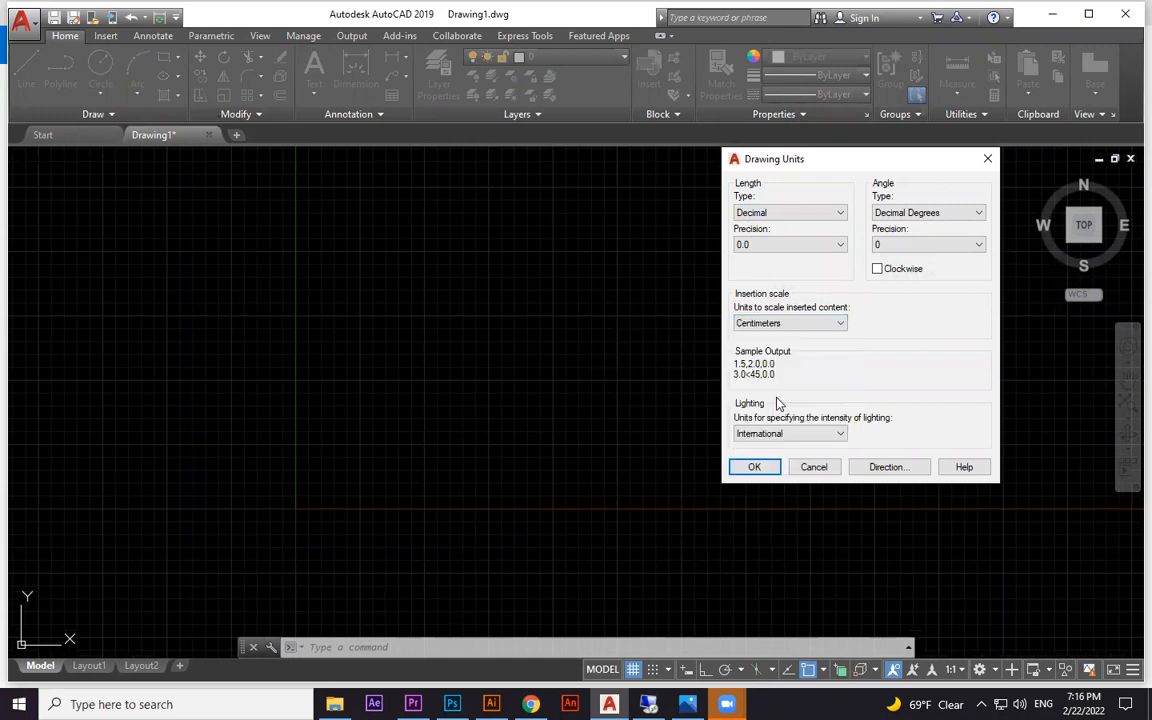
left_click(782, 328)
left_click(785, 343)
left_click(787, 326)
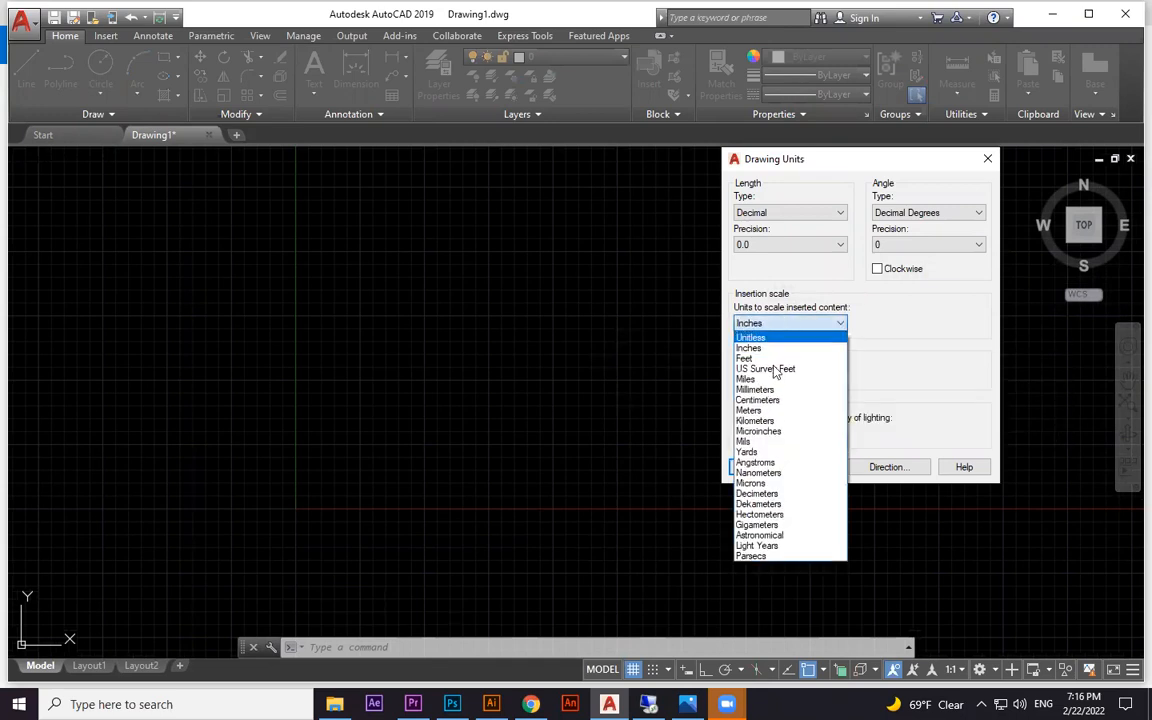
left_click(769, 403)
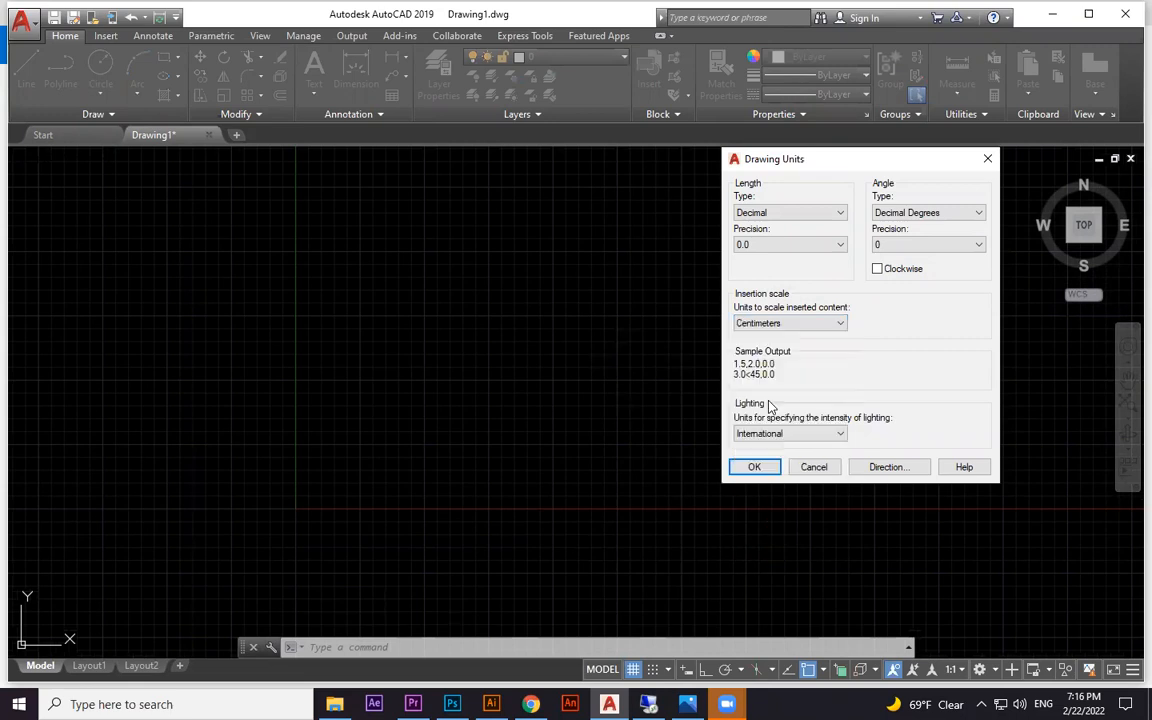
left_click(755, 468)
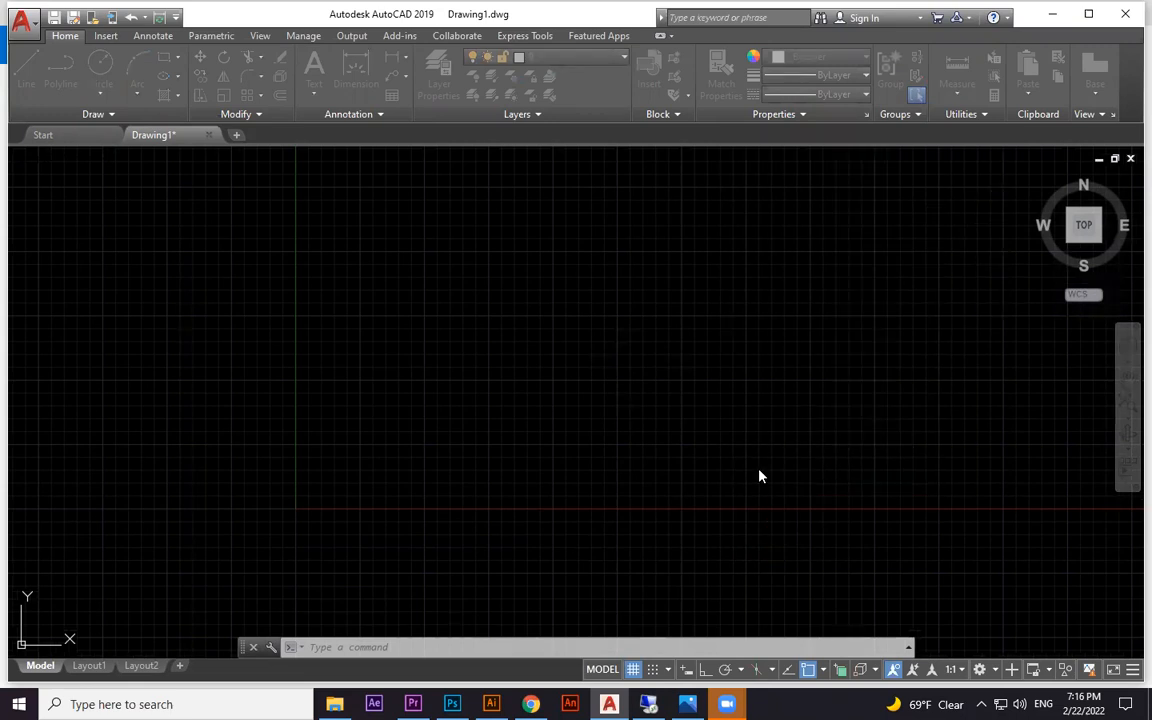
With Ortho on, draw a vertical and a horizontal construction line through one common point.
scroll(659, 326, "up", 1)
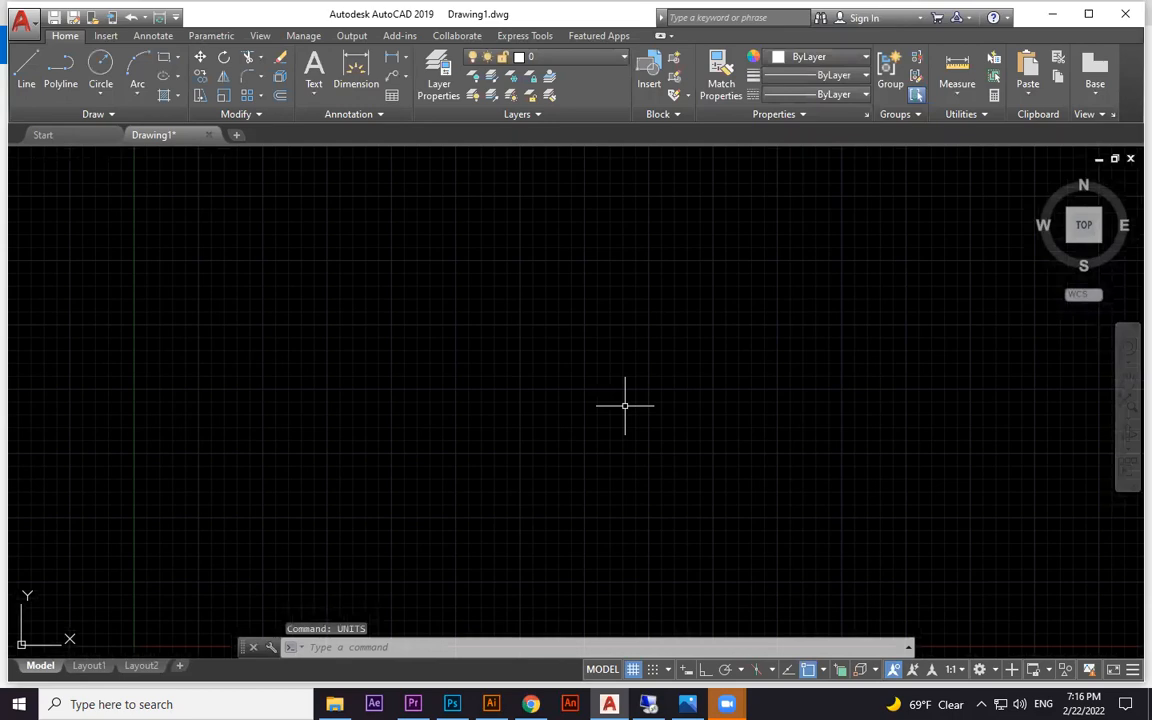
left_click(687, 704)
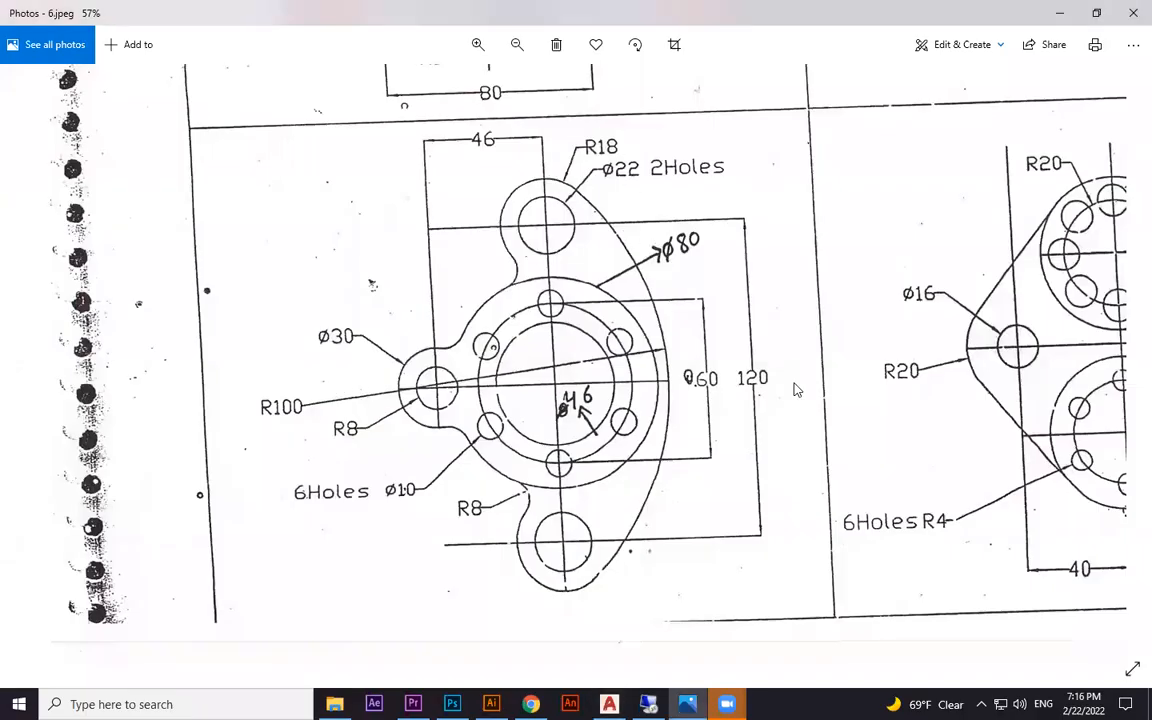
left_click(609, 704)
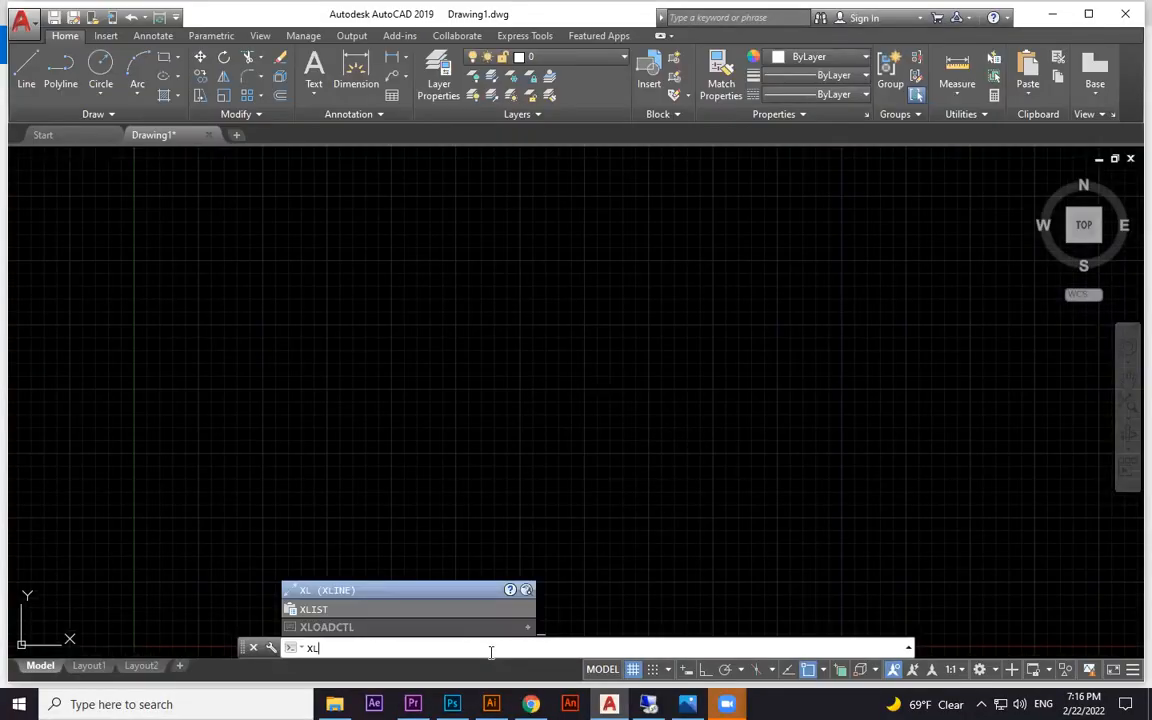
key("Return")
left_click(644, 321)
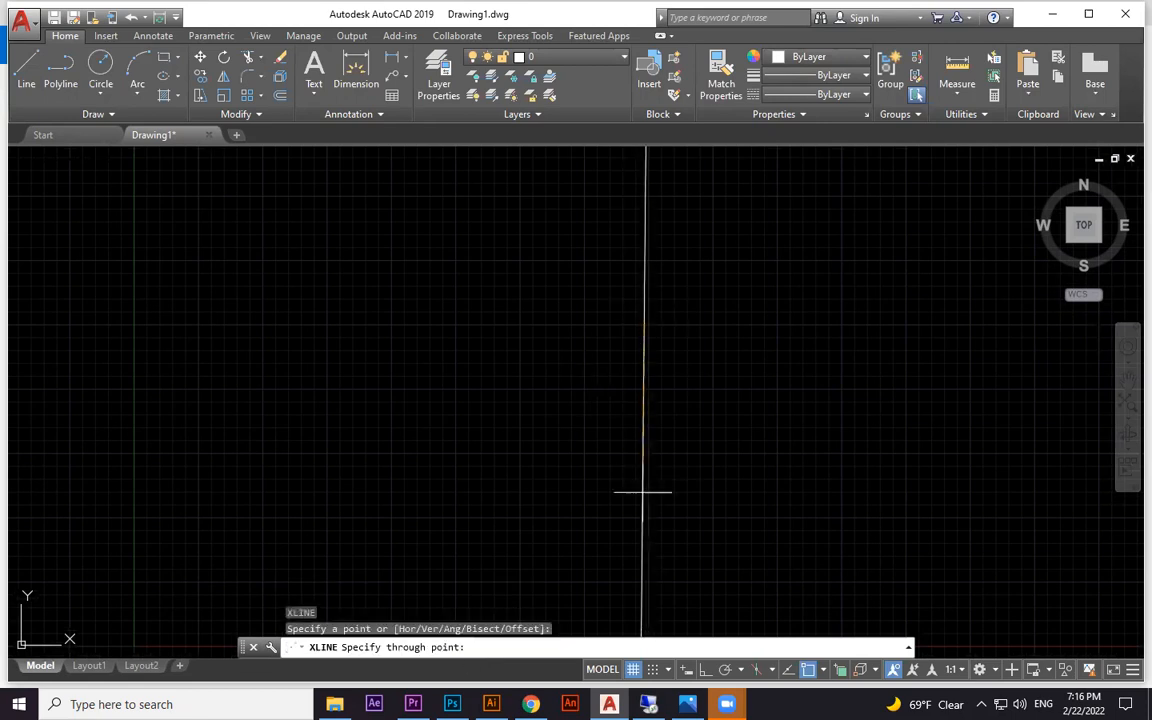
left_click(705, 670)
left_click(716, 396)
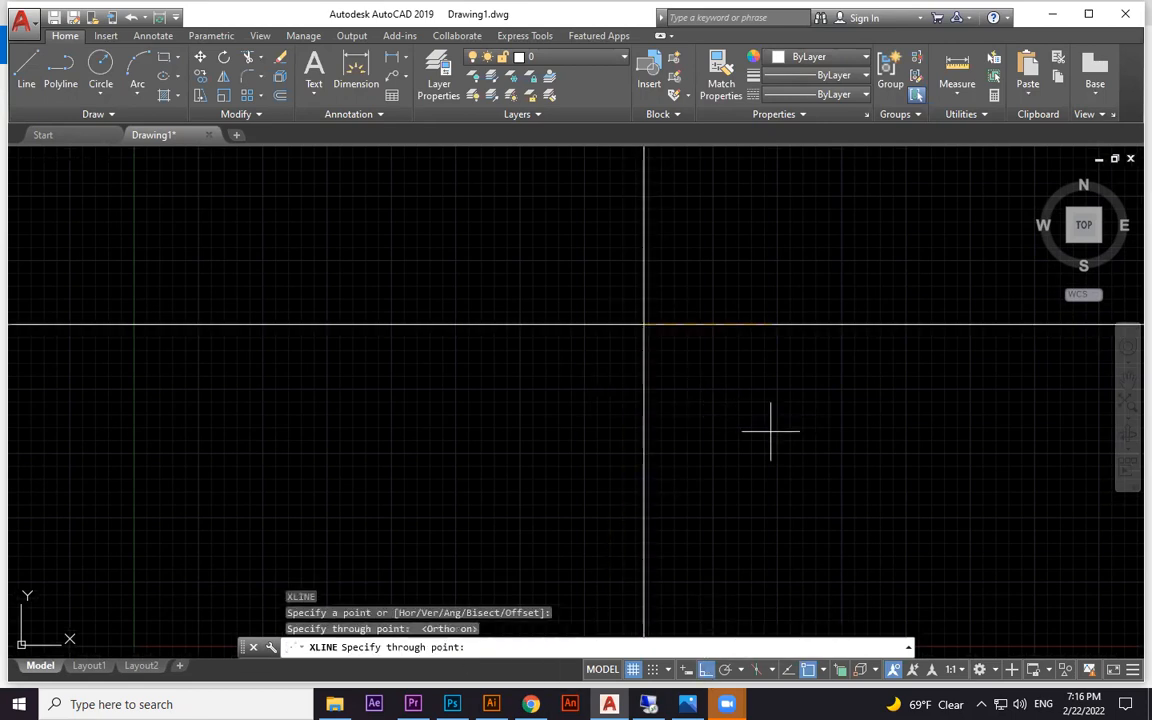
left_click(766, 378)
key("Escape")
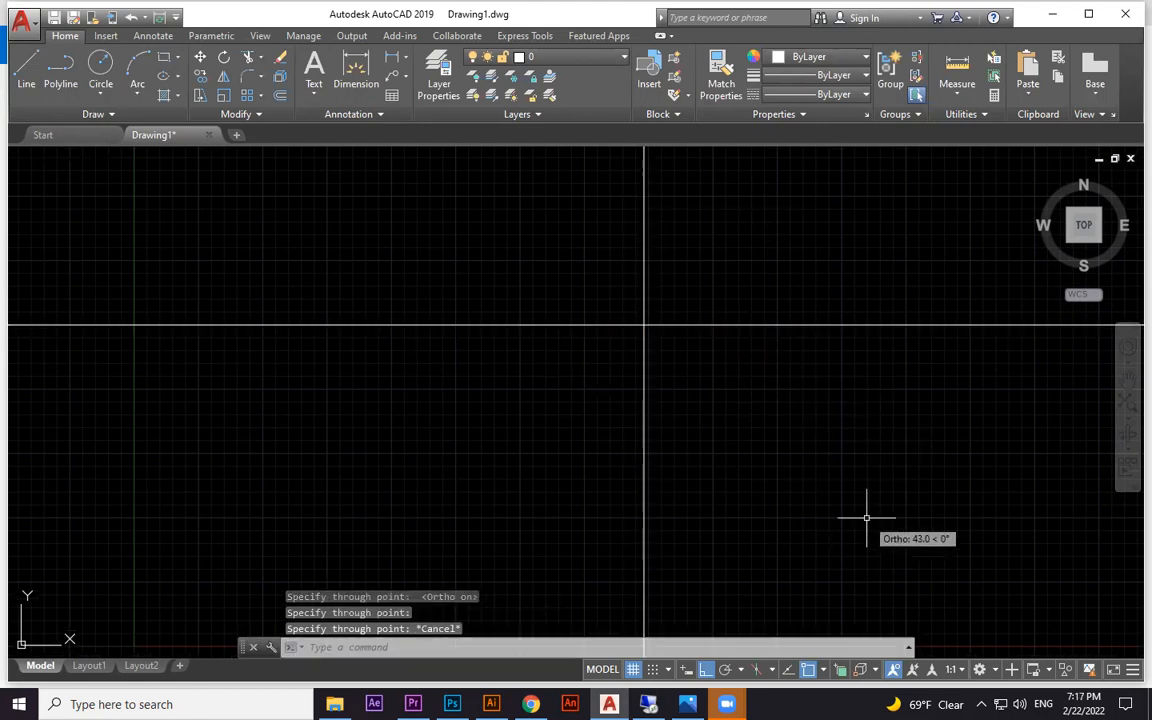
middle_click_drag(790, 450, 735, 535)
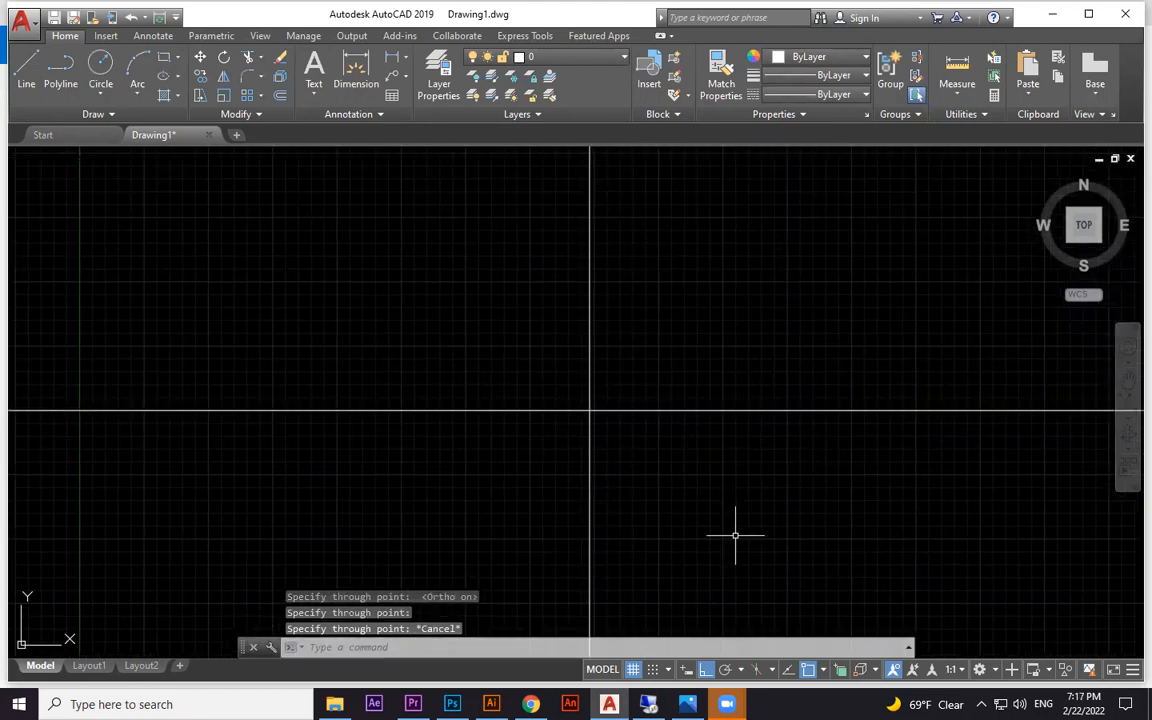
key("Escape")
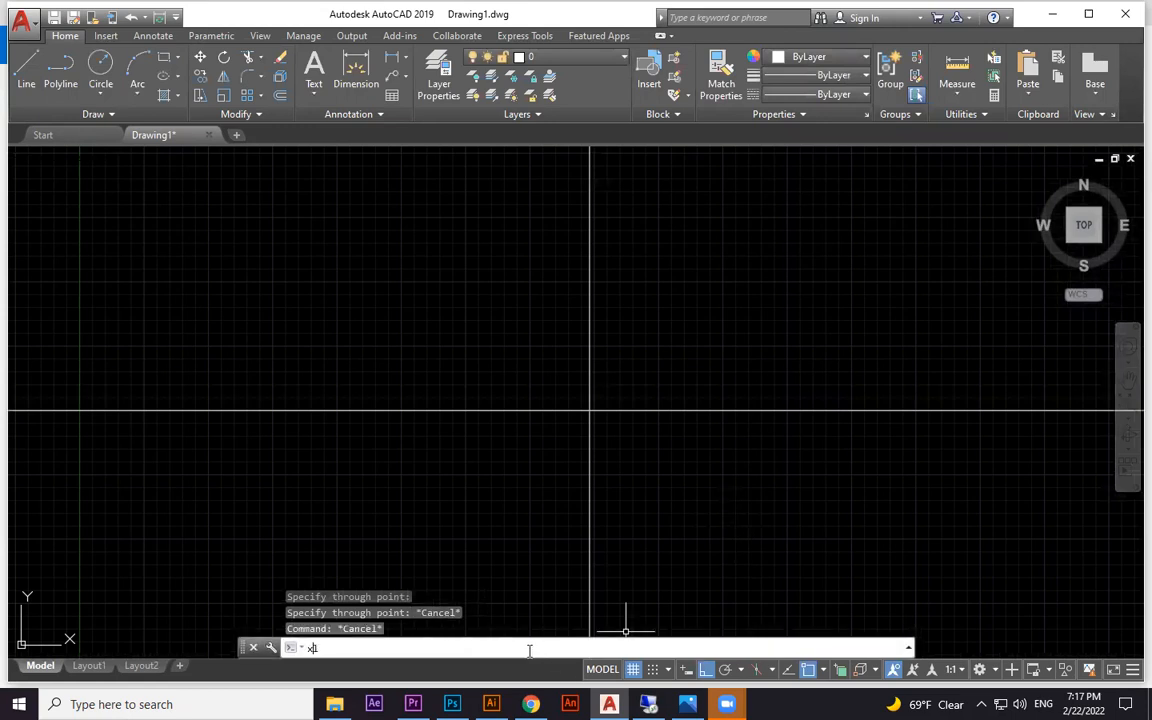
key("Escape")
scroll(695, 384, "down", 2)
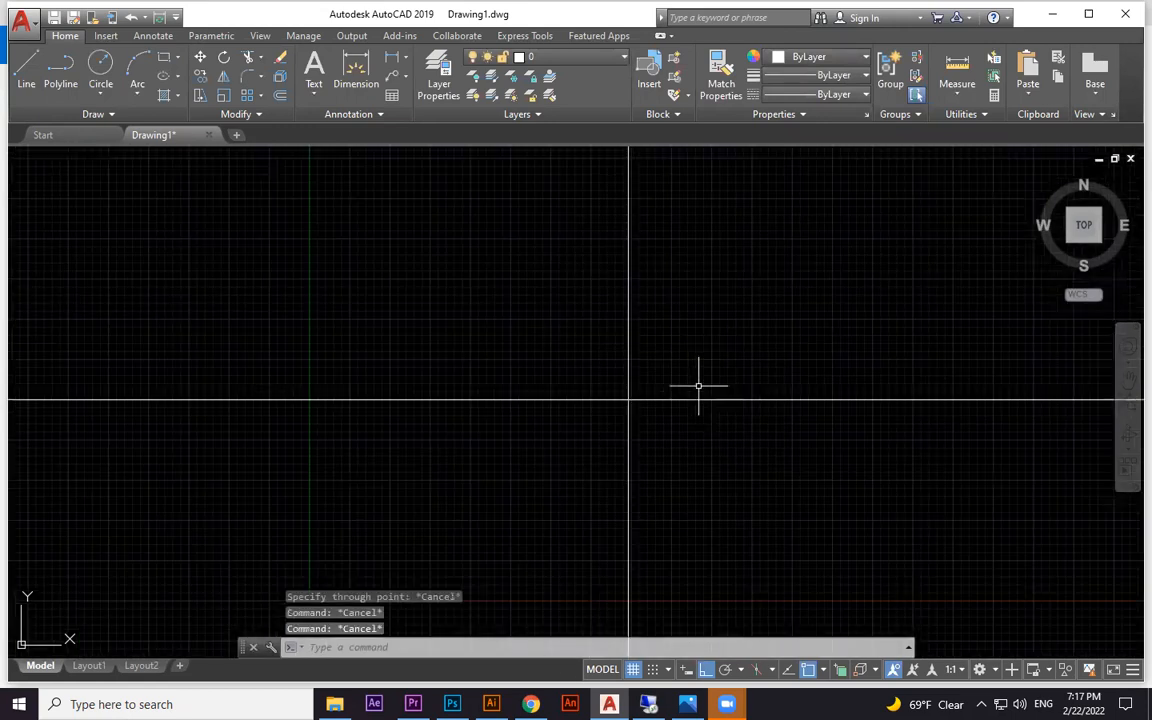
scroll(745, 405, "down", 2)
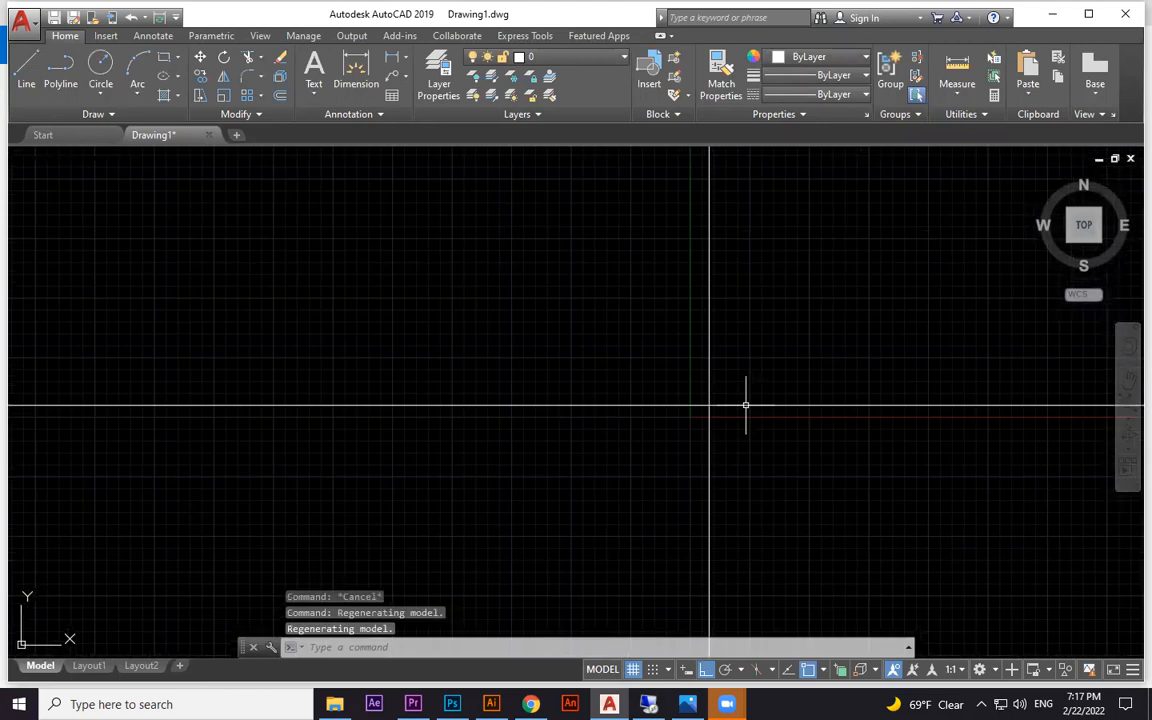
scroll(782, 410, "down", 2)
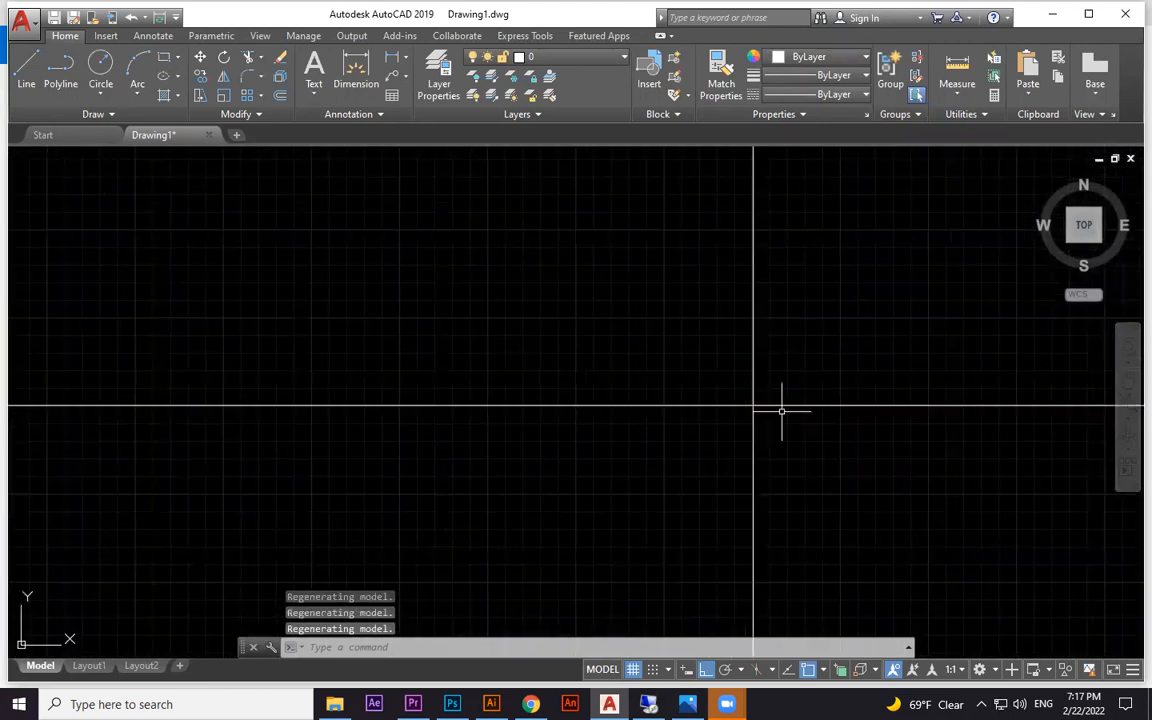
scroll(1021, 432, "down", 2)
scroll(1021, 432, "up", 2)
scroll(743, 408, "up", 2)
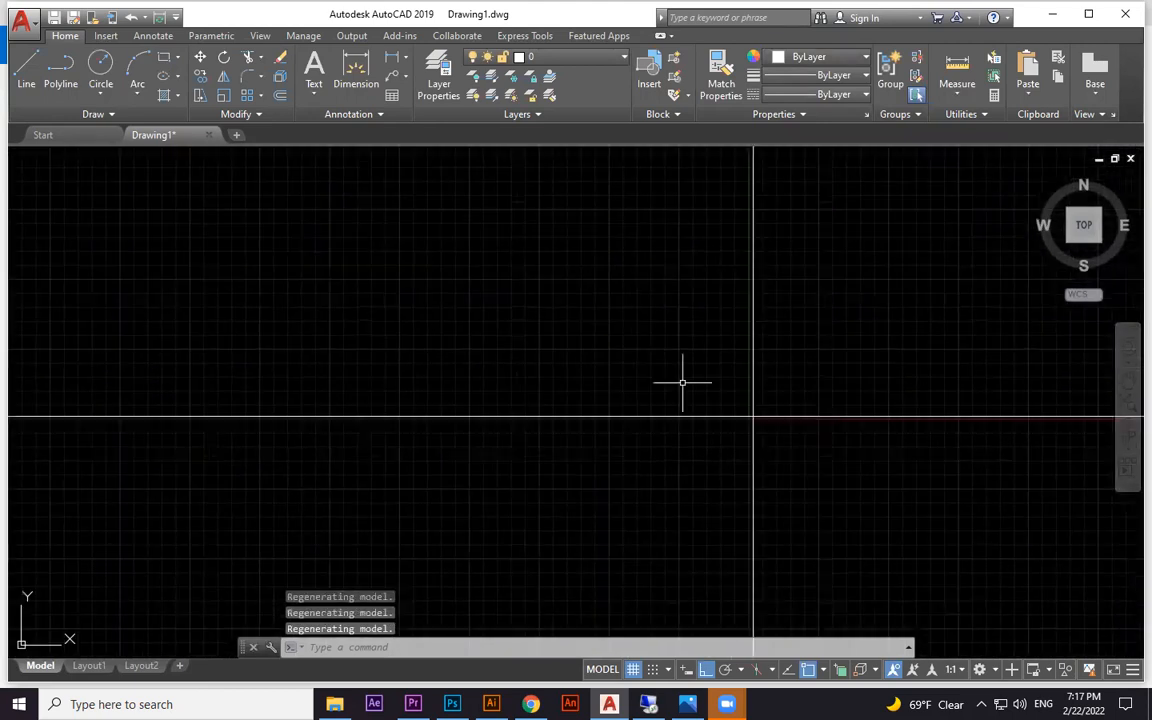
scroll(717, 407, "up", 5)
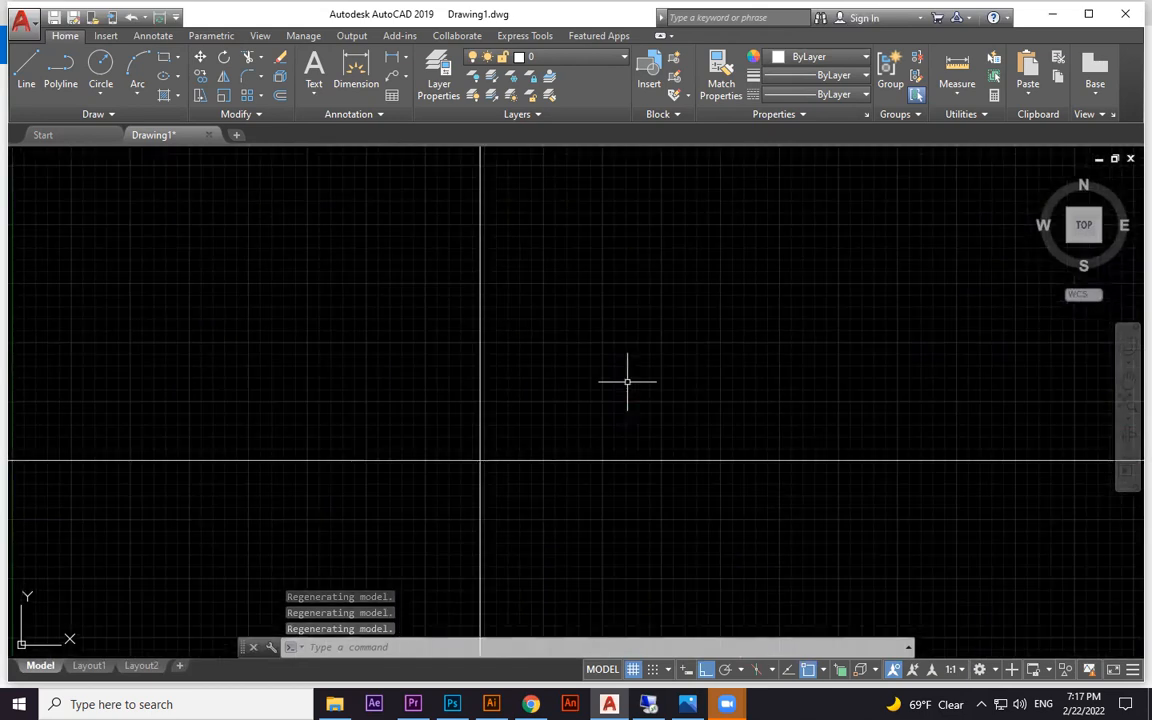
scroll(706, 355, "down", 3)
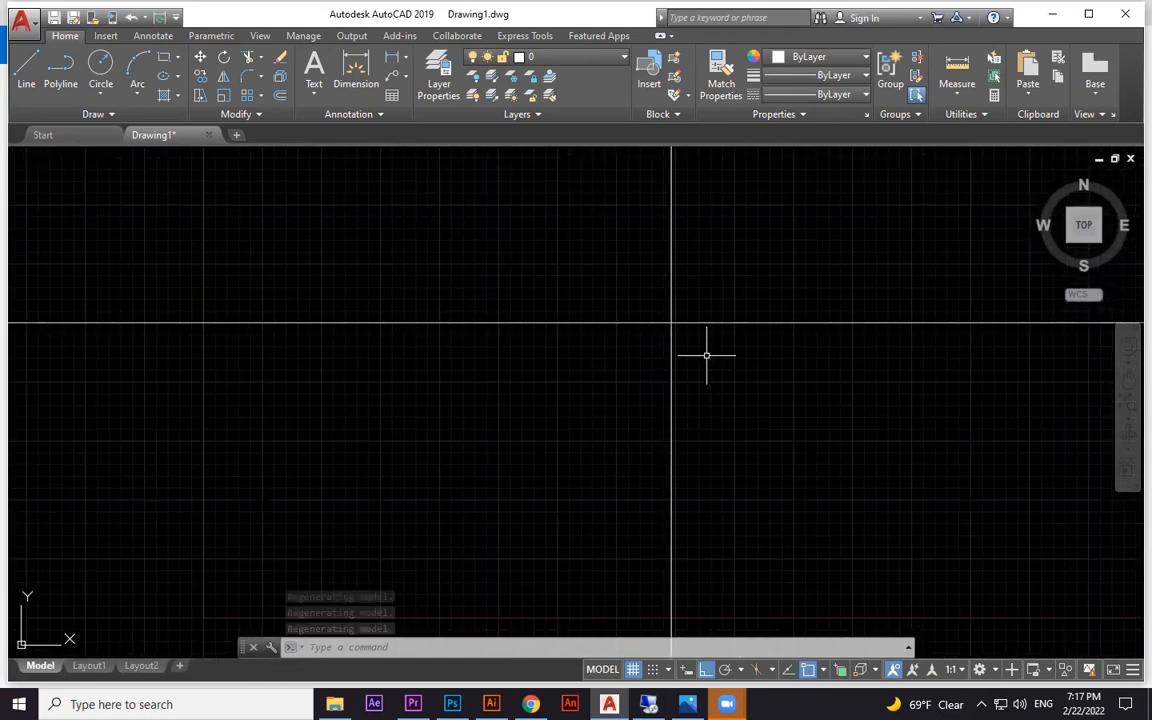
middle_click_drag(706, 355, 663, 351)
key("alt+Tab")
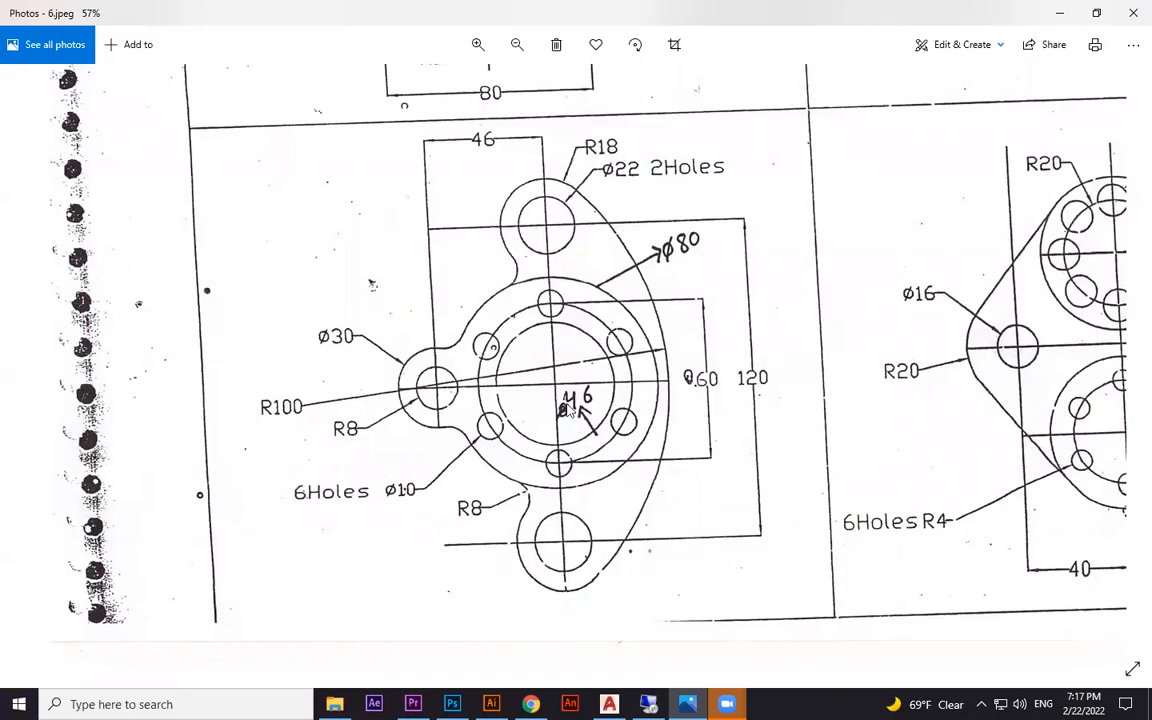
left_click(609, 704)
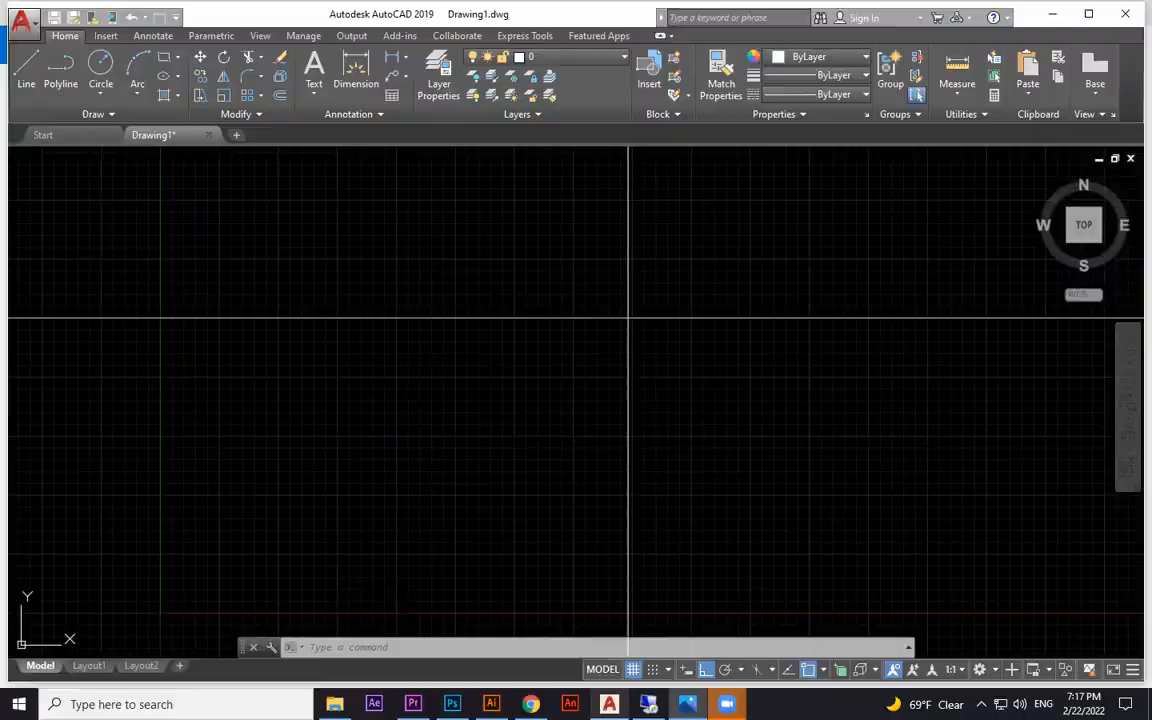
left_click(100, 90)
left_click(138, 158)
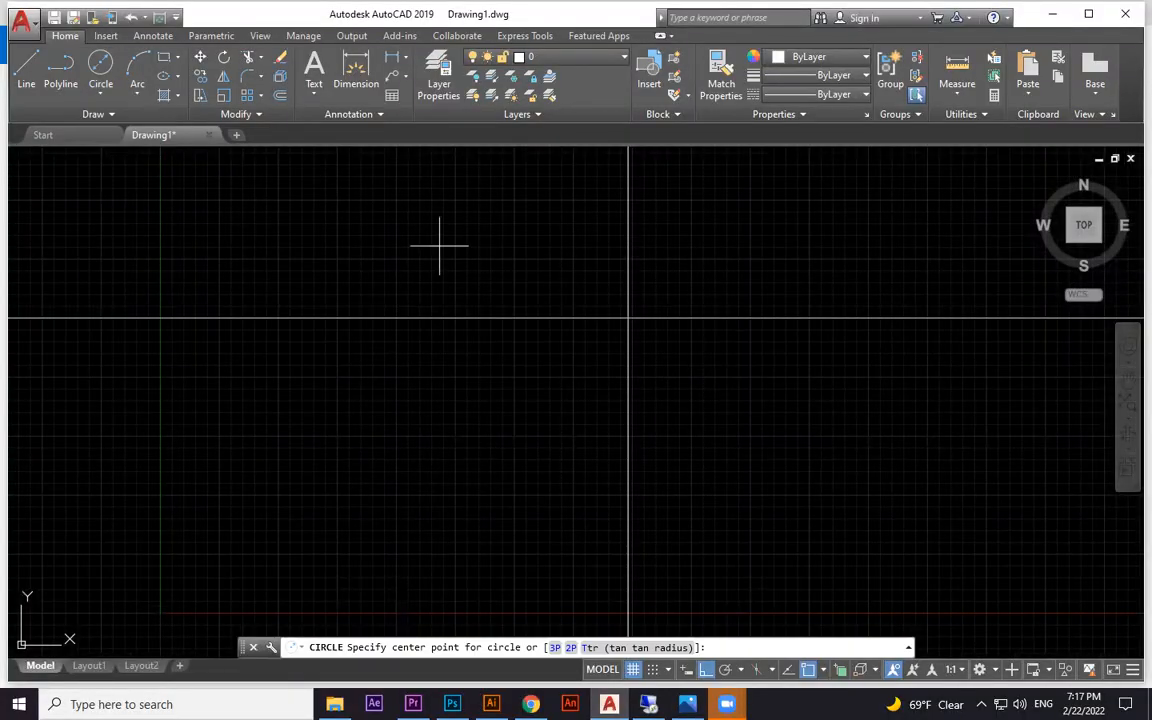
left_click(112, 89)
left_click(120, 121)
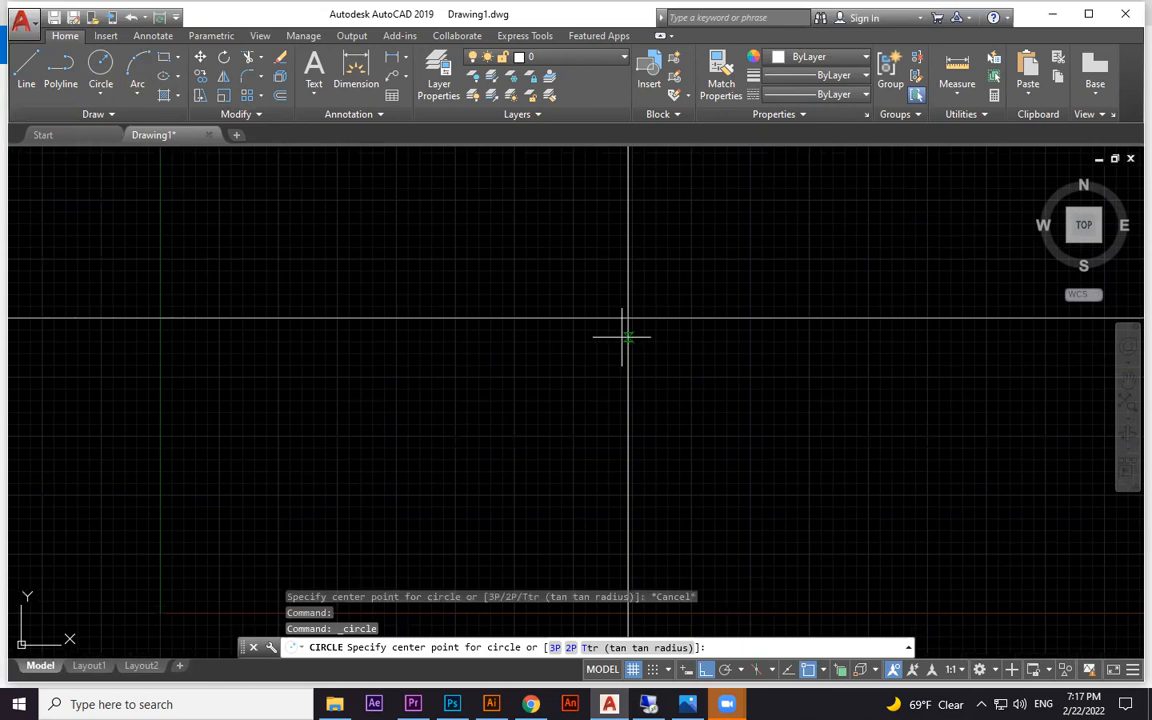
left_click(628, 318)
right_click(692, 277)
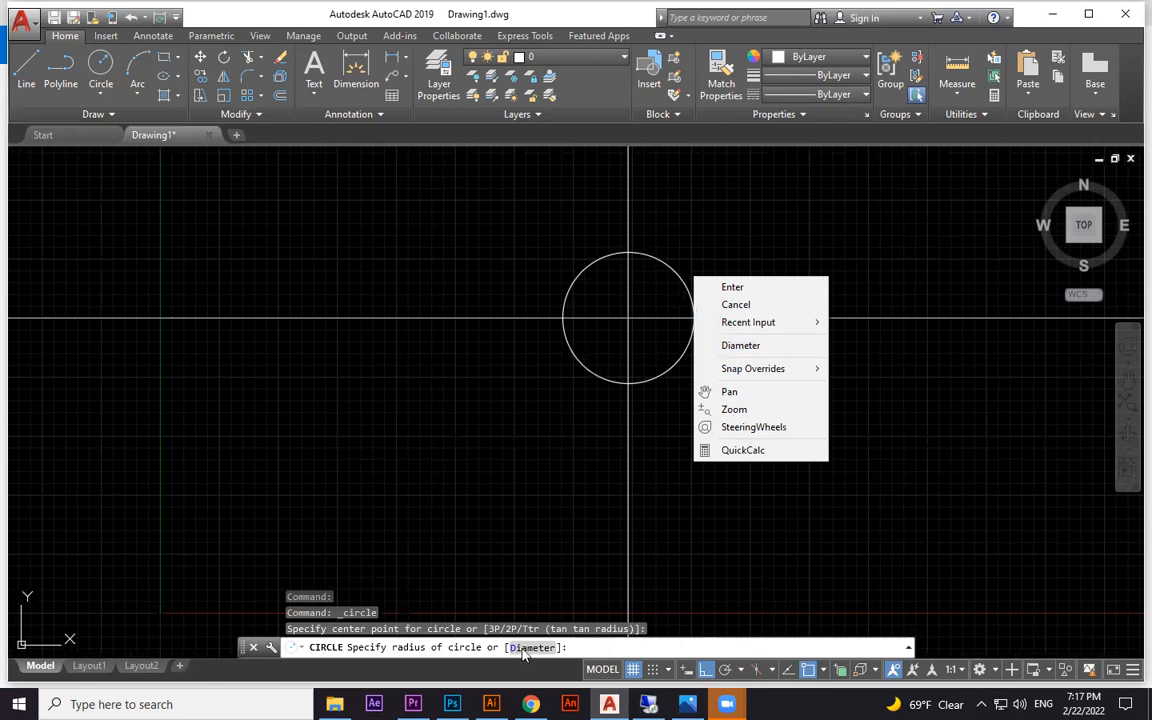
key("Escape")
key("Escape")
key("Escape")
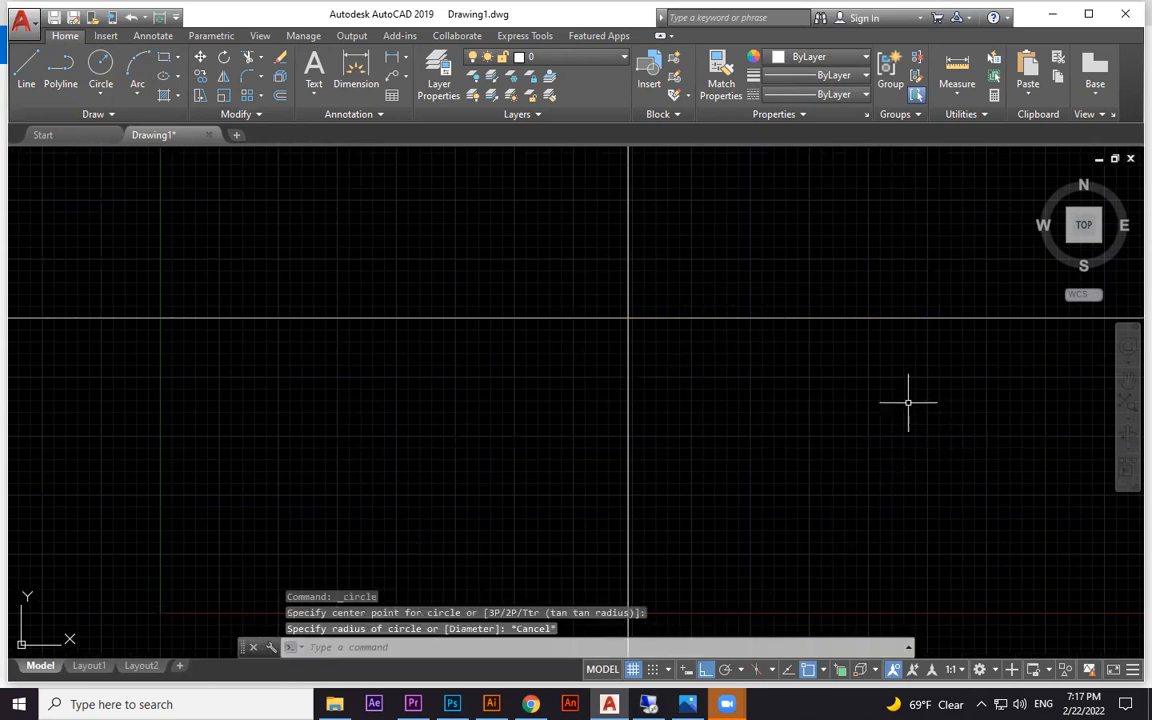
Draw a circle of diameter 46 by center and diameter, centered on the intersection of the construction lines.
left_click(99, 92)
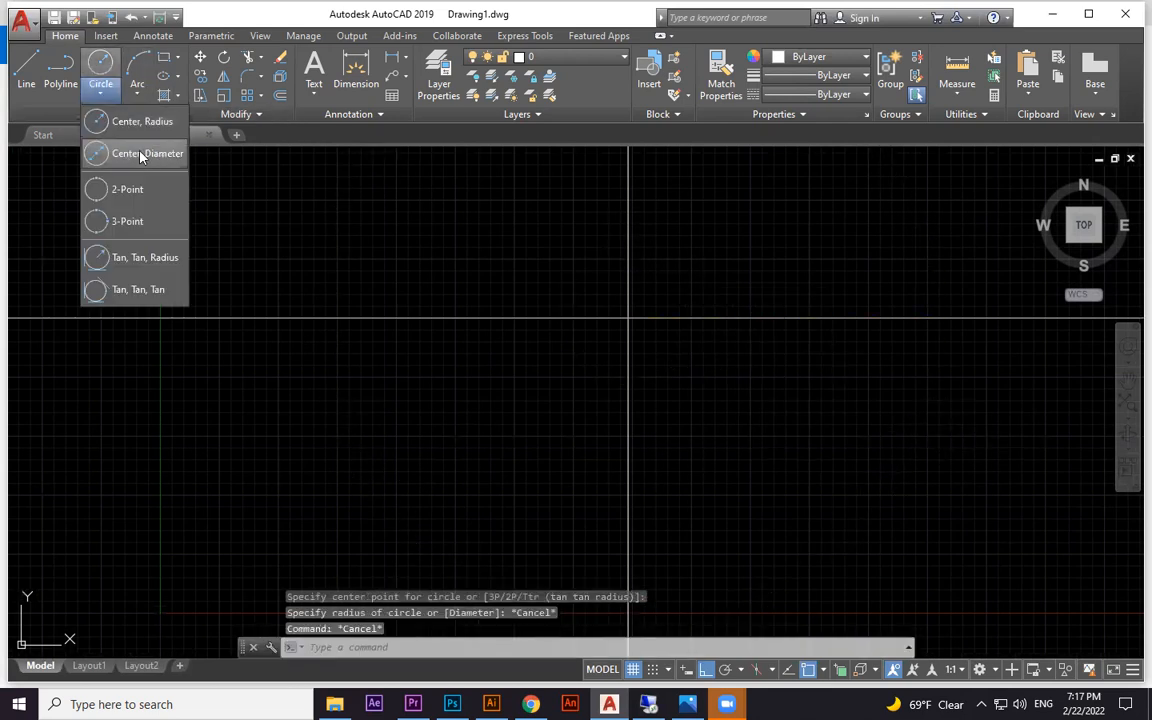
left_click(143, 160)
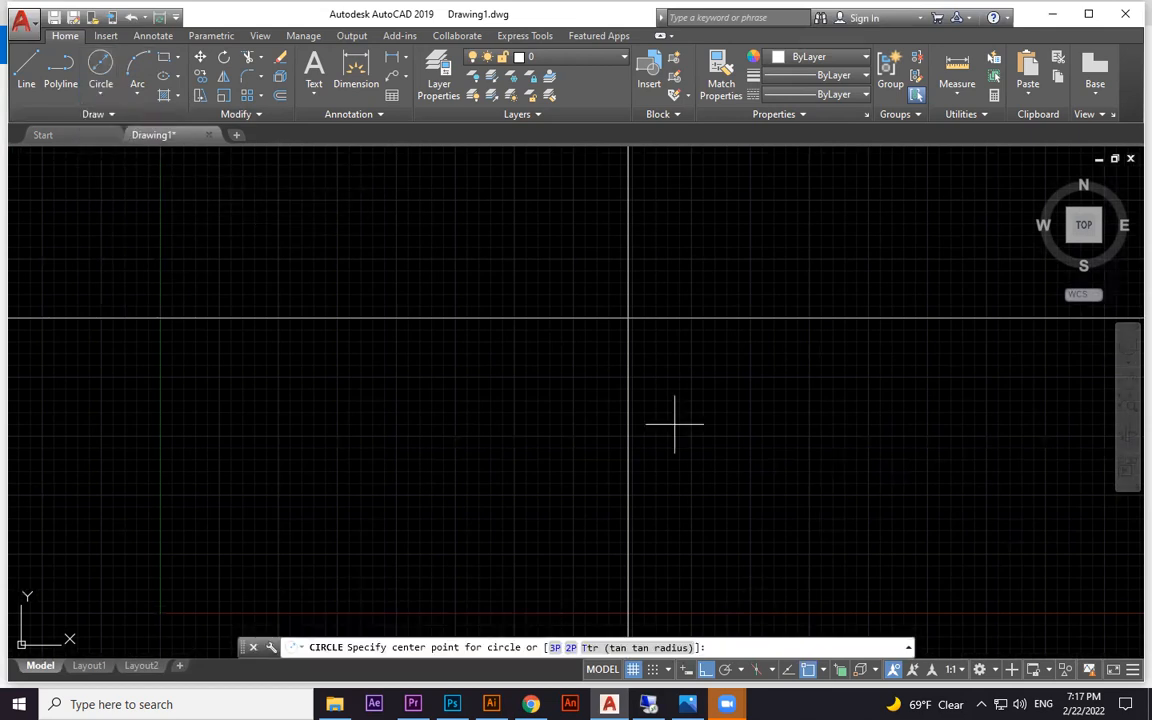
left_click(687, 704)
key("alt+Tab")
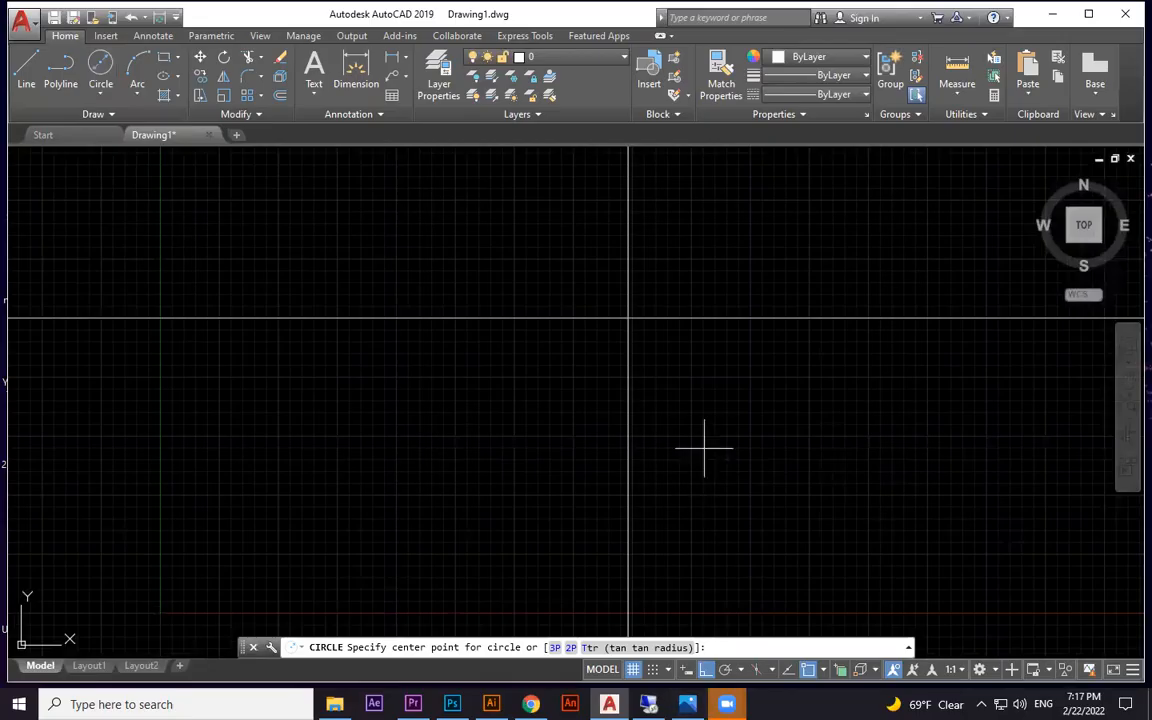
left_click(628, 319)
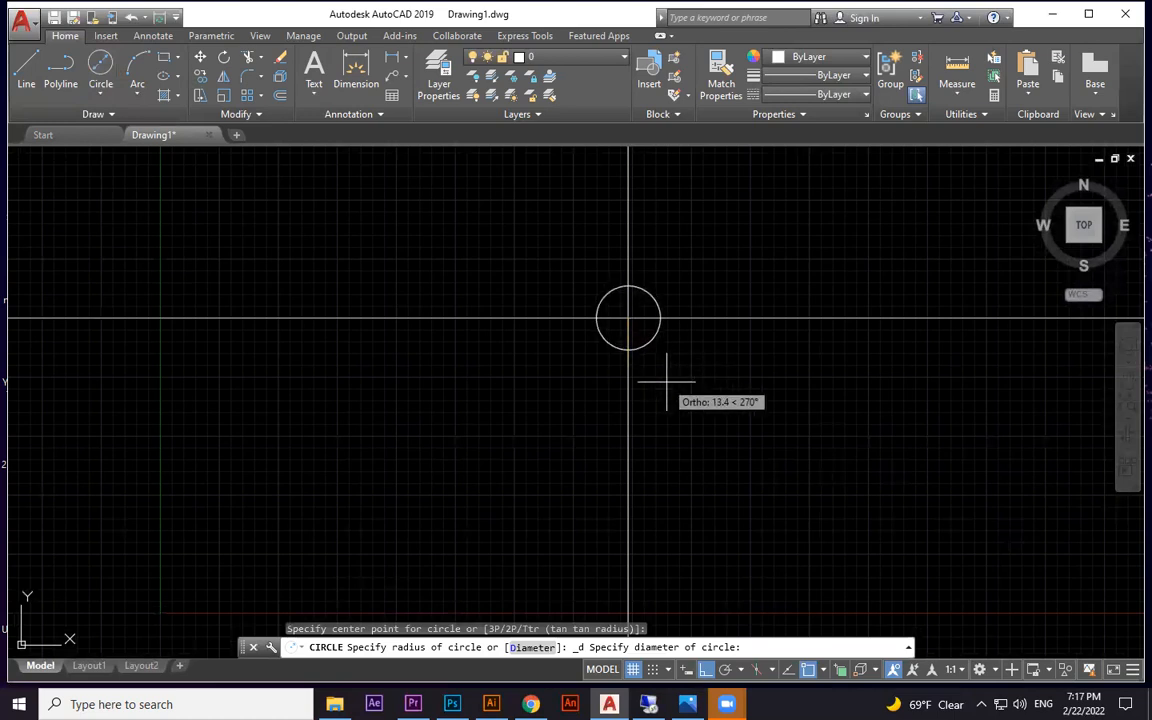
type("46")
key("Return")
scroll(625, 301, "down", 3)
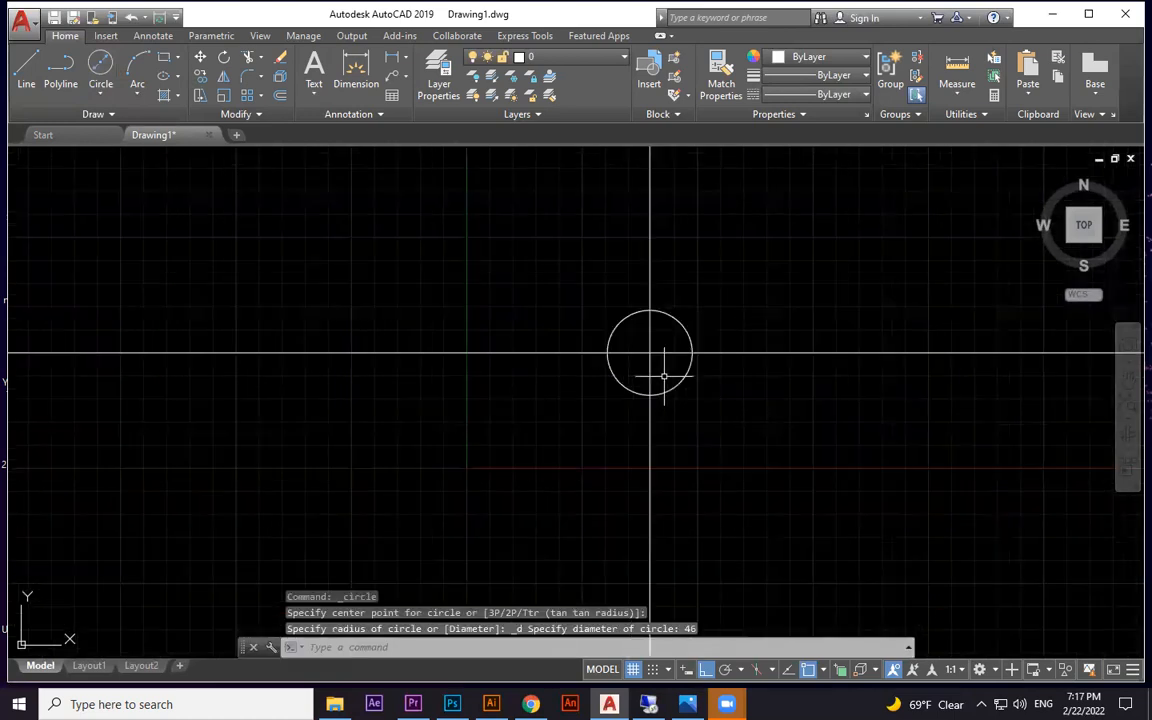
scroll(663, 378, "up", 2)
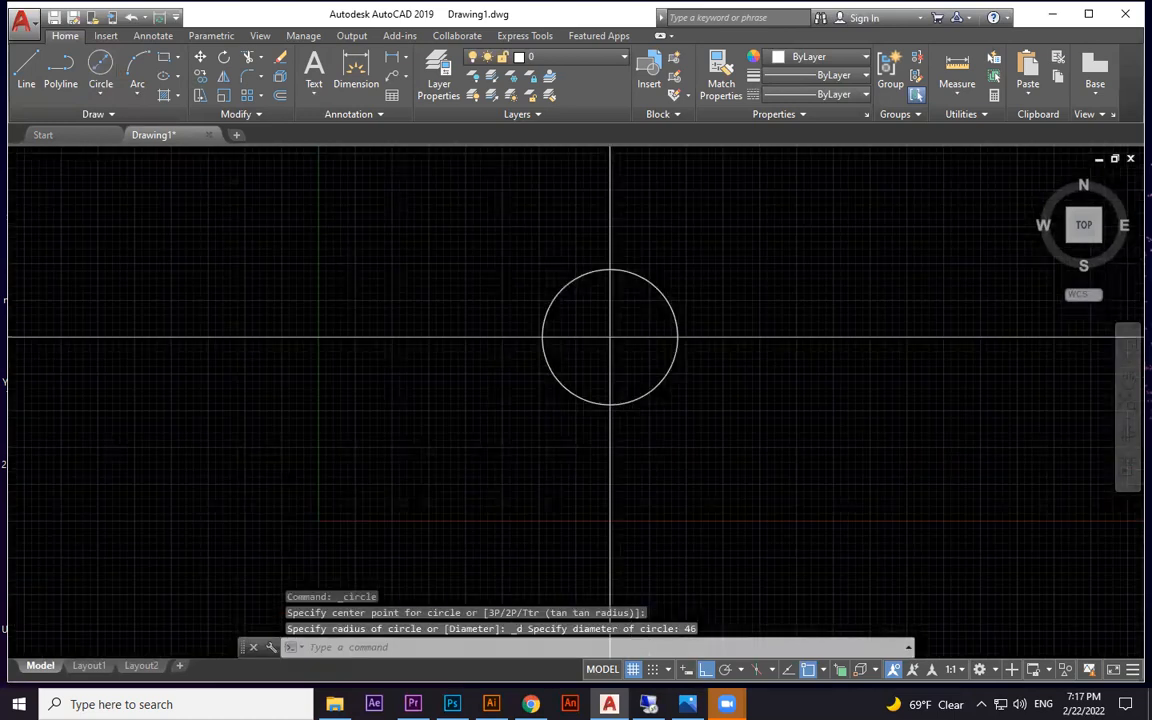
Check the reference image 6.jpeg and draw a circle of diameter 60 in AutoCAD, concentric with the 46-diameter circle.
scroll(330, 460, "down", 2)
scroll(510, 395, "down", 3)
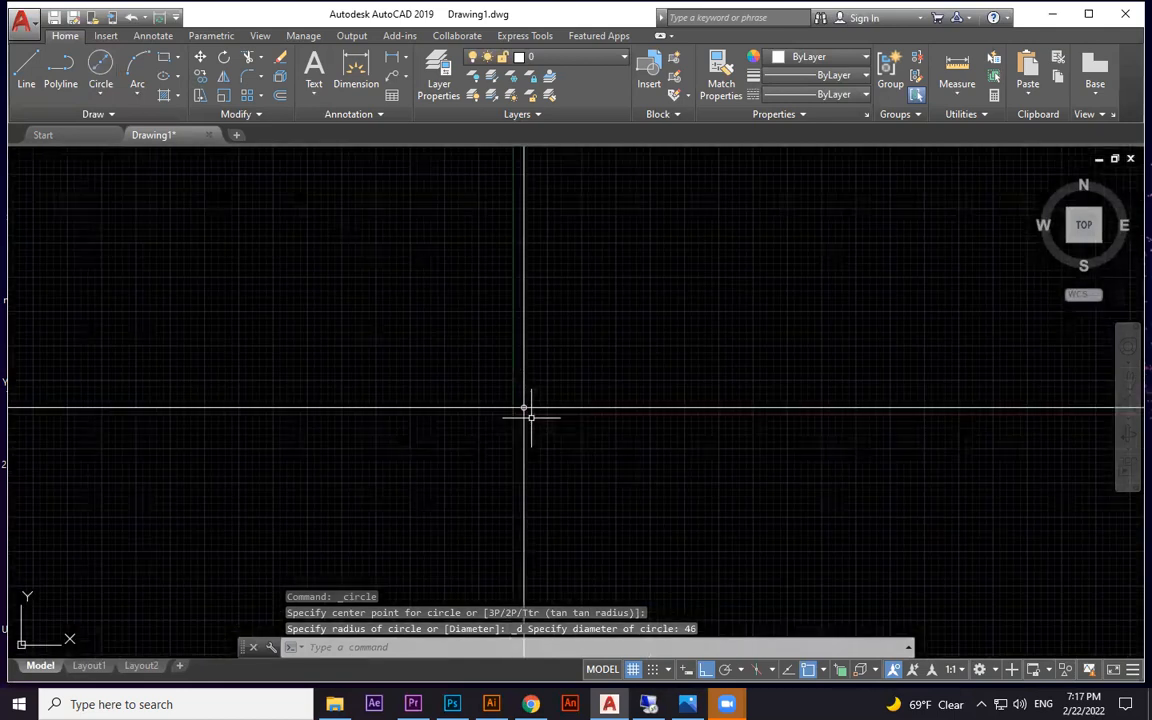
scroll(531, 417, "up", 5)
mouse_move(531, 417)
middle_mouse_down()
mouse_move(966, 519)
mouse_move(650, 373)
middle_mouse_up()
scroll(966, 519, "down", 6)
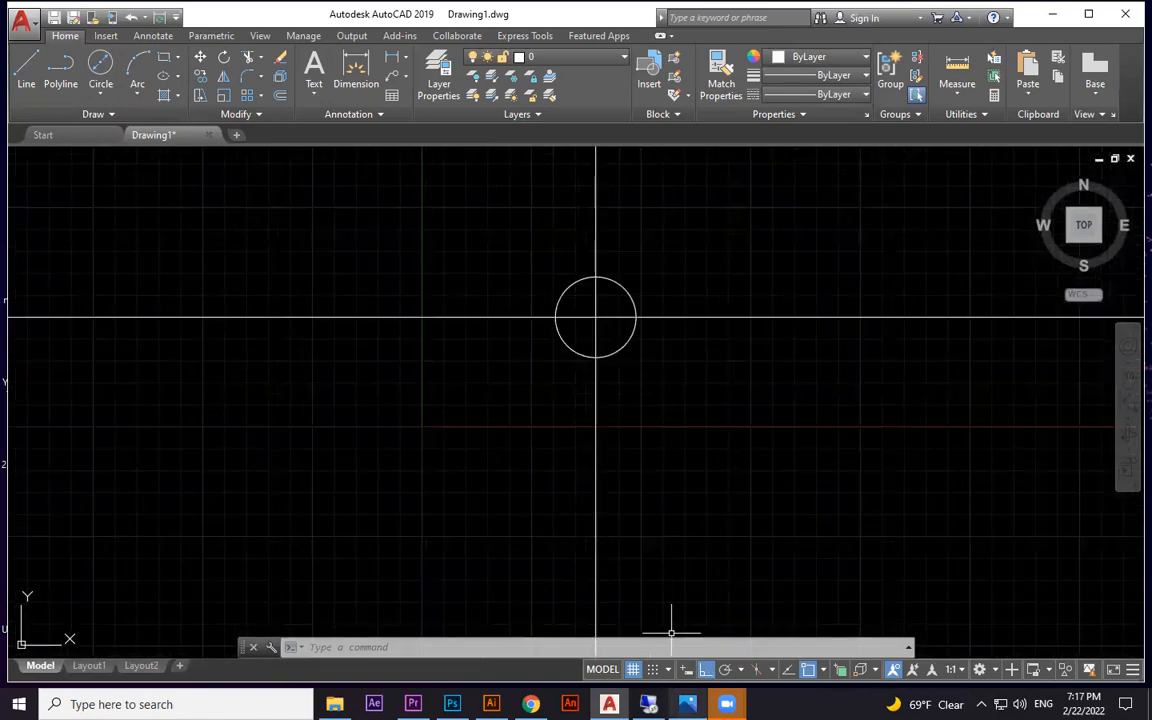
left_click(687, 704)
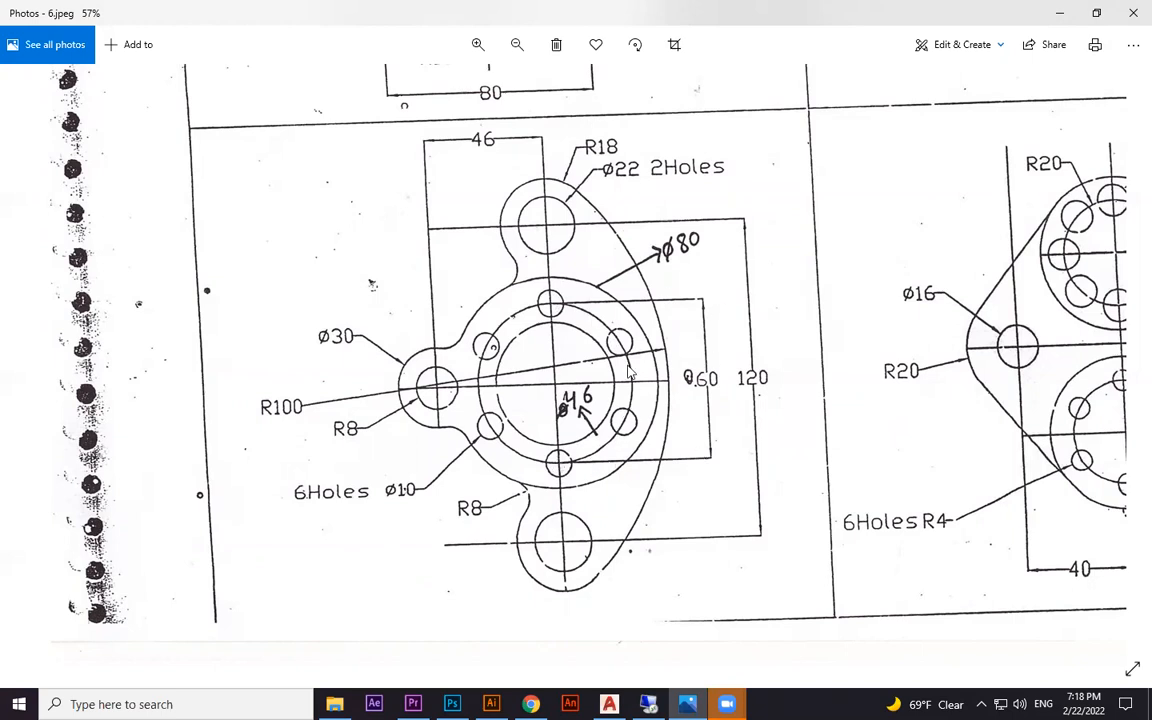
left_click(698, 697)
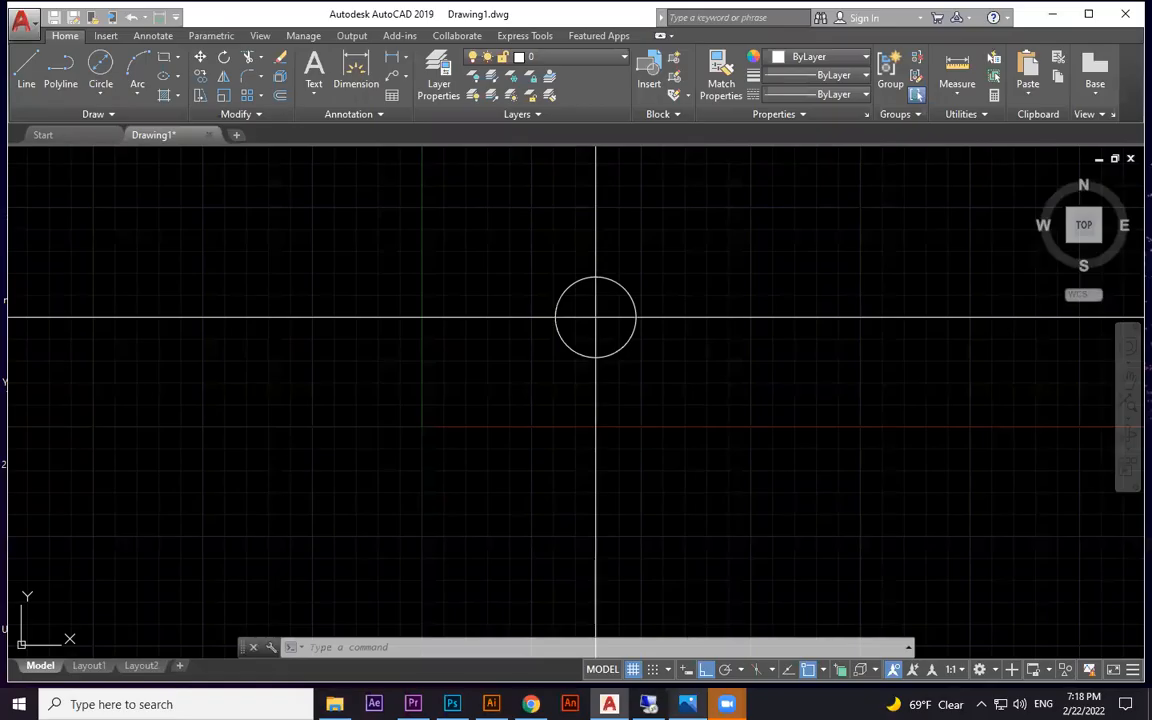
left_click(100, 70)
left_click(571, 316)
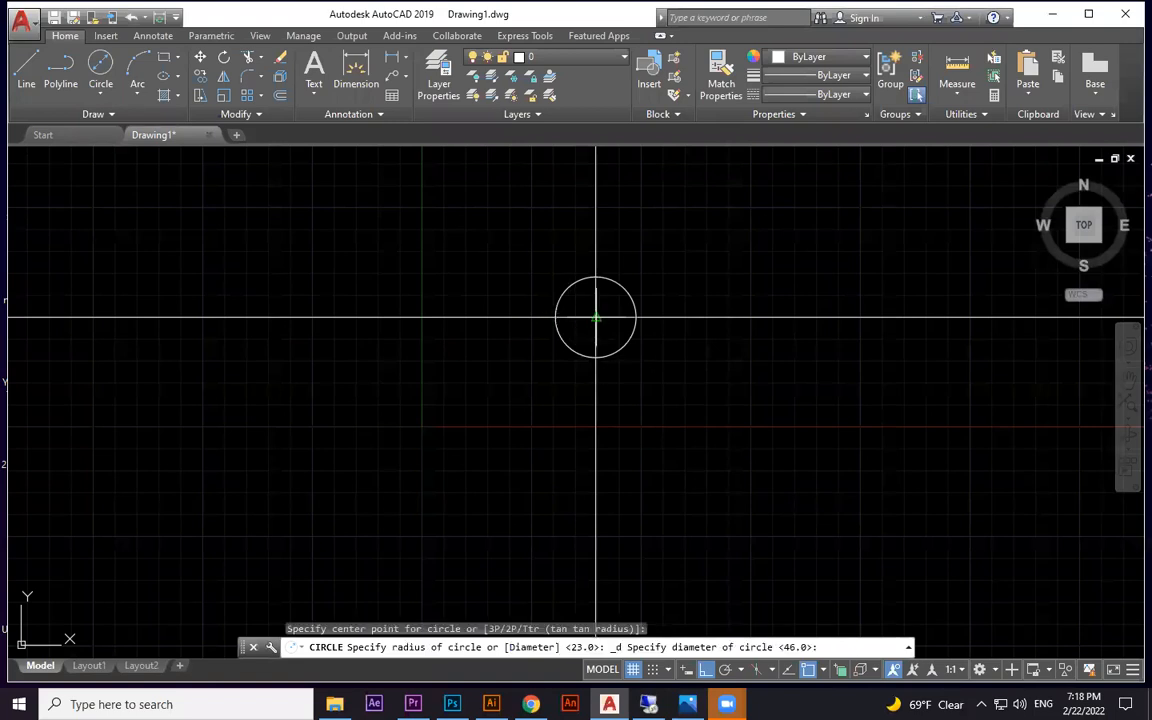
type("60")
key("Return")
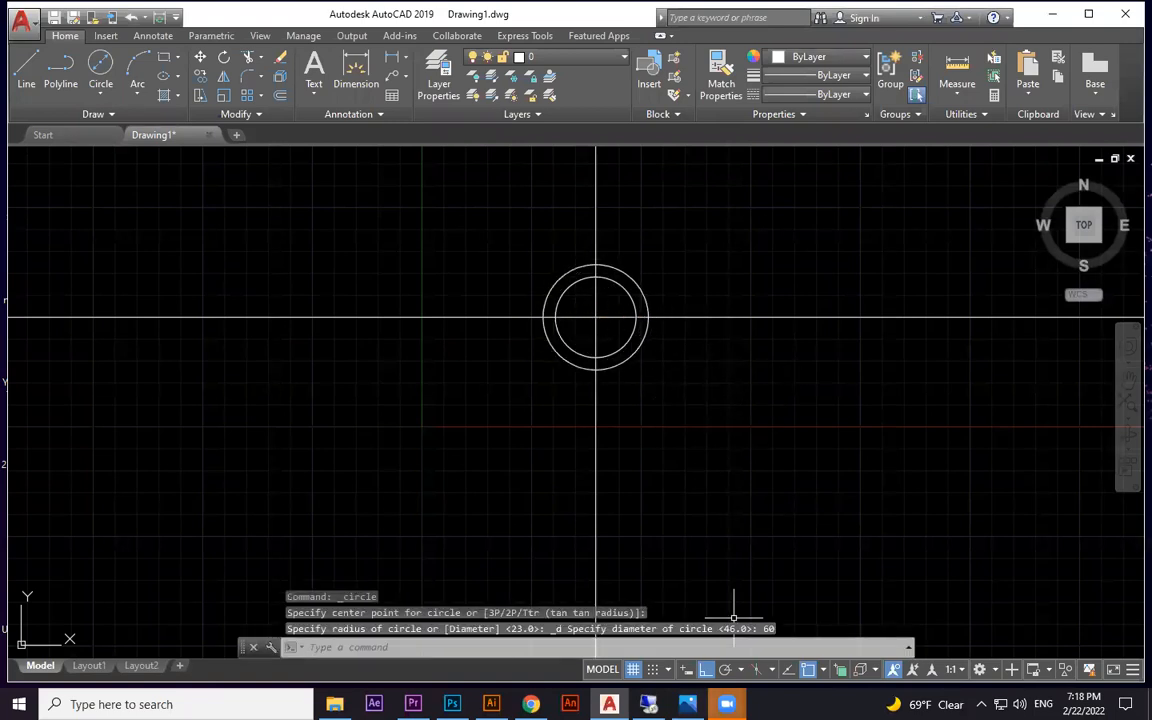
Consult the reference image and draw a circle of diameter 10 in AutoCAD, centered where the 60-diameter circle's lowest point meets the vertical line.
left_click(687, 704)
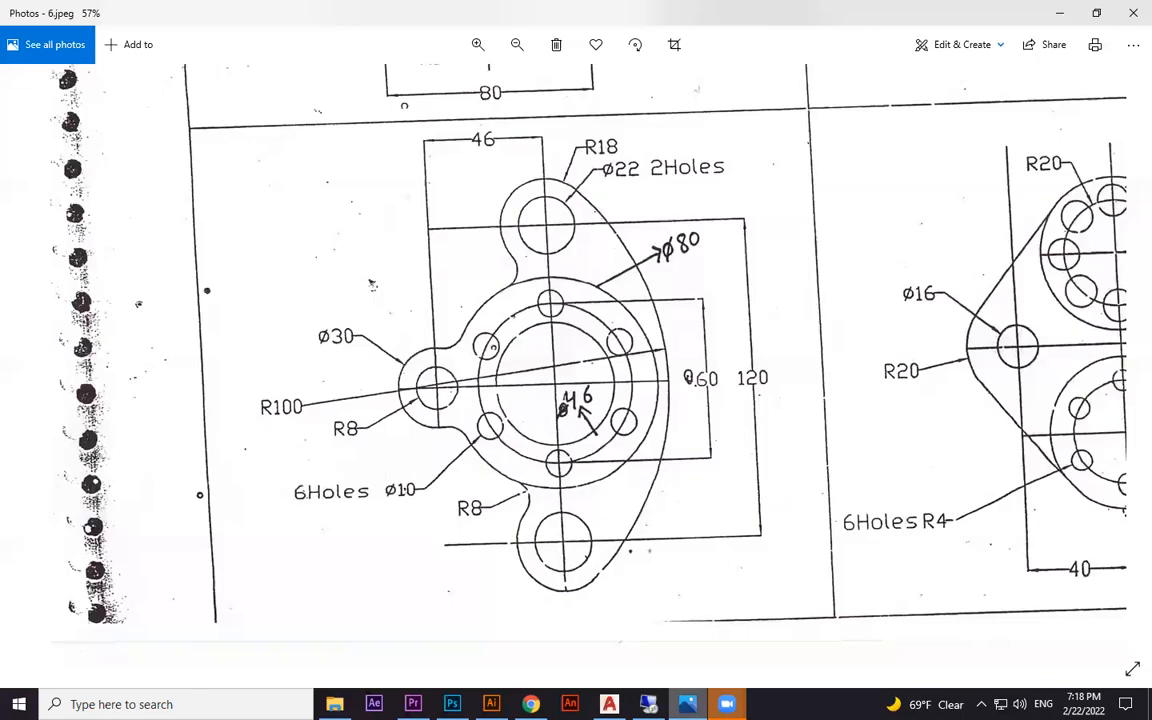
left_click(608, 704)
left_click(100, 70)
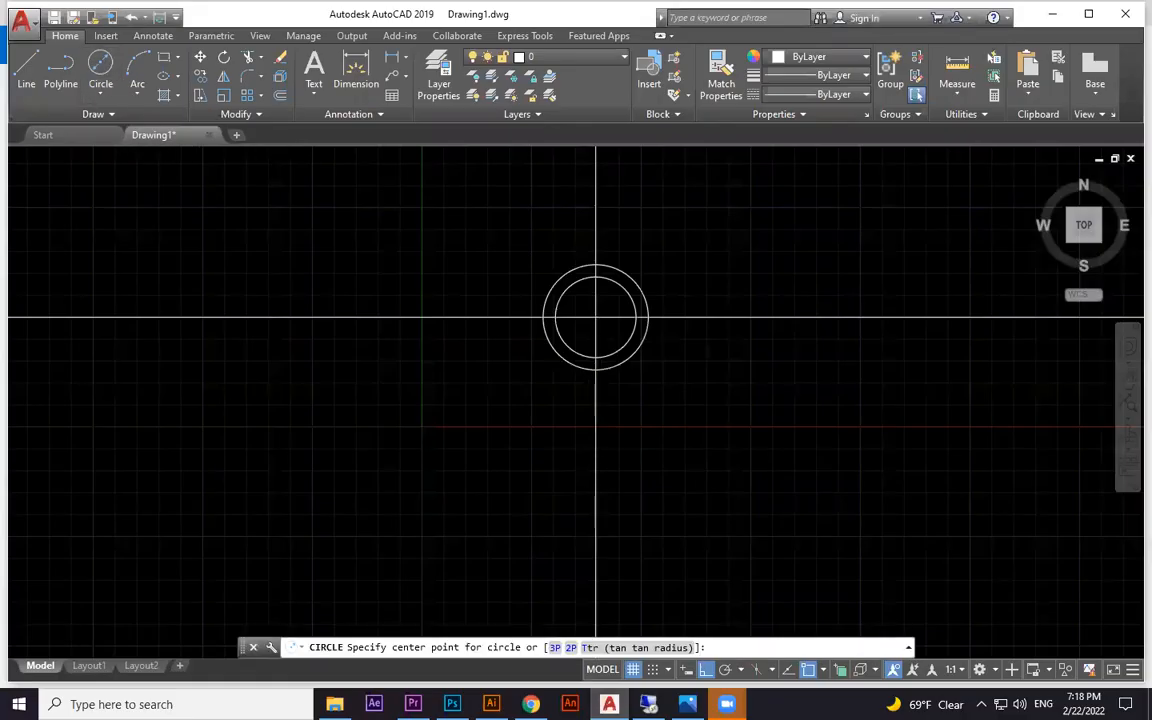
scroll(600, 382, "up", 4)
left_click(587, 351)
type("10")
key("Return")
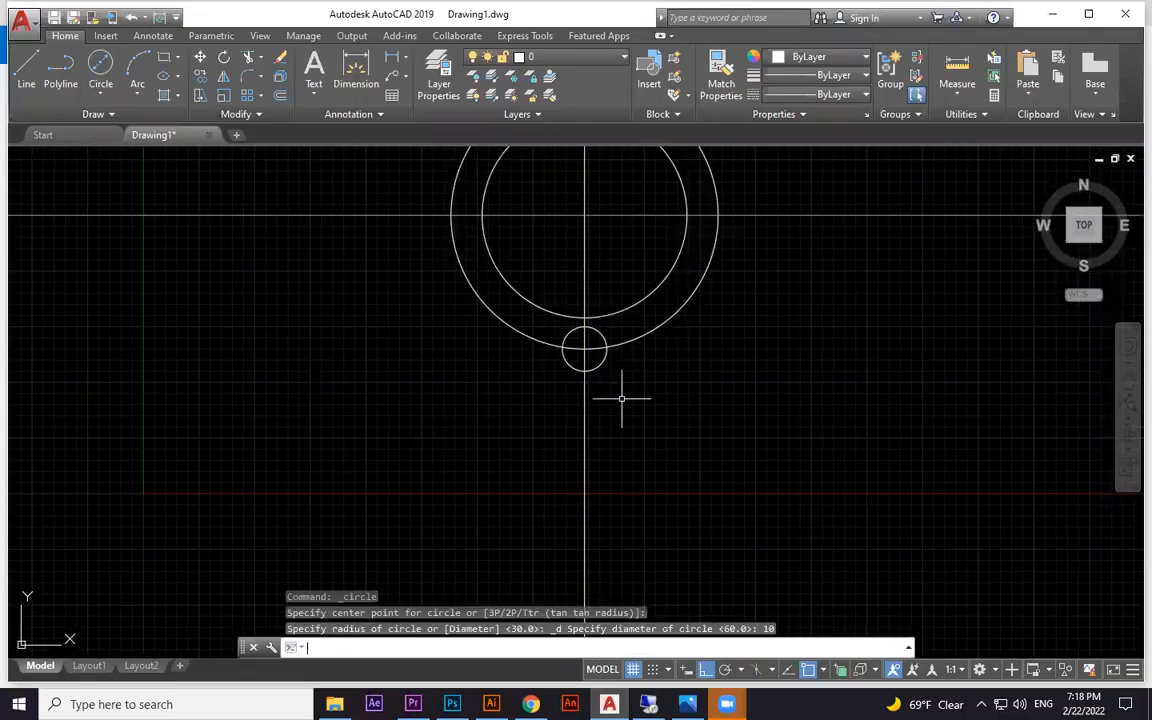
Check the hole pattern in the reference image and polar-array the 10-diameter circle in AutoCAD as 6 items around the concentric circles' center.
middle_click_drag(617, 391, 594, 672)
key("alt+Tab")
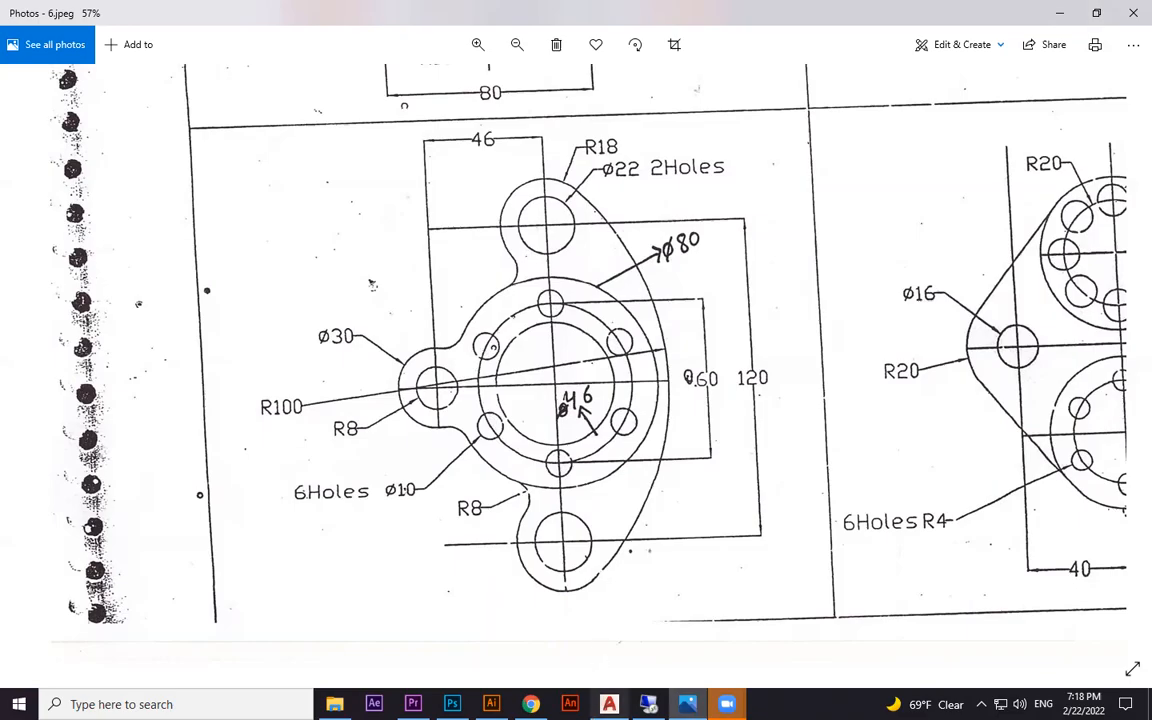
left_click(606, 703)
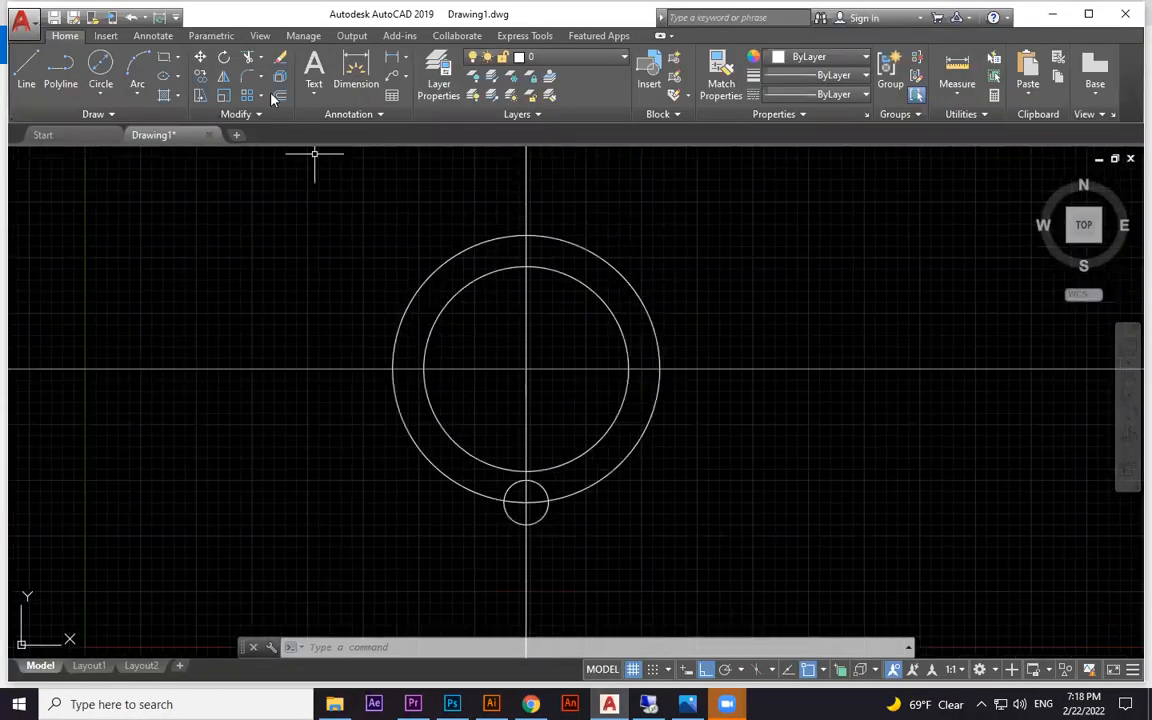
left_click(260, 95)
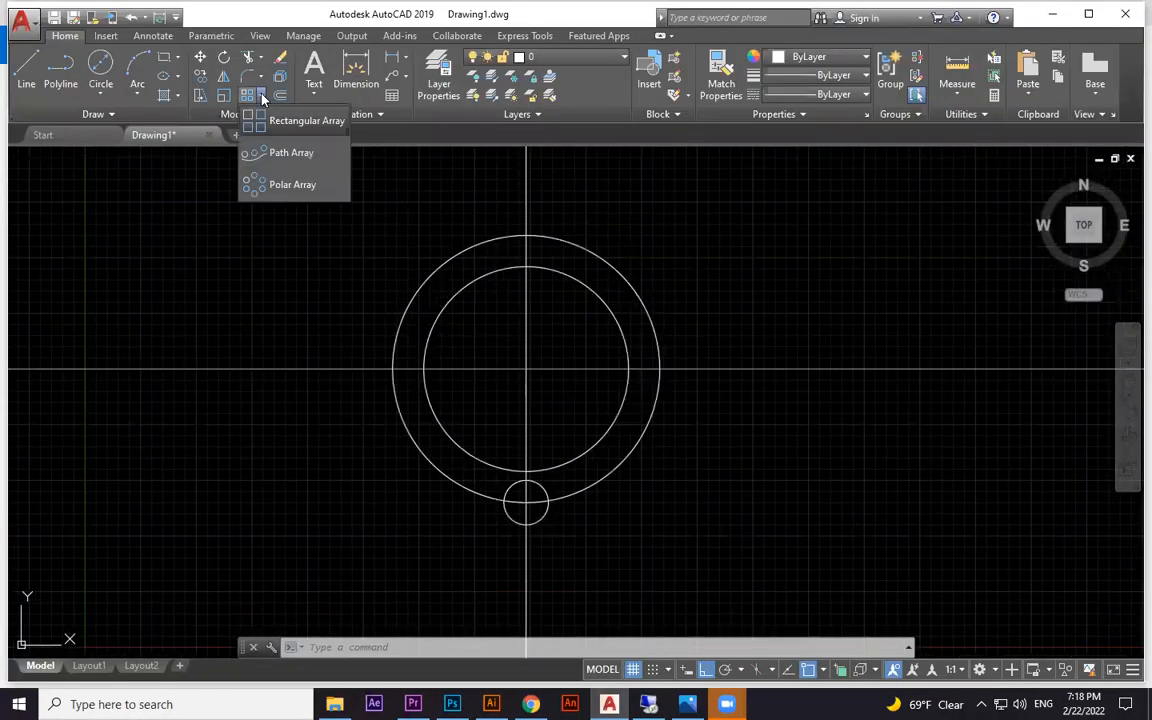
left_click(300, 185)
left_click(537, 488)
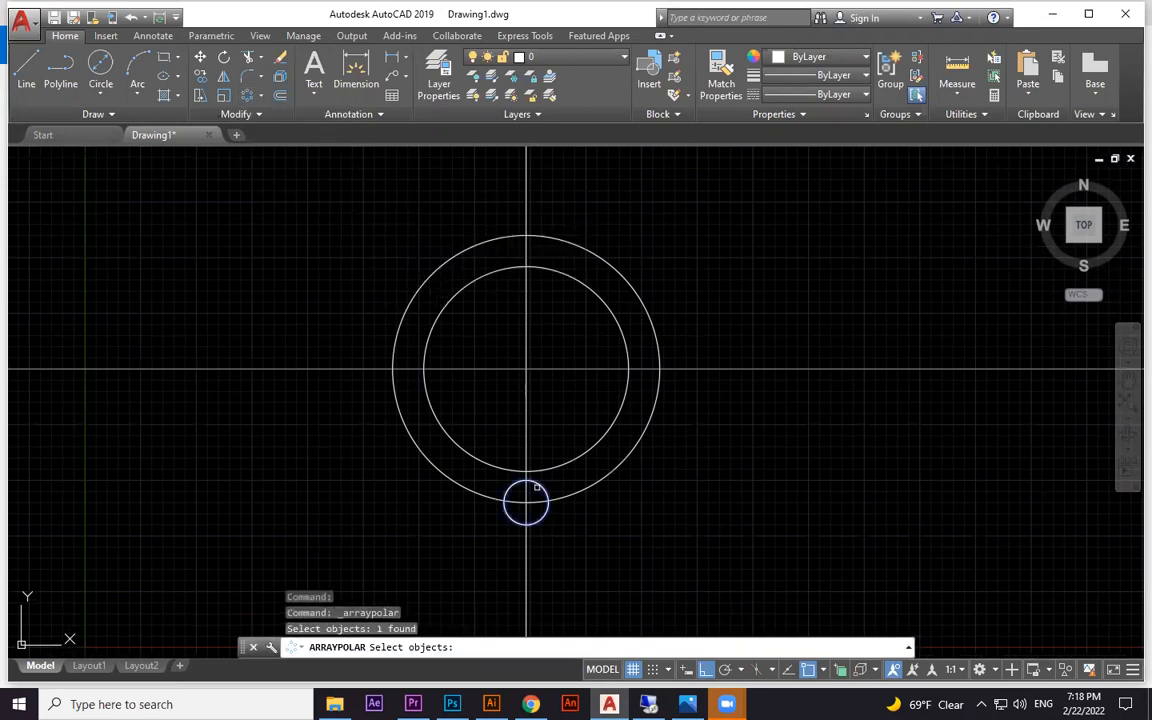
key("Return")
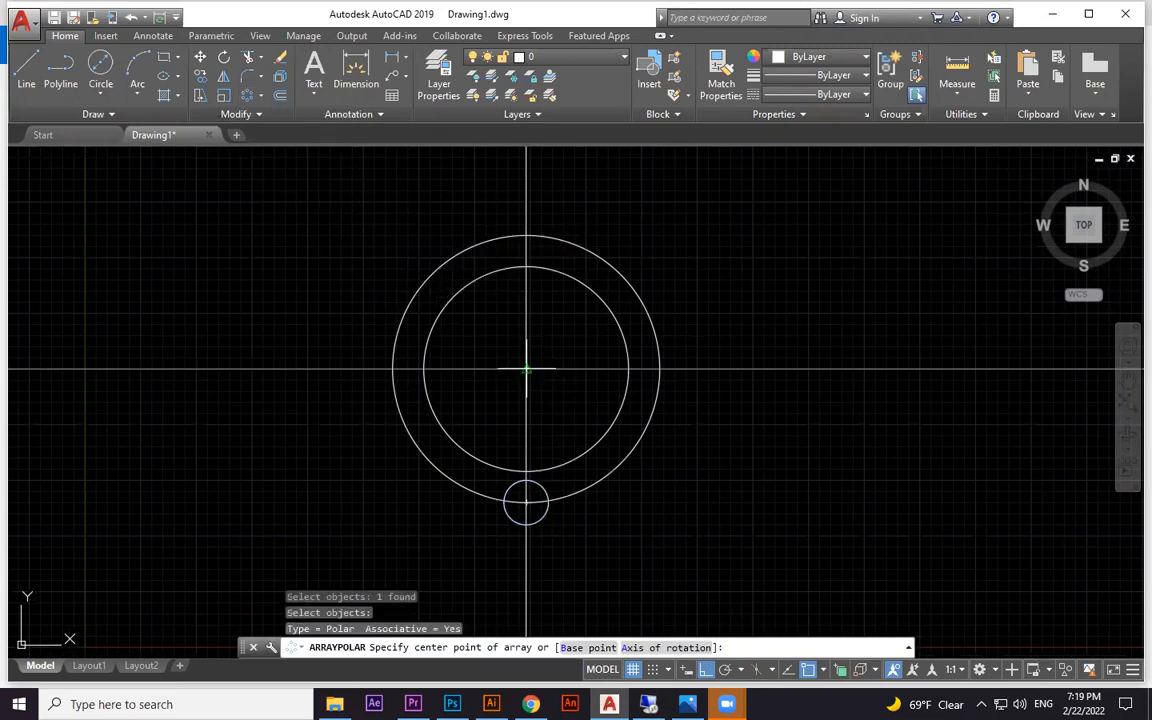
left_click(526, 369)
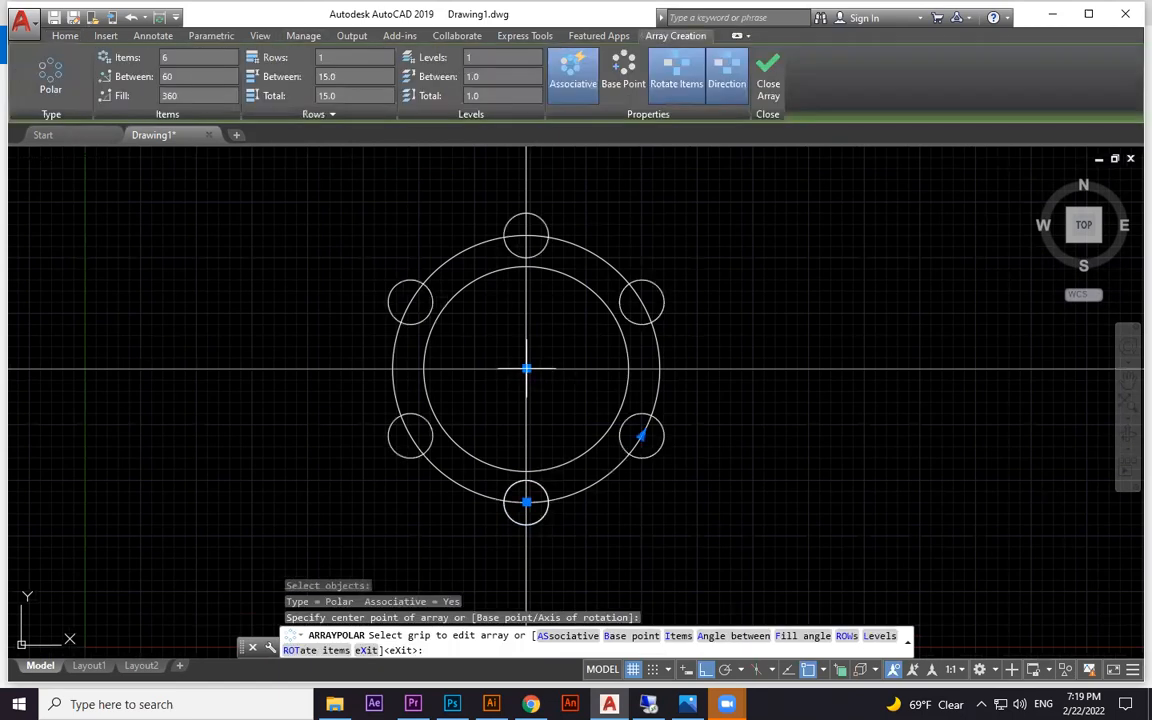
left_click(201, 56)
key("Return")
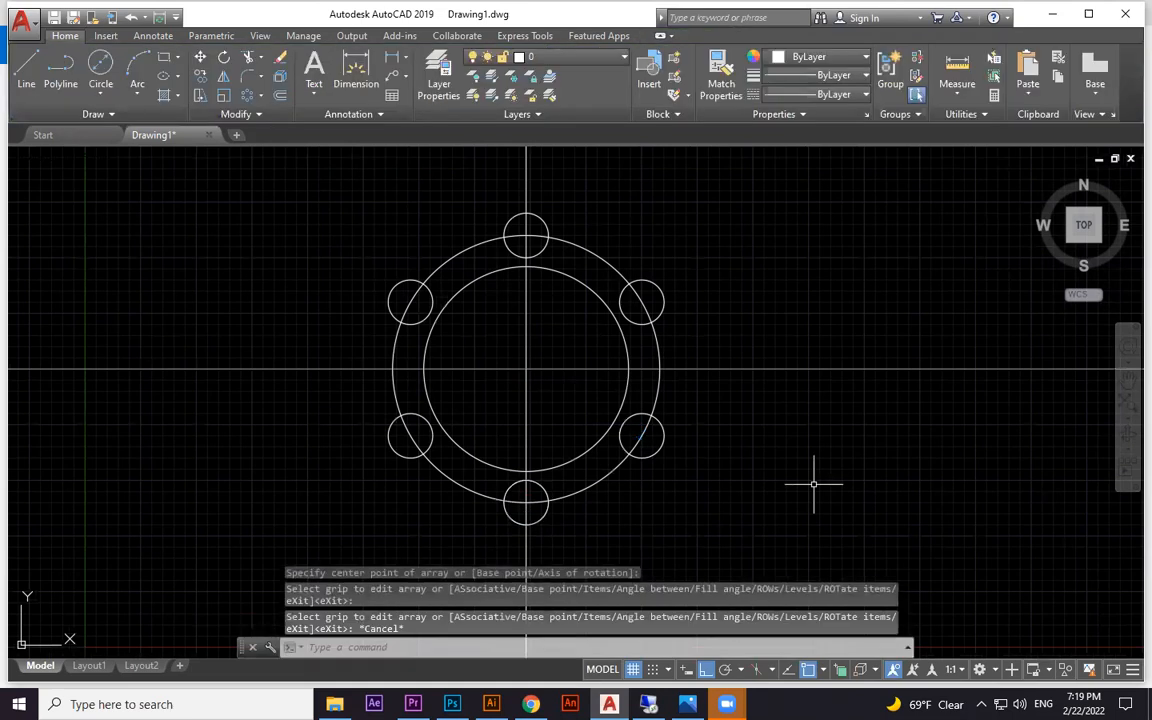
Check the reference image and draw an outer circle of diameter 80 in AutoCAD, centered on the intersection of the construction lines.
mouse_move(686, 442)
middle_mouse_down()
mouse_move(626, 404)
mouse_move(642, 414)
middle_mouse_up()
key("alt+Tab")
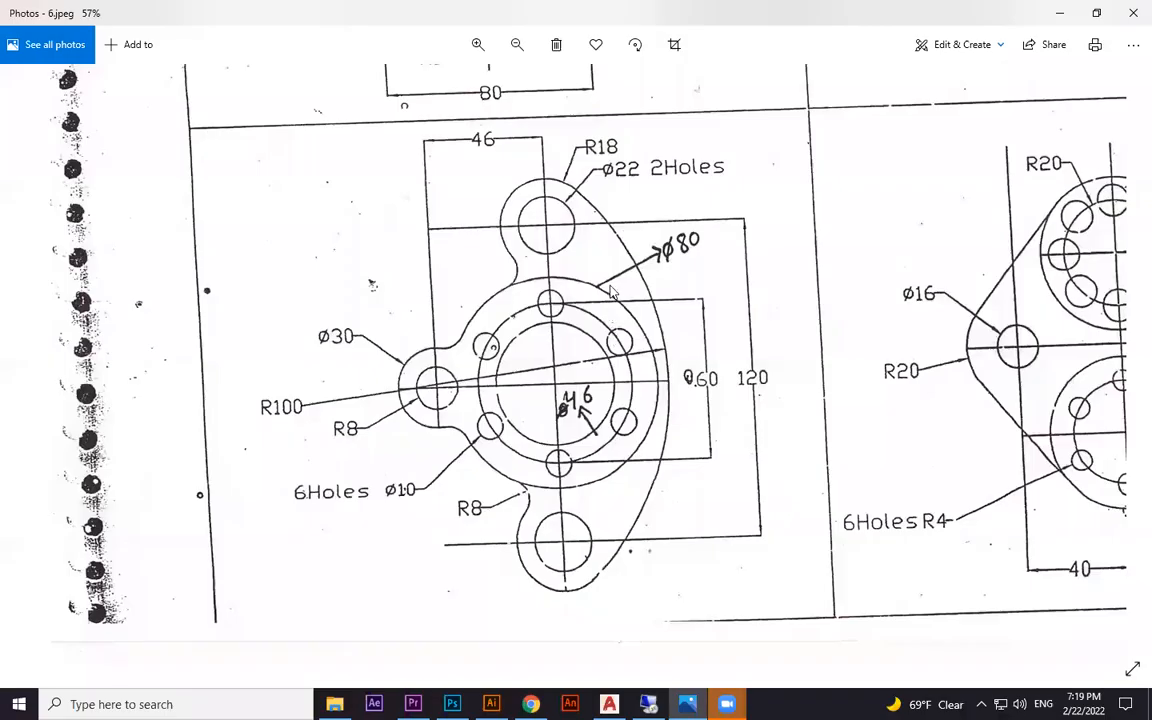
left_click(609, 704)
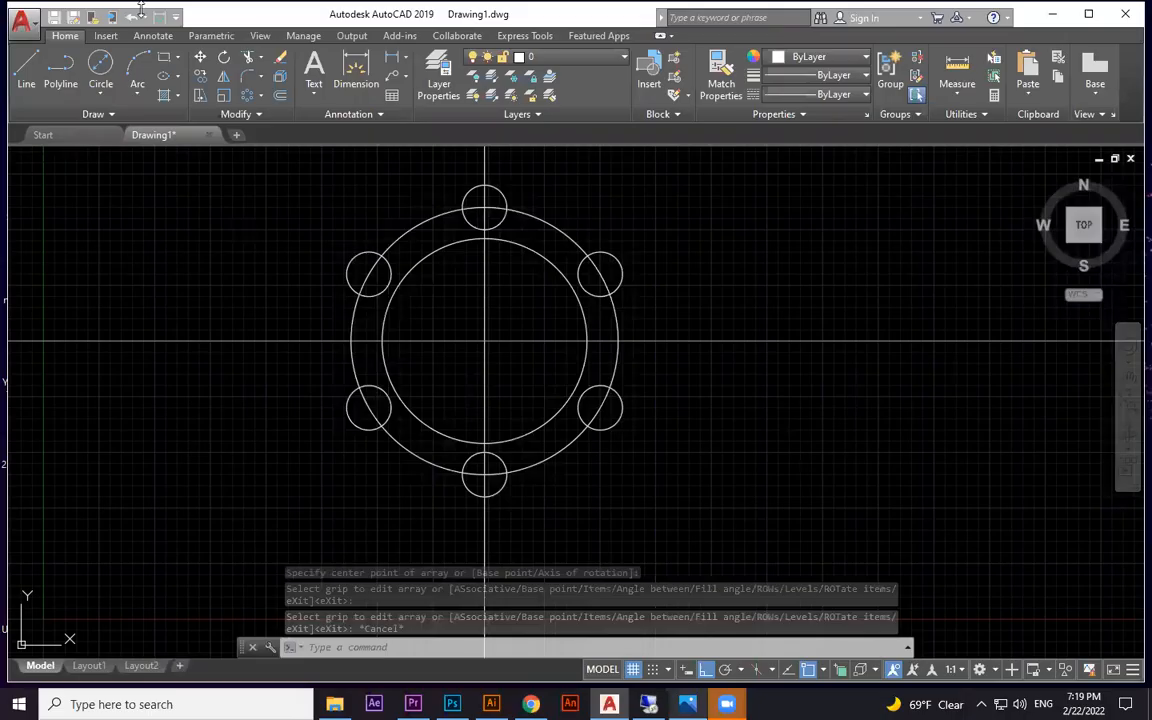
left_click(101, 66)
left_click(485, 340)
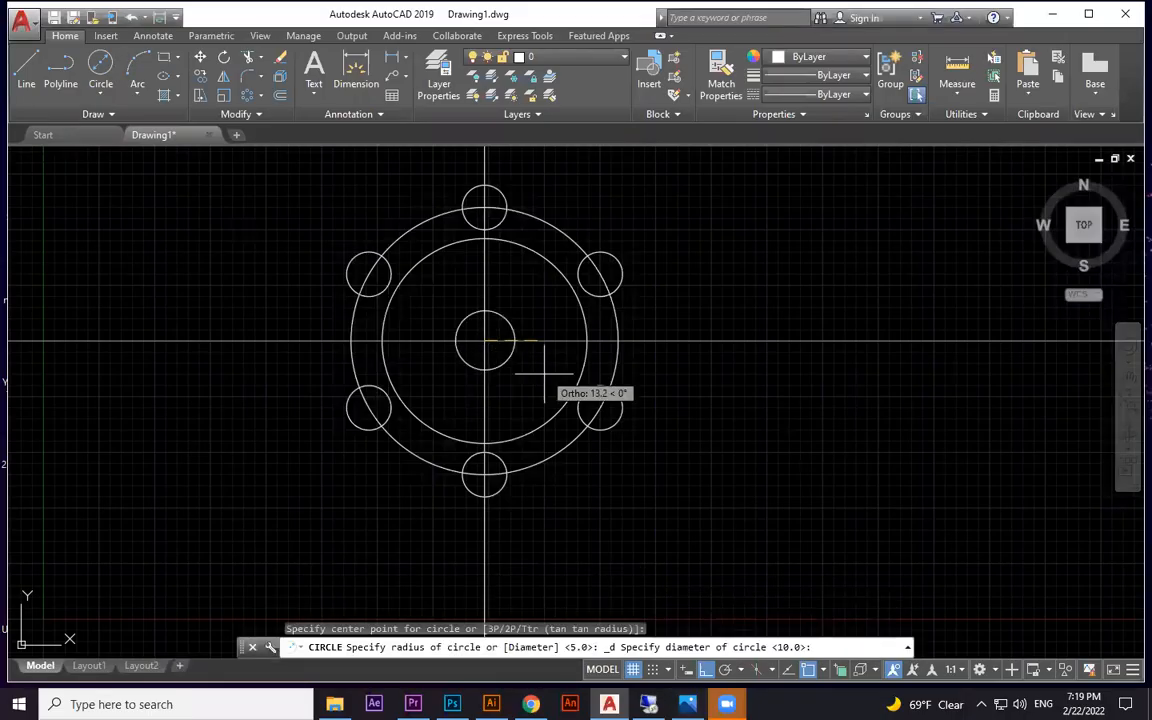
type("80")
key("Return")
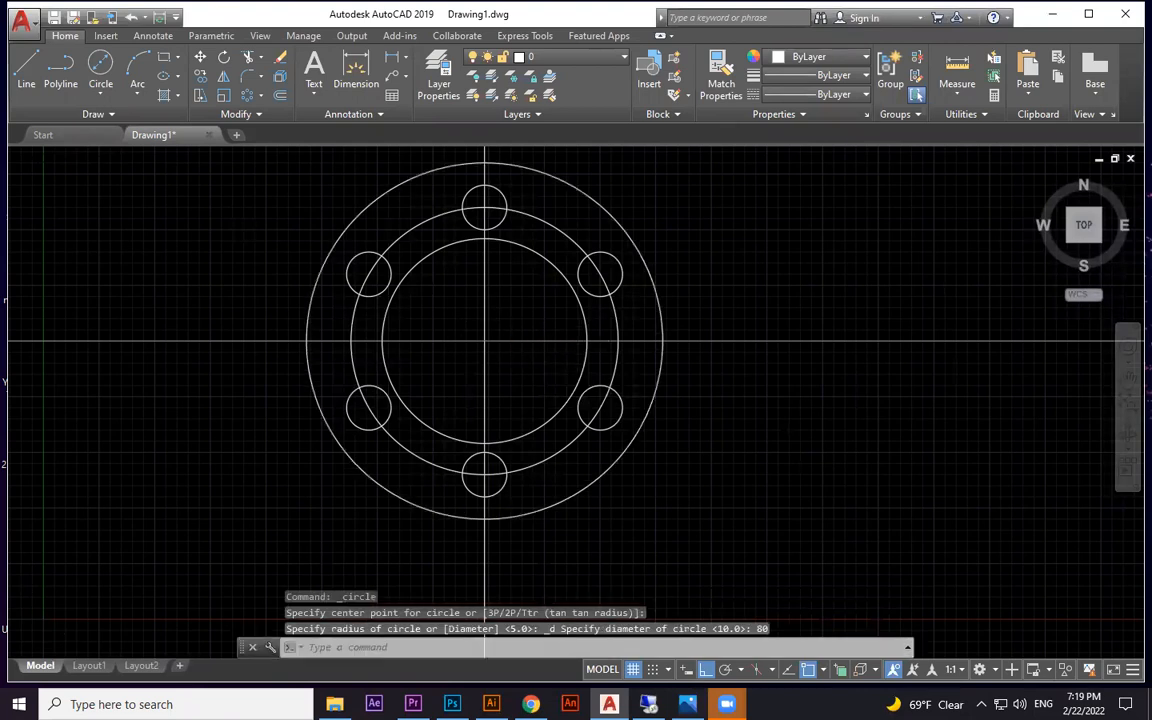
Consult the reference image and offset the horizontal construction line by 60 both above and below in AutoCAD.
scroll(581, 334, "down", 1)
middle_click_drag(541, 344, 475, 400)
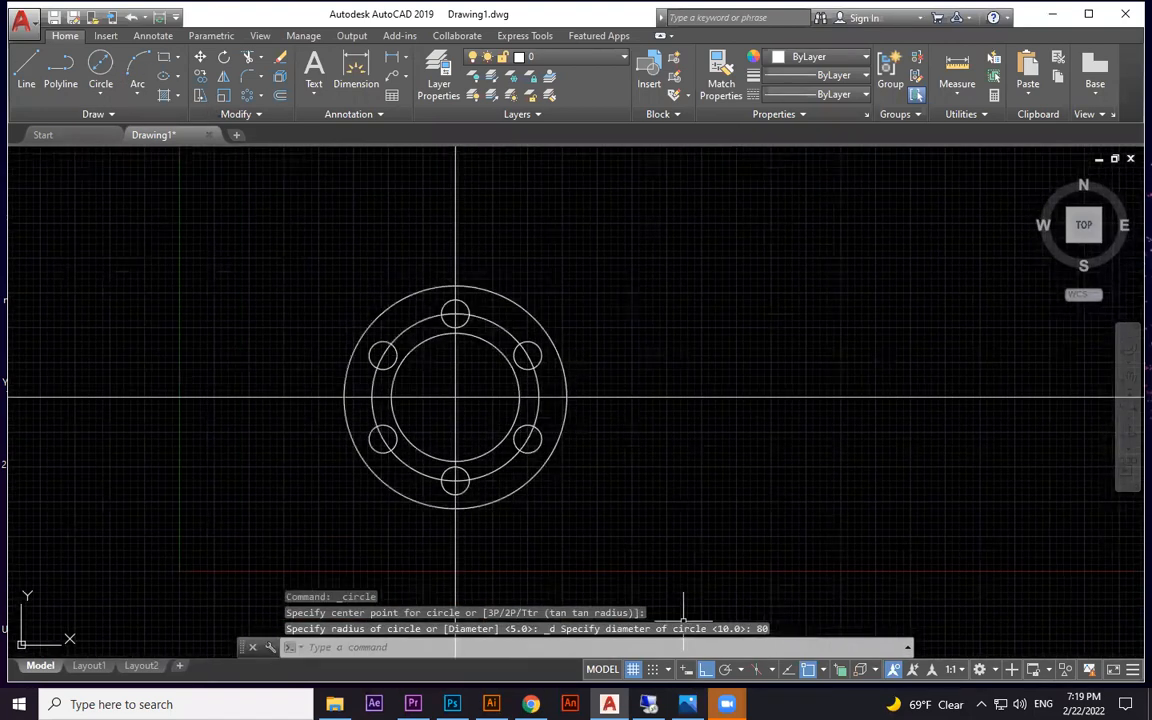
key("alt+Tab")
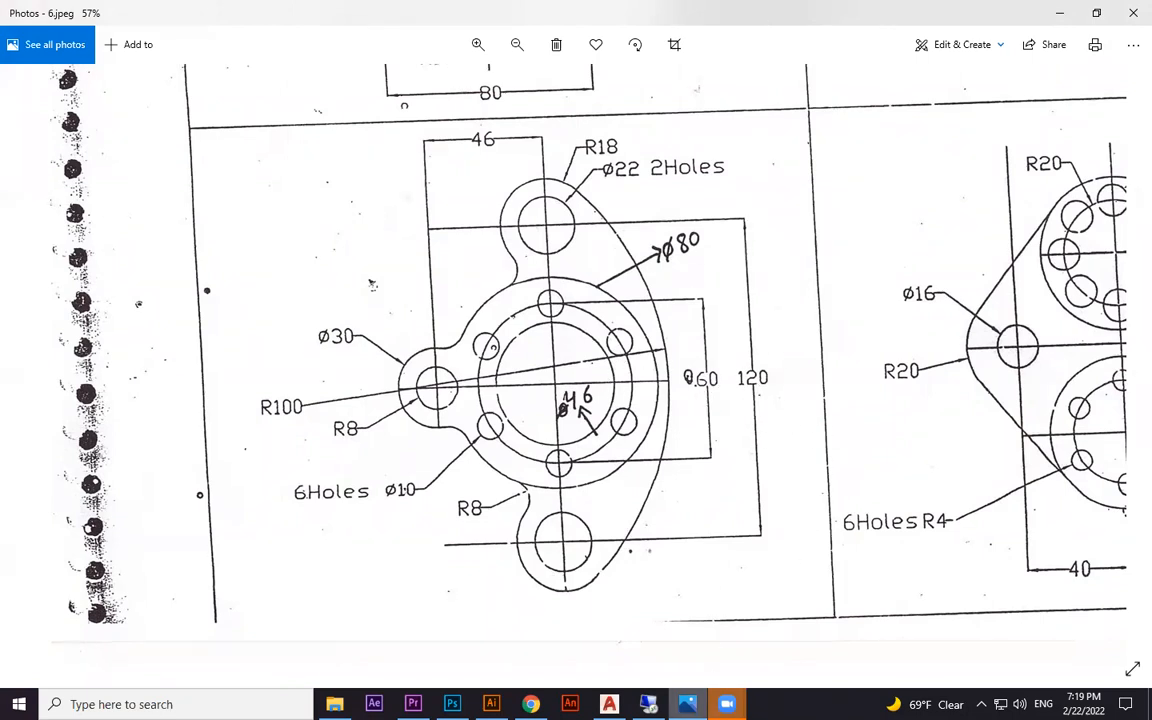
key("alt+Tab")
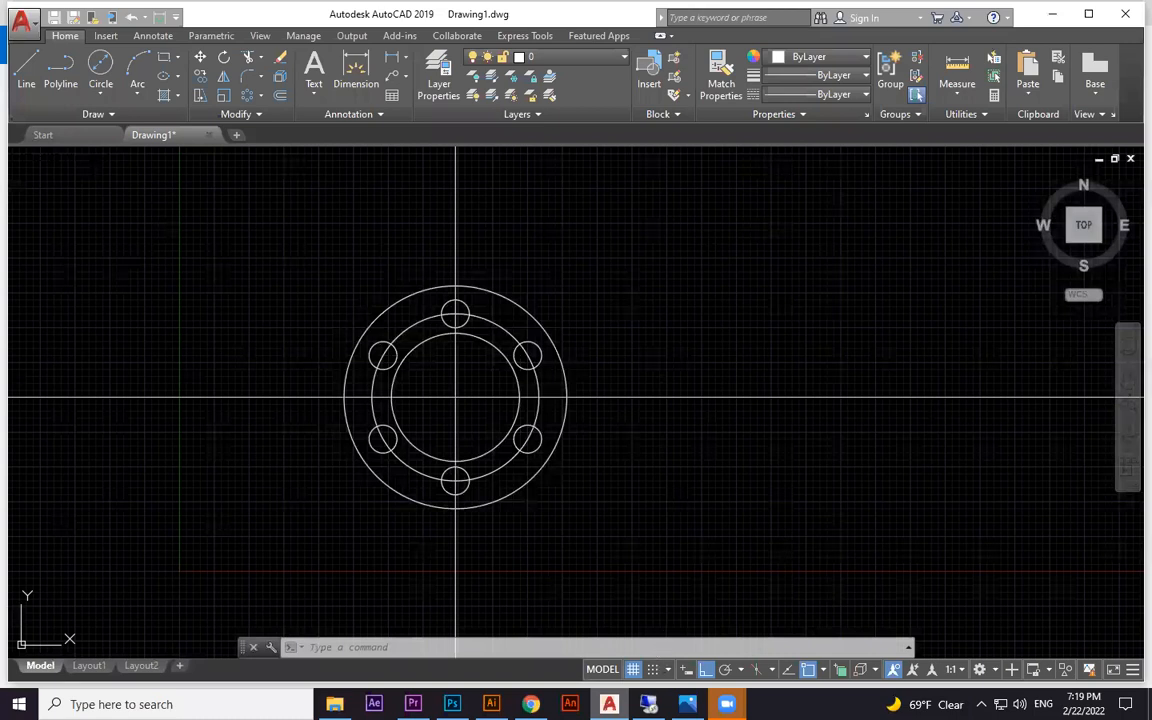
type("o")
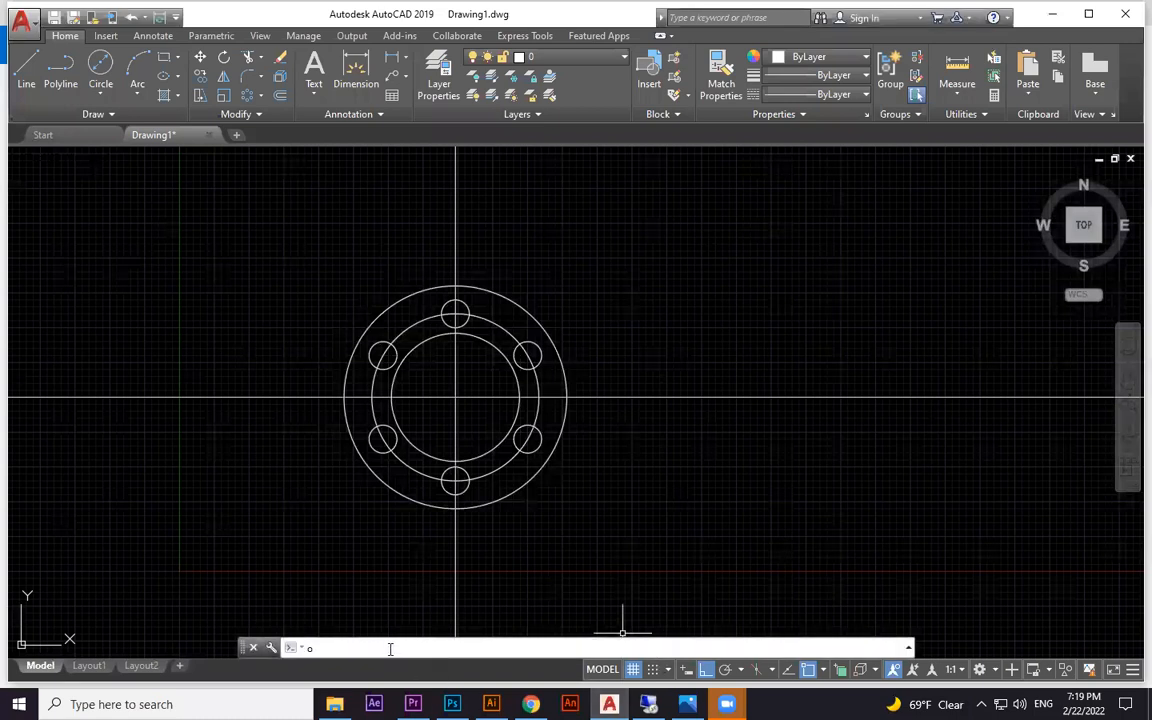
key("Return")
type("60")
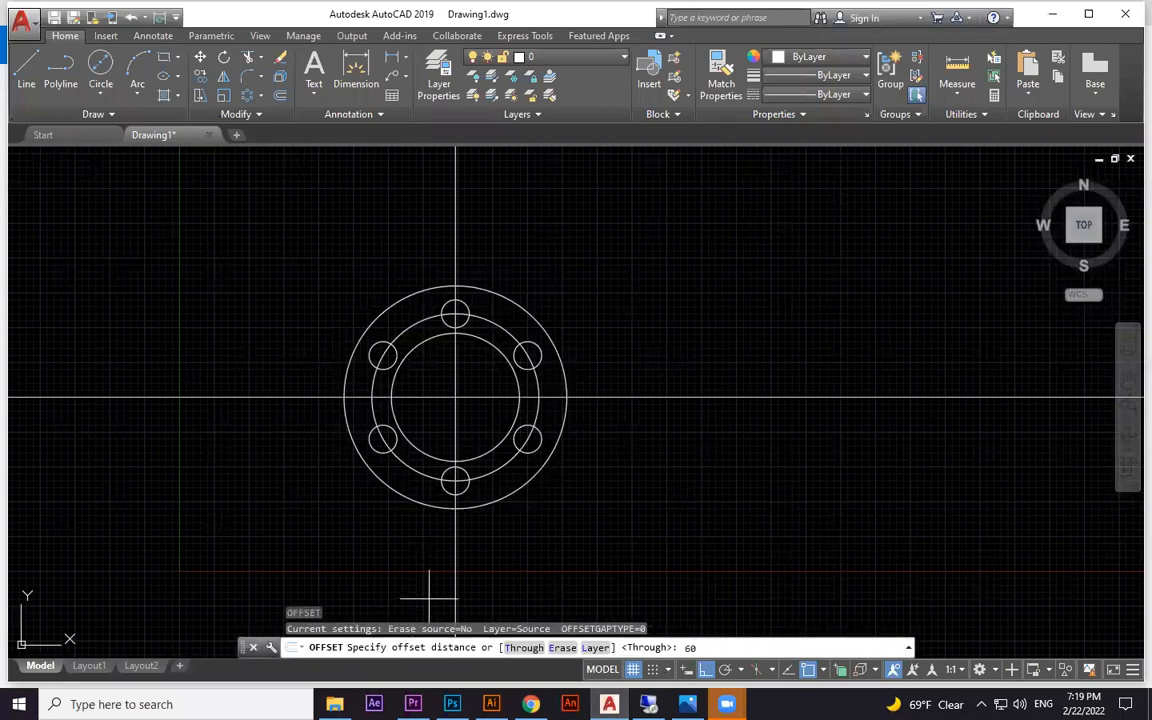
key("Return")
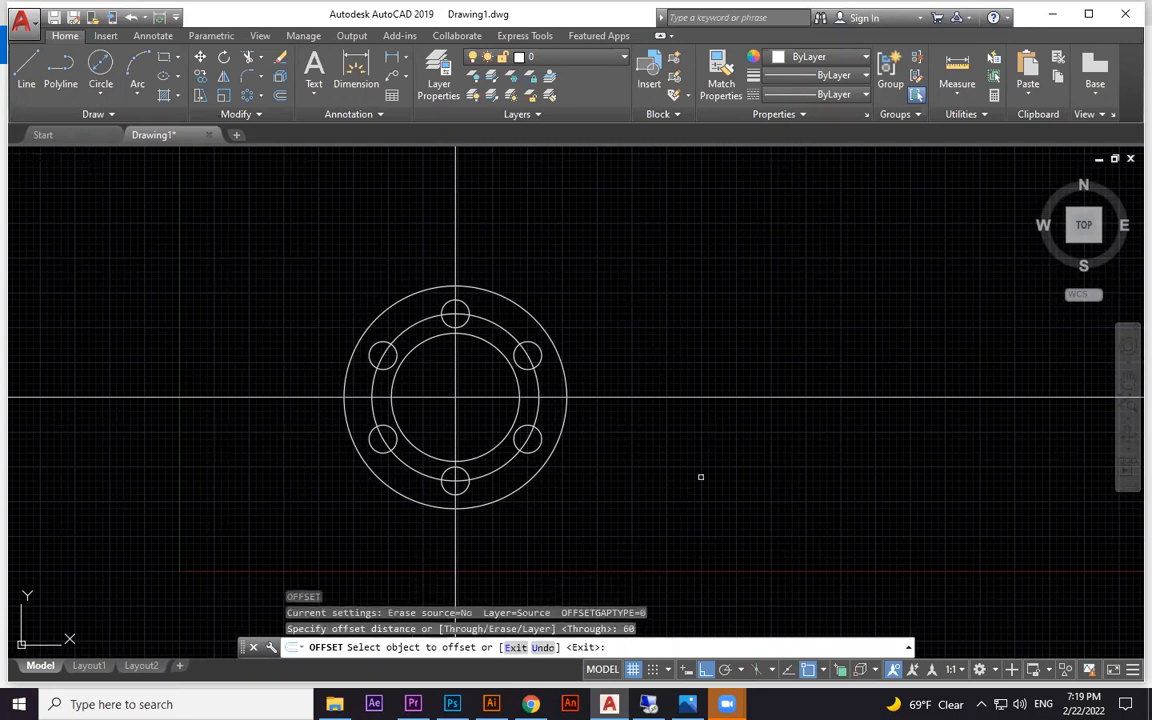
left_click(699, 397)
left_click(720, 330)
left_click(715, 397)
left_click(734, 496)
middle_click_drag(765, 493, 825, 459)
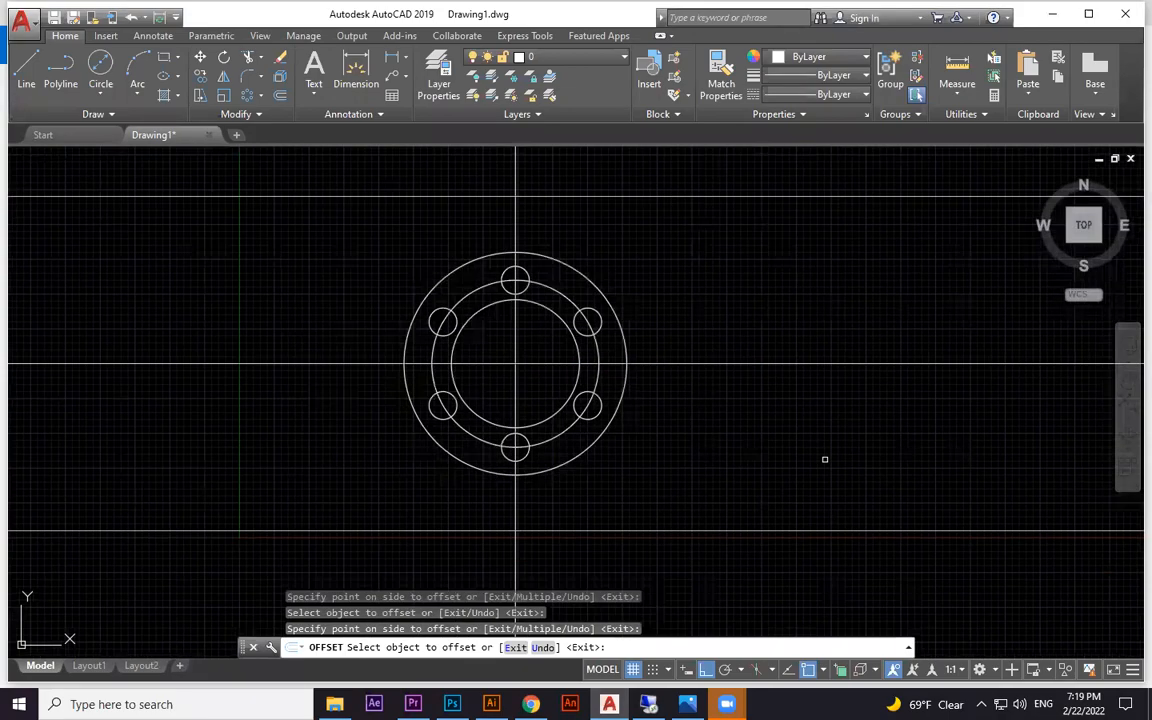
Check the reference image and draw two circles of diameter 22 in AutoCAD, centered where the vertical line crosses the upper and lower offset lines.
key("alt+Tab")
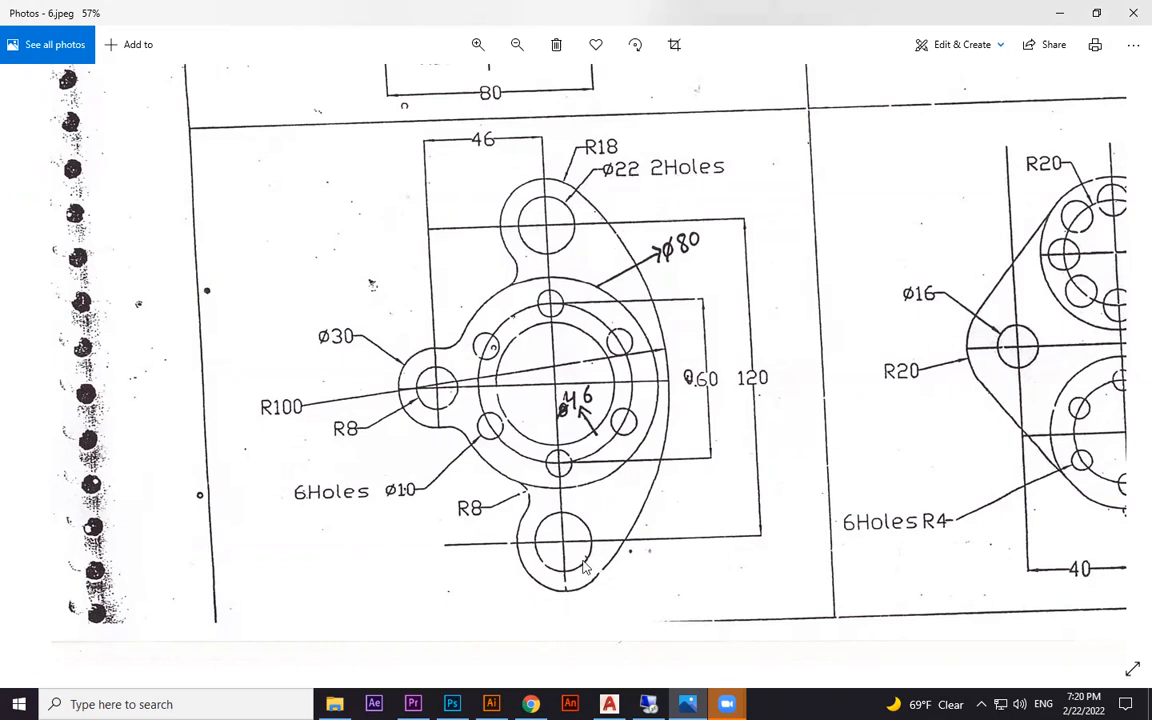
left_click(1057, 13)
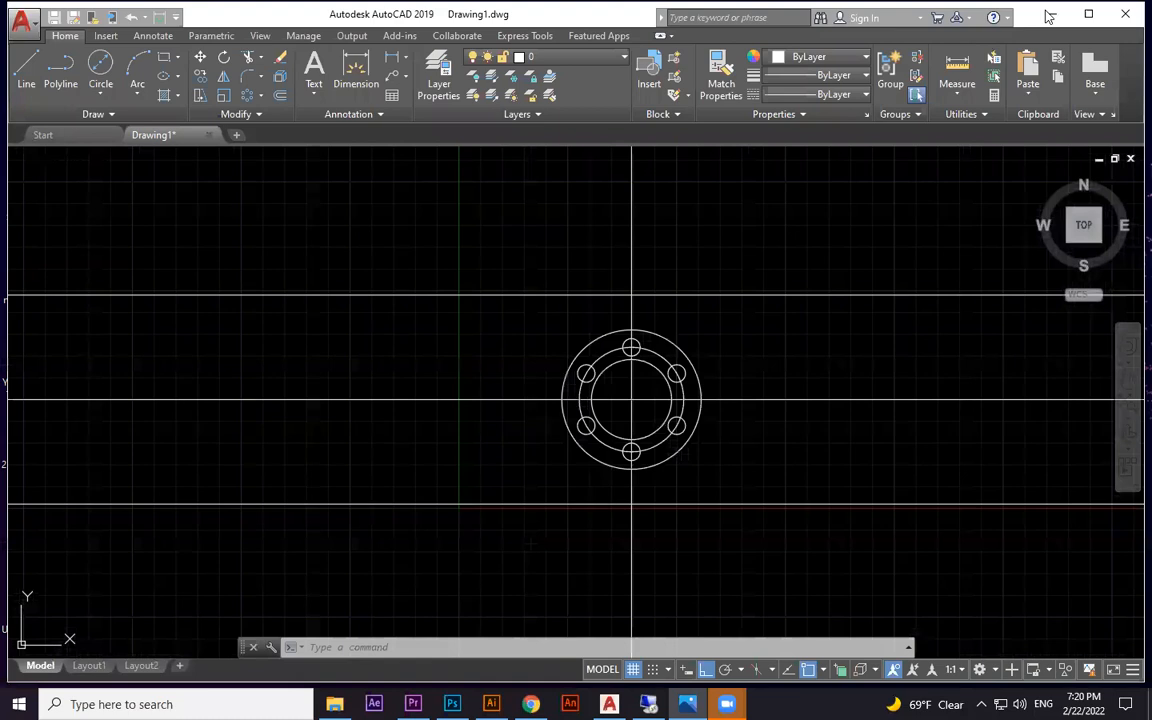
left_click(100, 70)
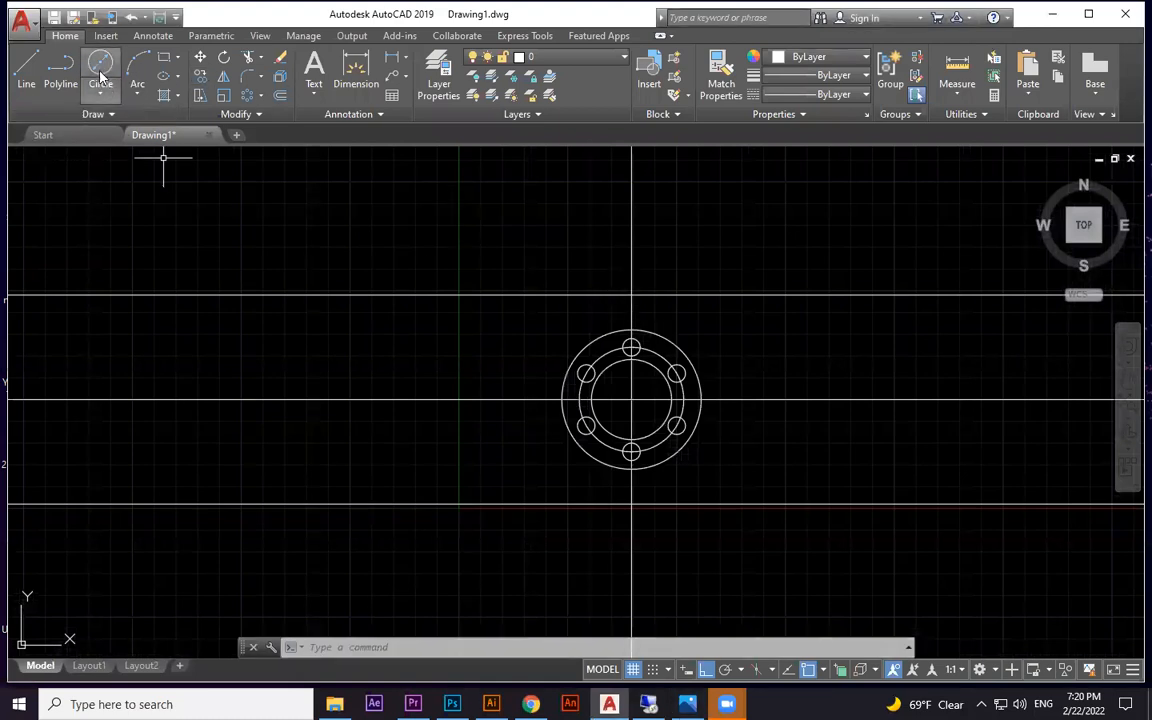
left_click(631, 295)
type("22")
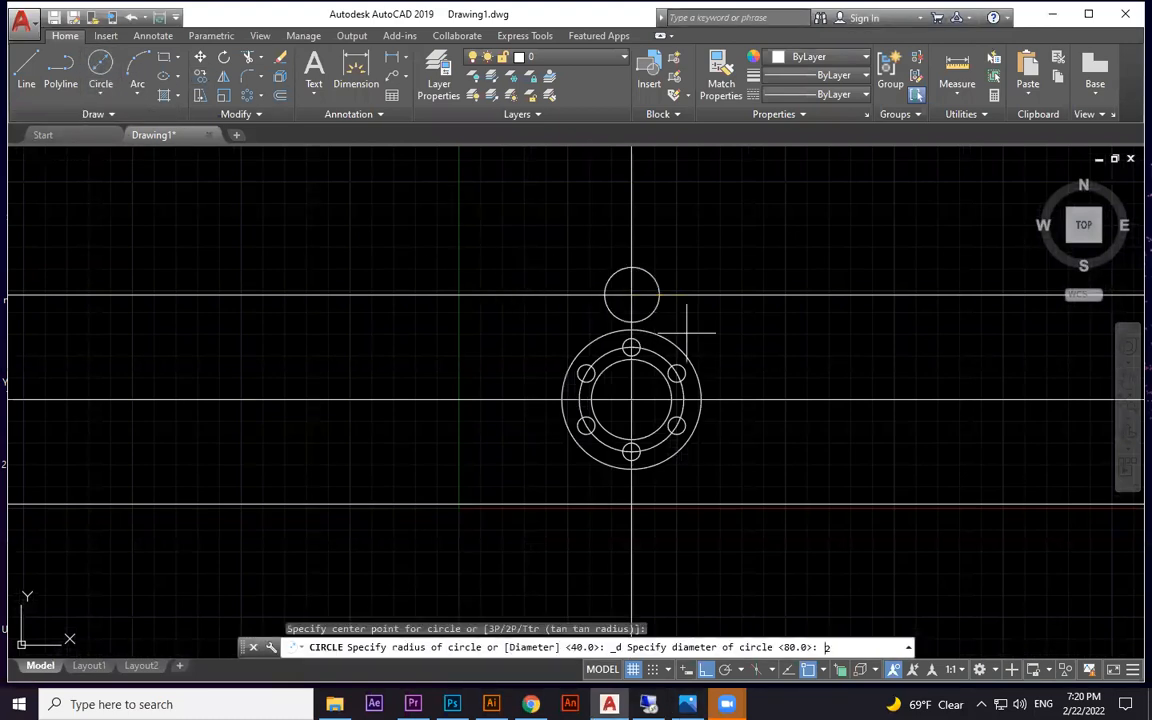
key("Return")
key("Return")
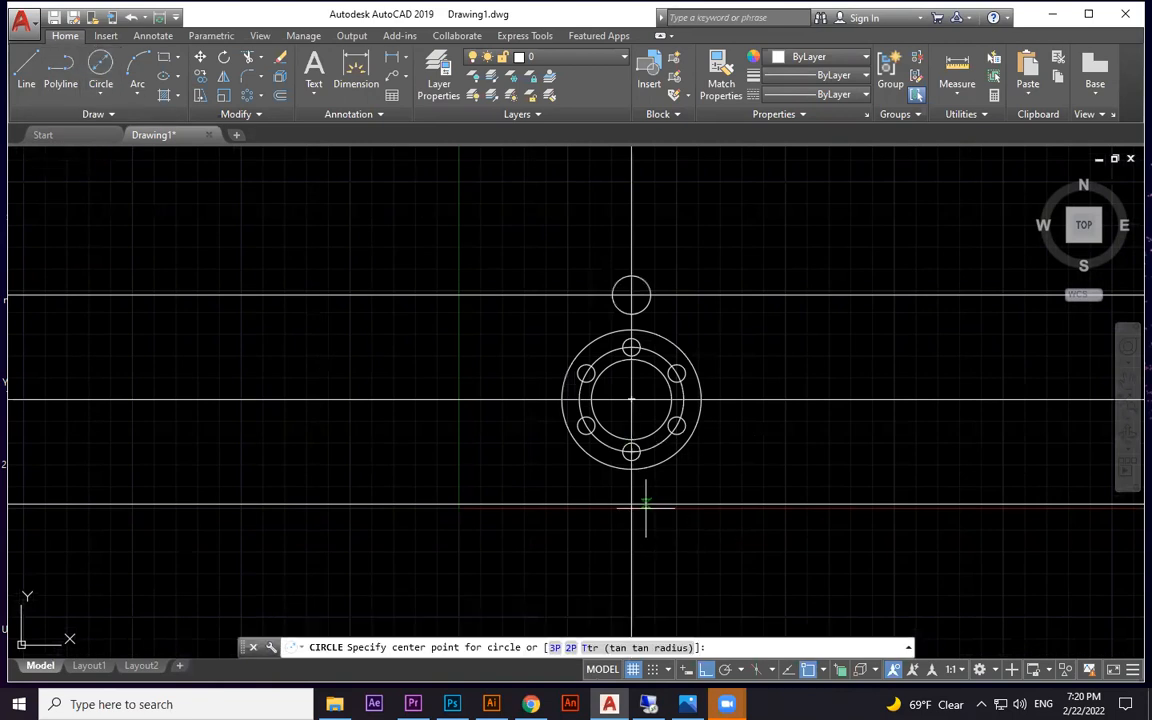
left_click(631, 505)
type("22")
key("Return")
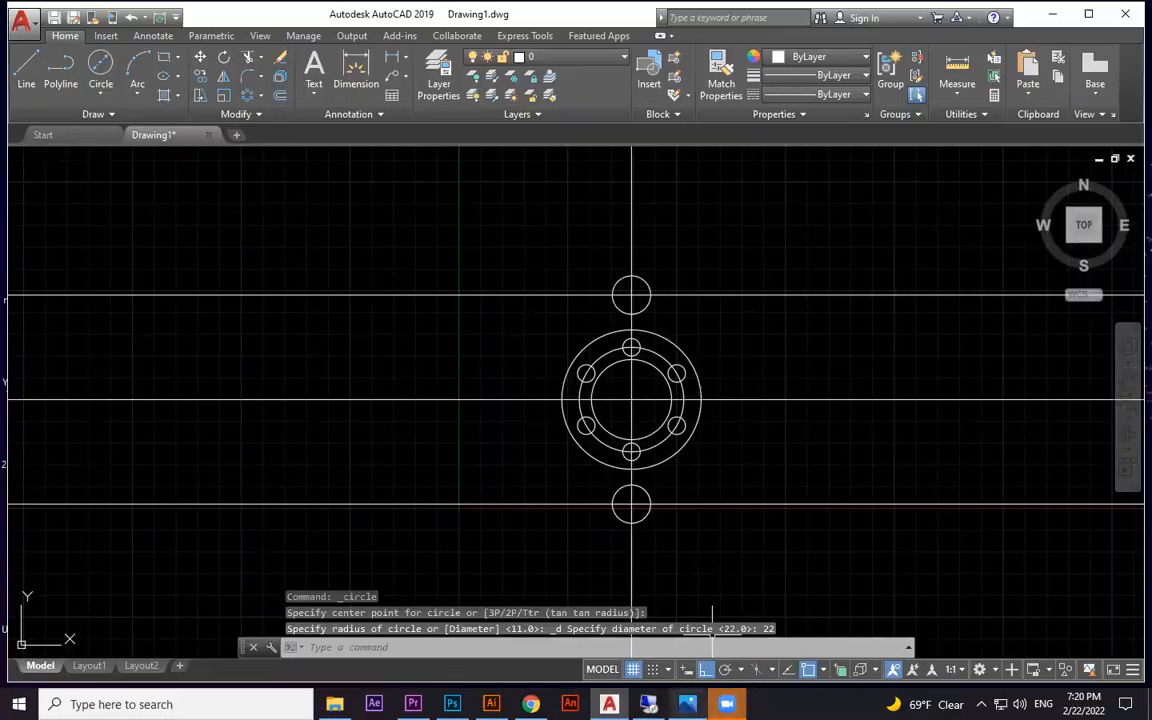
Check the lug dimensions in the reference image and try a circle of diameter 18 in AutoCAD, centered on the upper lug hole.
key("alt+Tab")
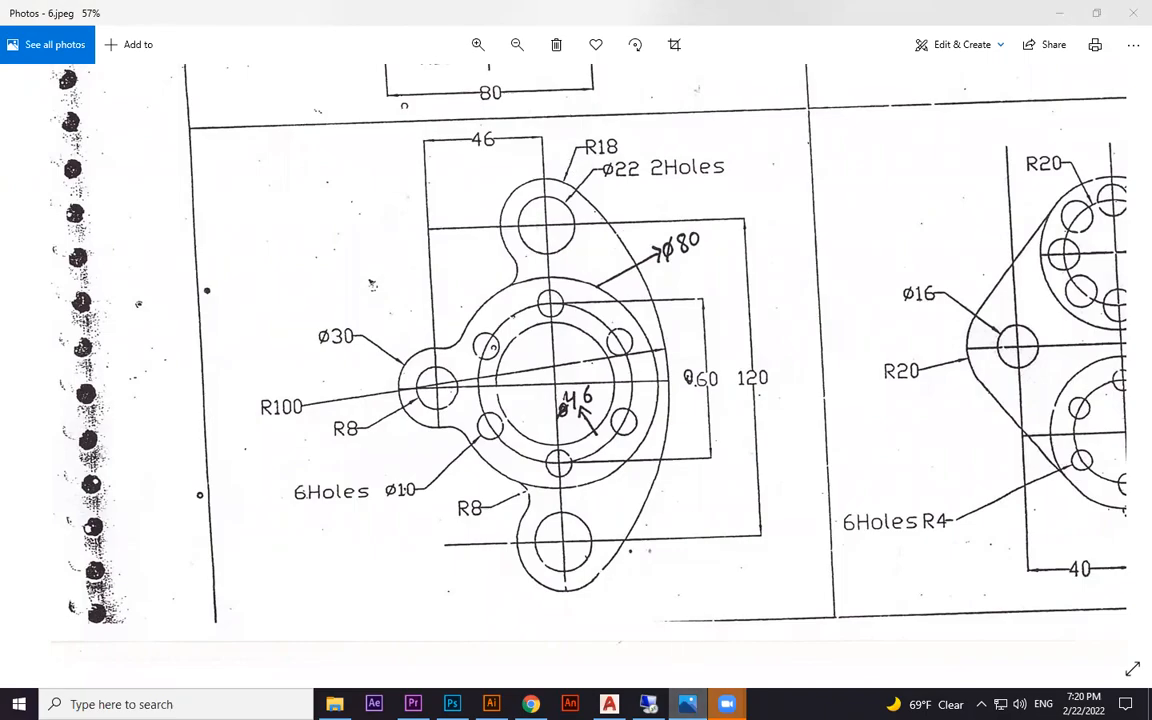
key("alt+Tab")
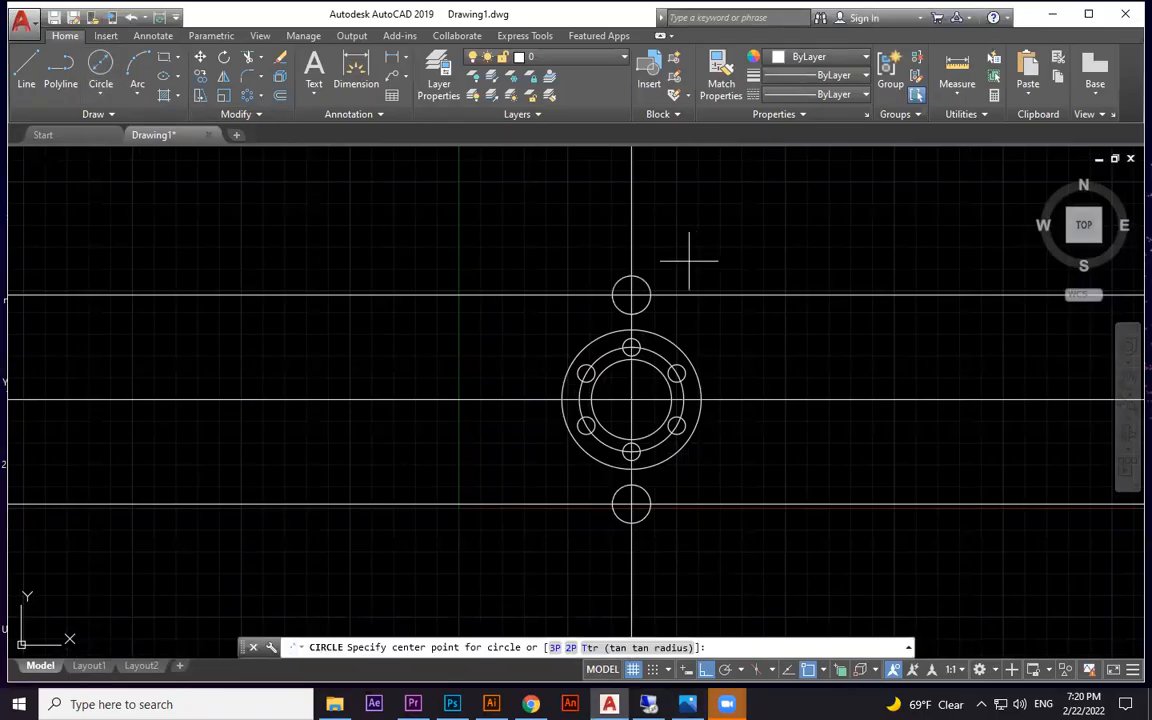
left_click(631, 295)
type("d")
key("Return")
type("18")
key("Return")
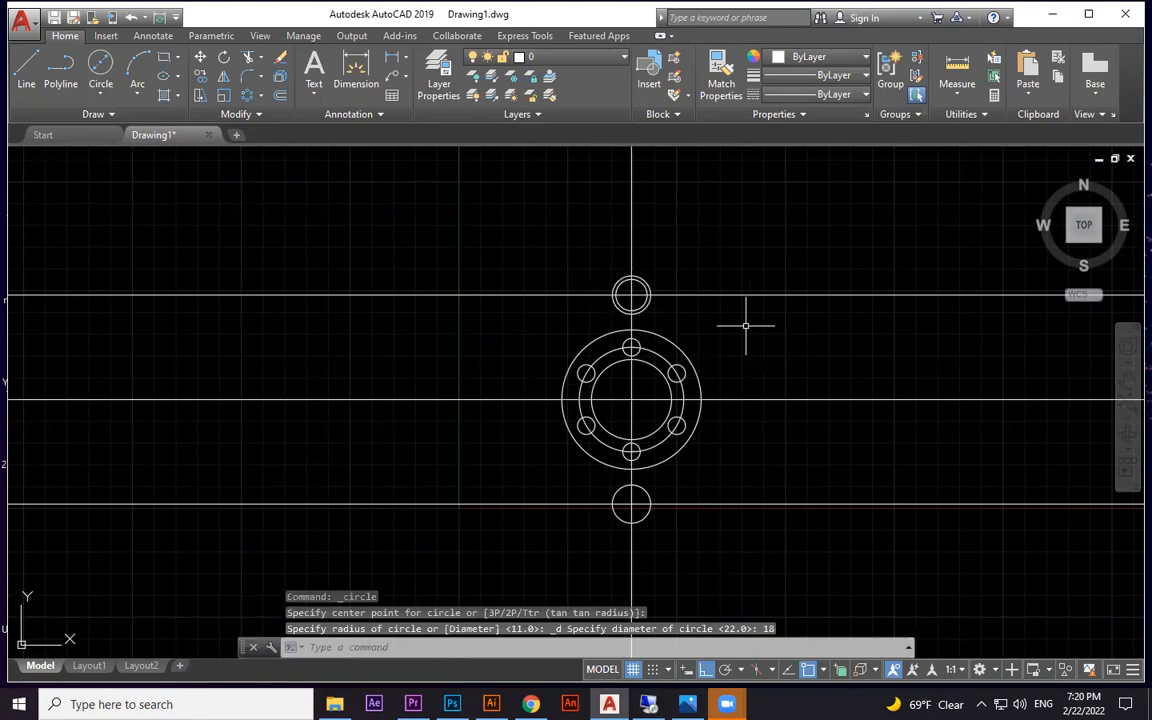
key("ctrl+z")
Recheck the reference image and draw a circle of radius 18 in AutoCAD, concentric with the upper lug hole.
key("alt+Tab")
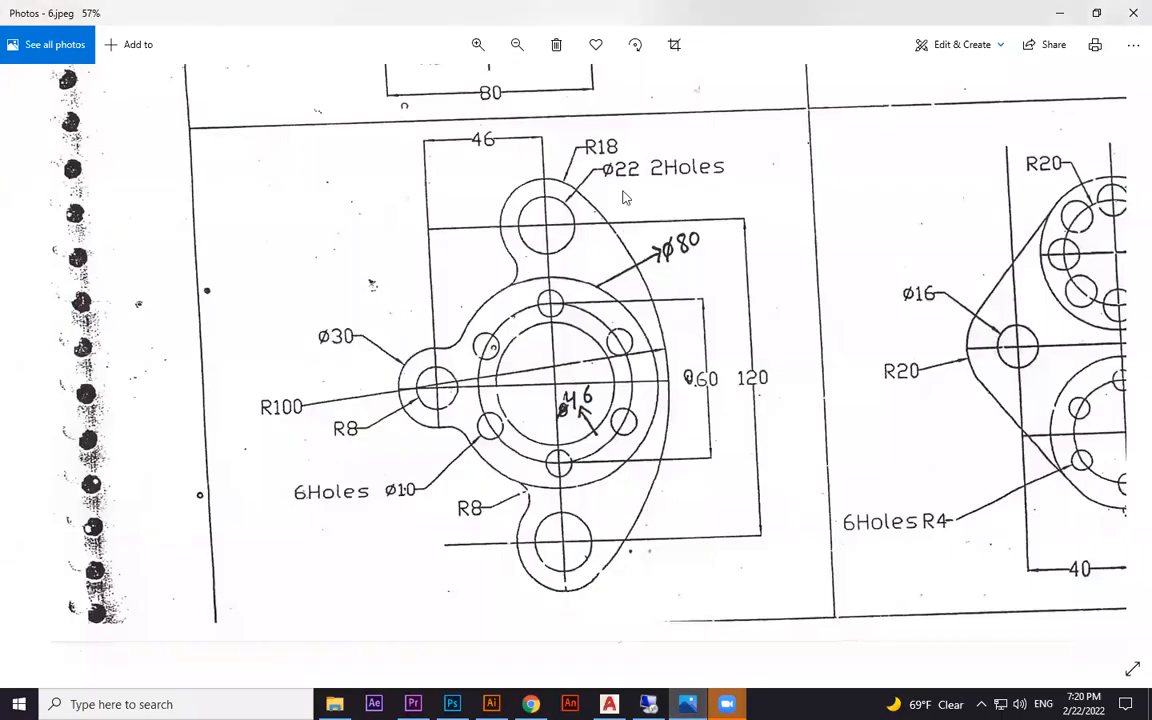
left_click(609, 704)
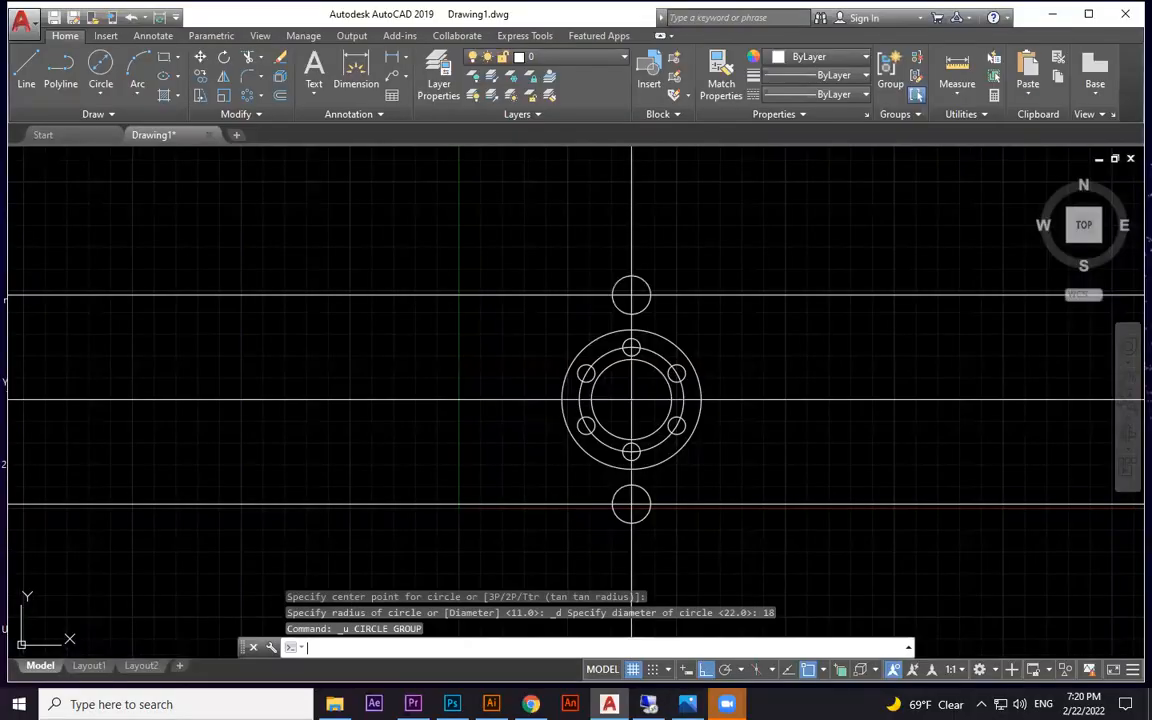
left_click(100, 95)
left_click(107, 117)
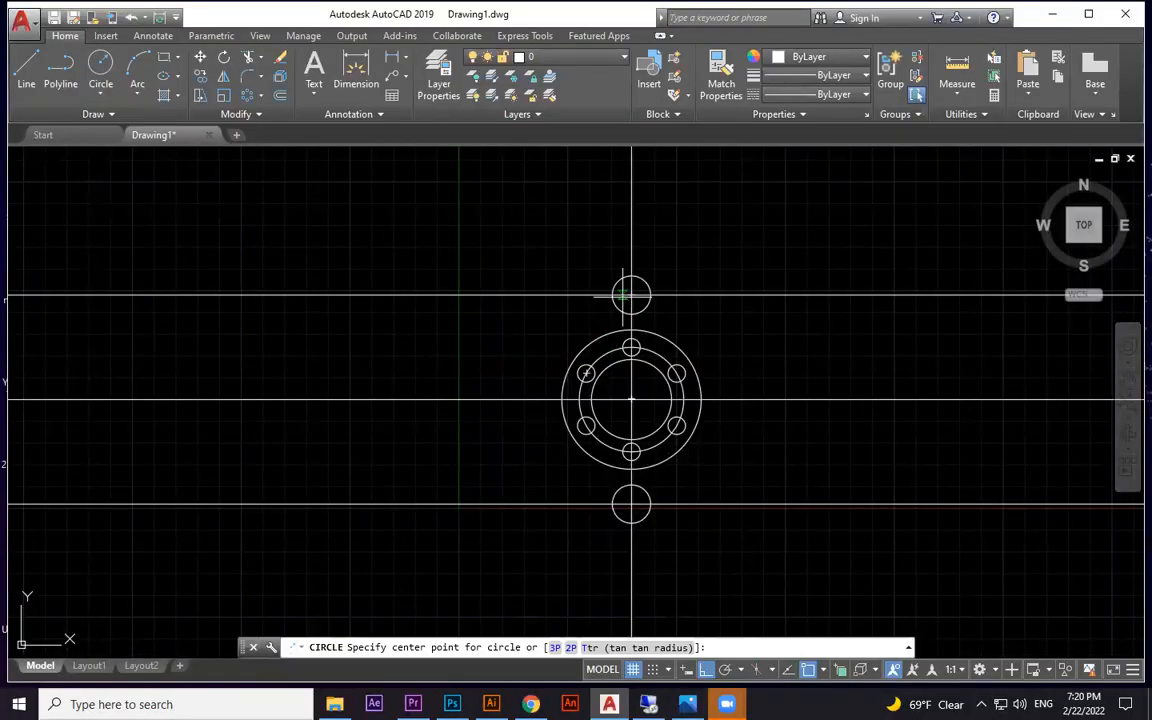
left_click(631, 295)
key("Escape")
key("Return")
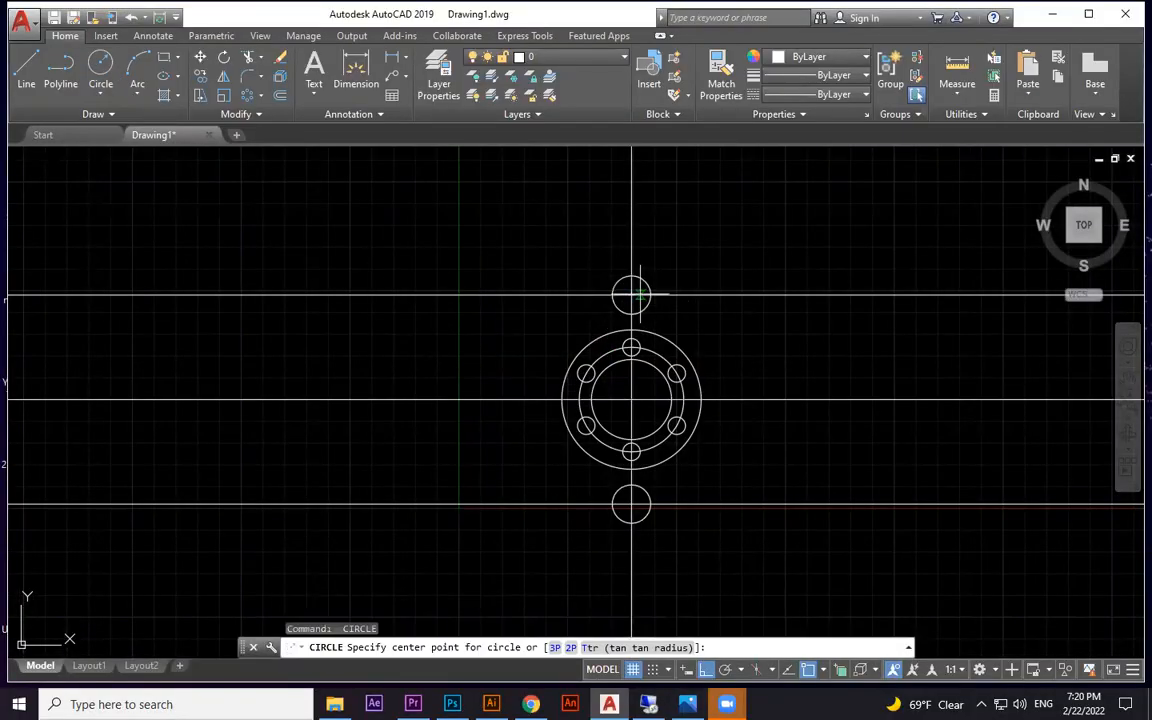
left_click(632, 295)
type("18")
key("Return")
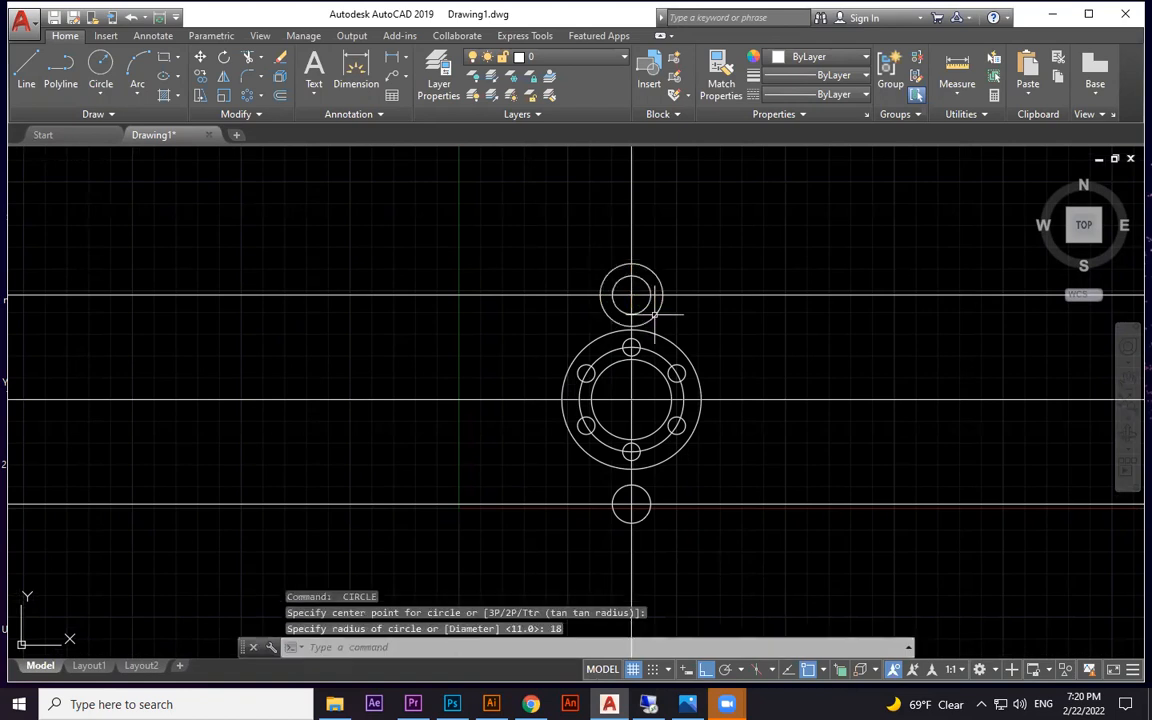
Draw a matching circle of radius 18 concentric with the lower lug hole.
key("Return")
left_click(631, 505)
type("18")
key("Return")
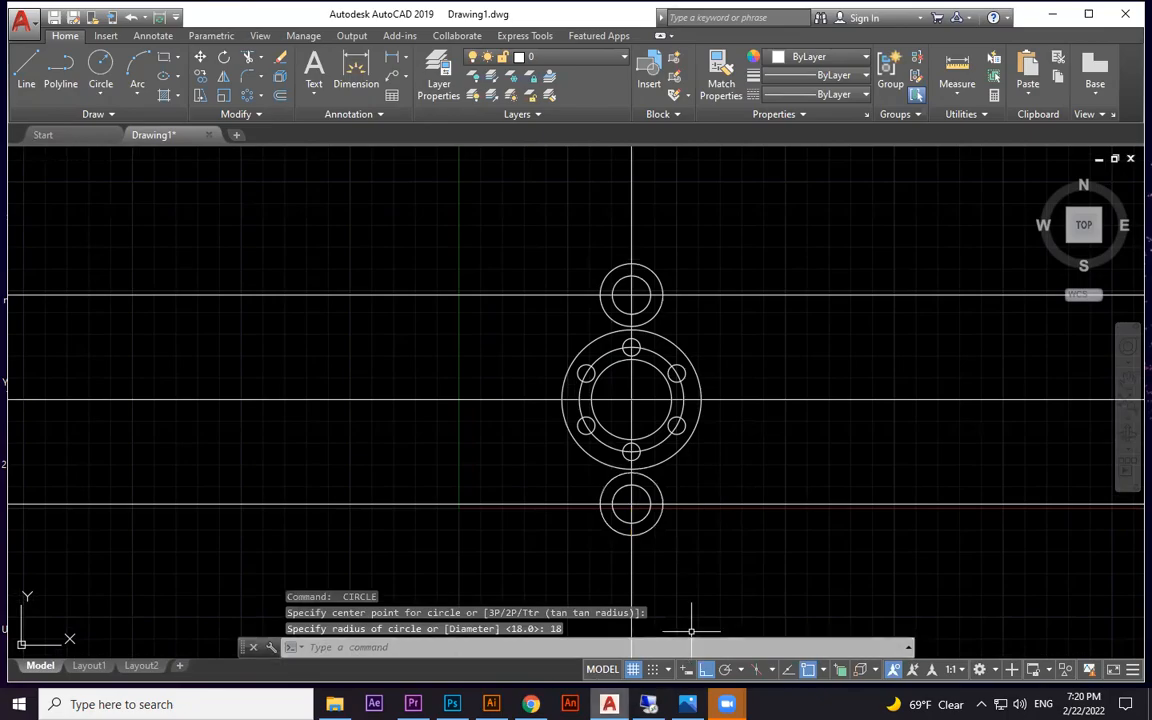
Consult the reference image and offset the vertical construction line by 46 to the left in AutoCAD.
key("super+d")
key("alt+Tab")
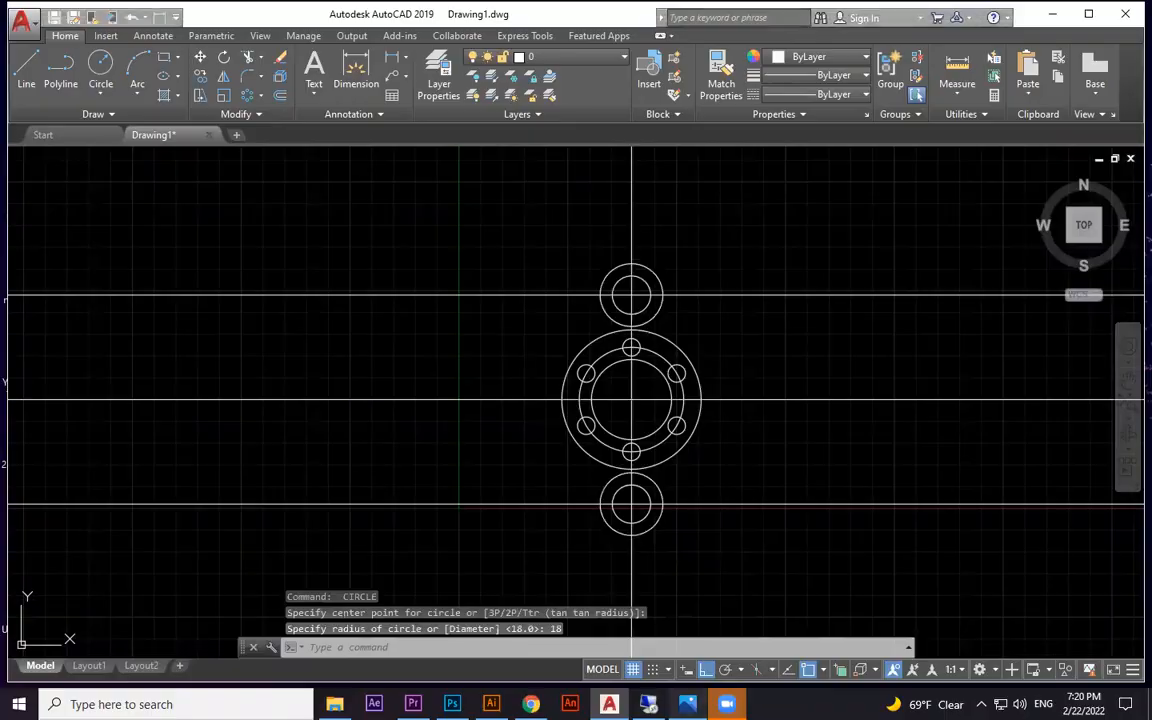
key("alt+Tab")
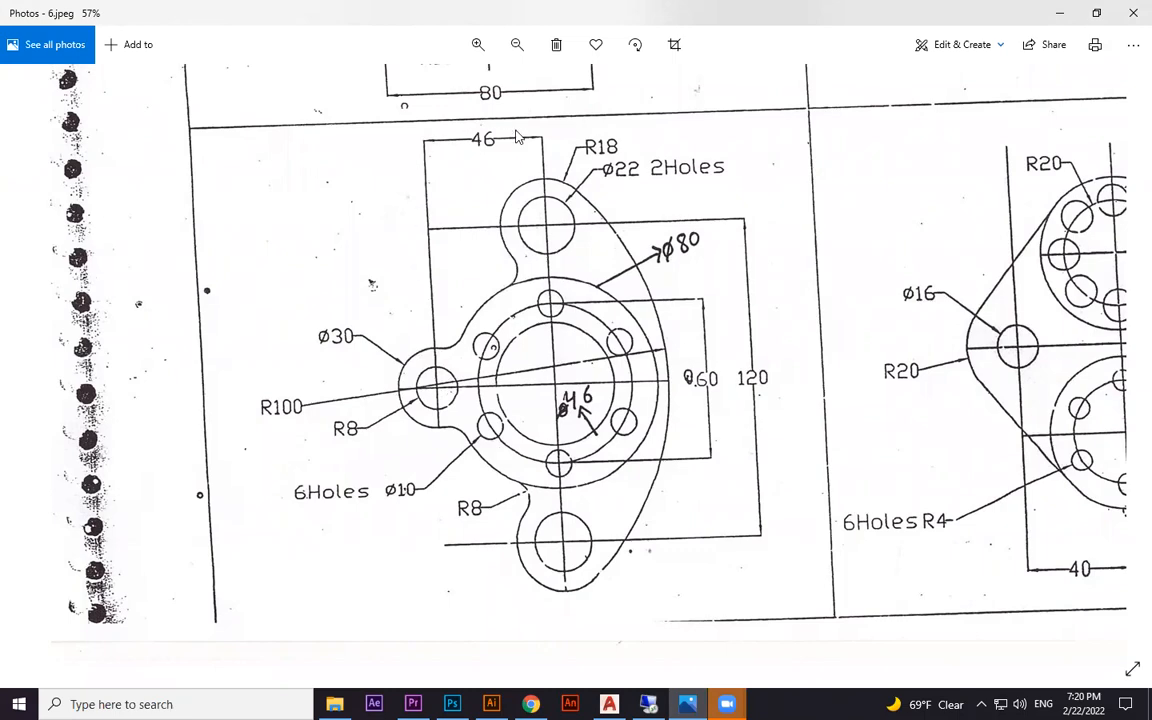
left_click(609, 704)
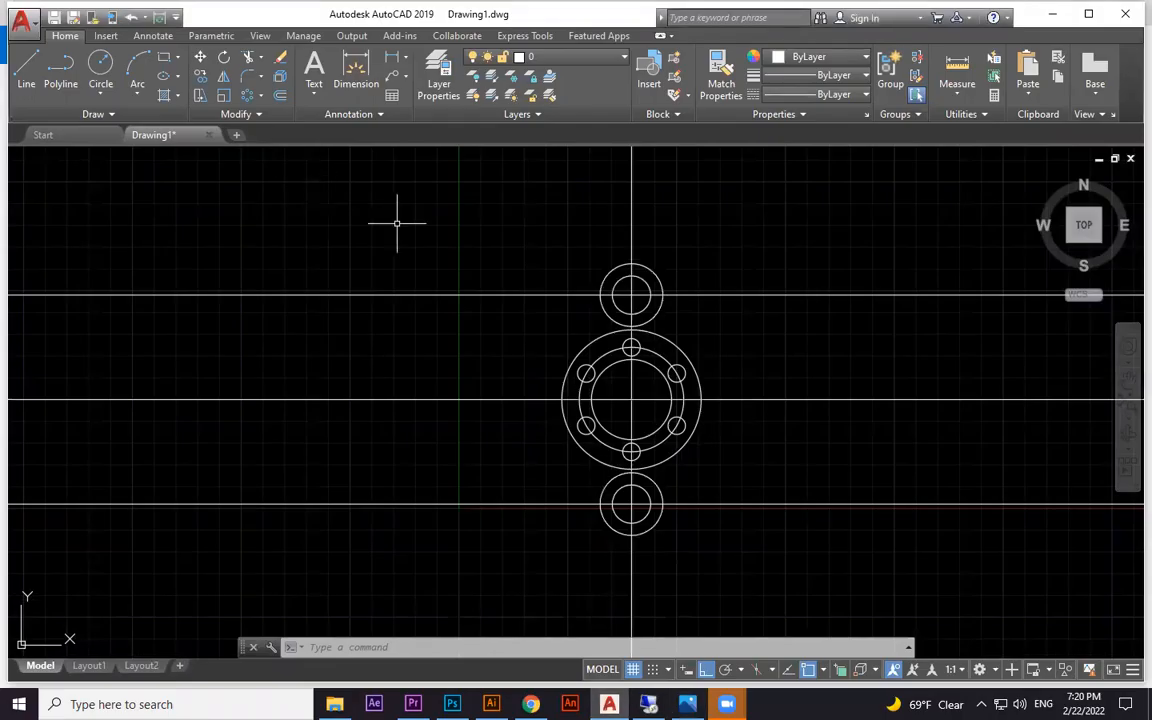
type("o")
key("Return")
type("46")
key("Return")
left_click(631, 205)
left_click(534, 295)
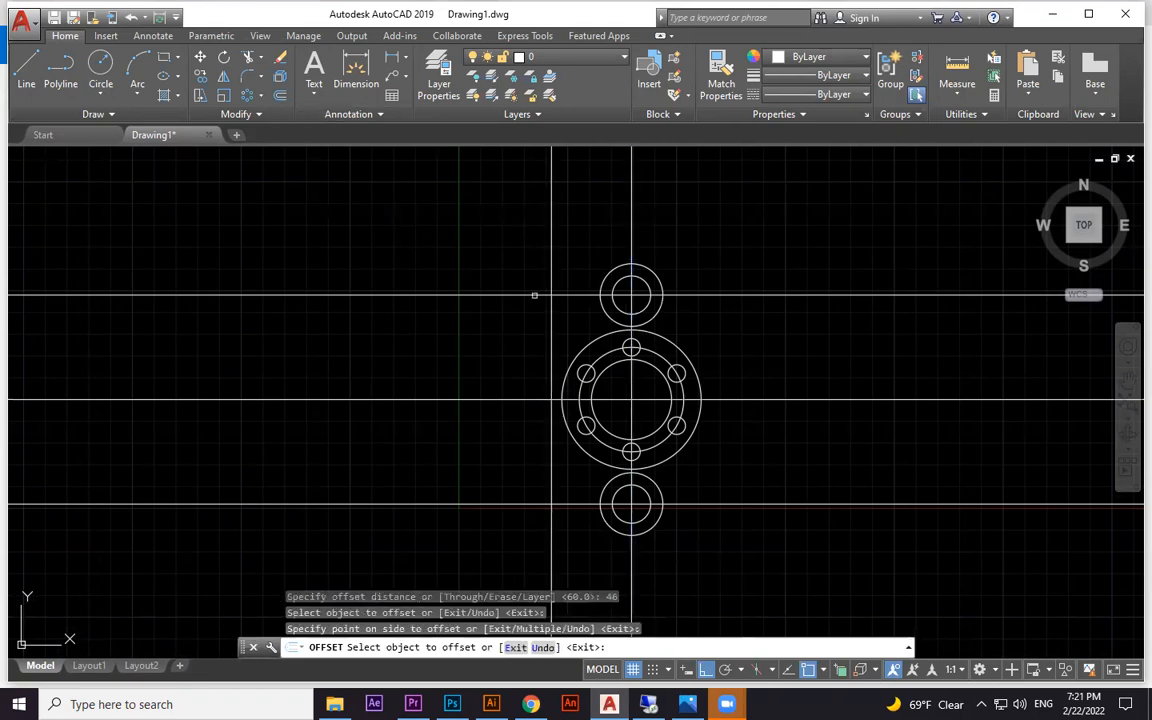
Check the reference image and draw a circle of radius 8 in AutoCAD where the left offset line crosses the middle horizontal line.
key("alt+Tab")
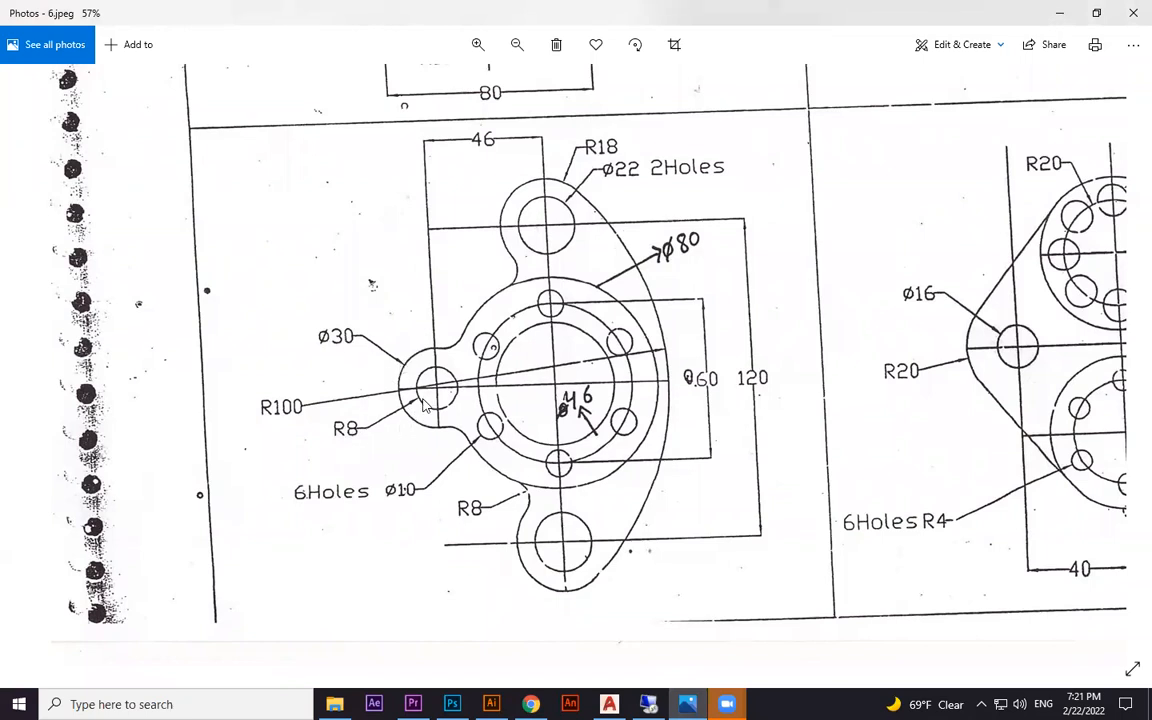
key("alt+Tab")
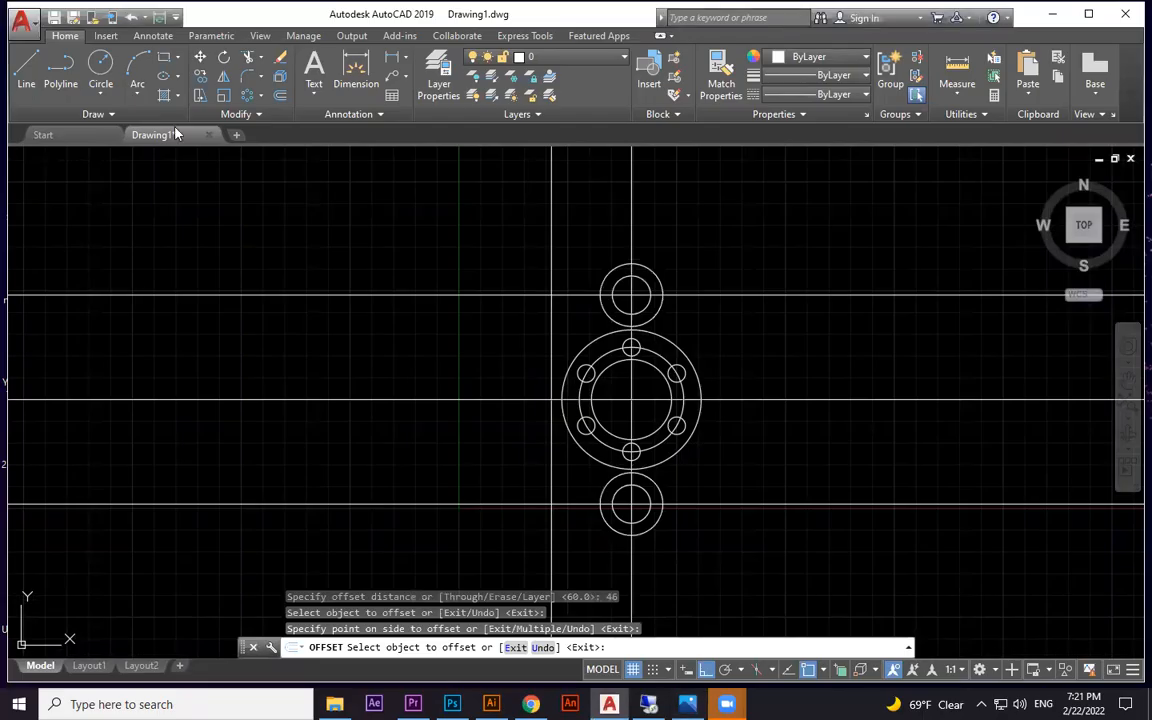
left_click(100, 68)
left_click(551, 399)
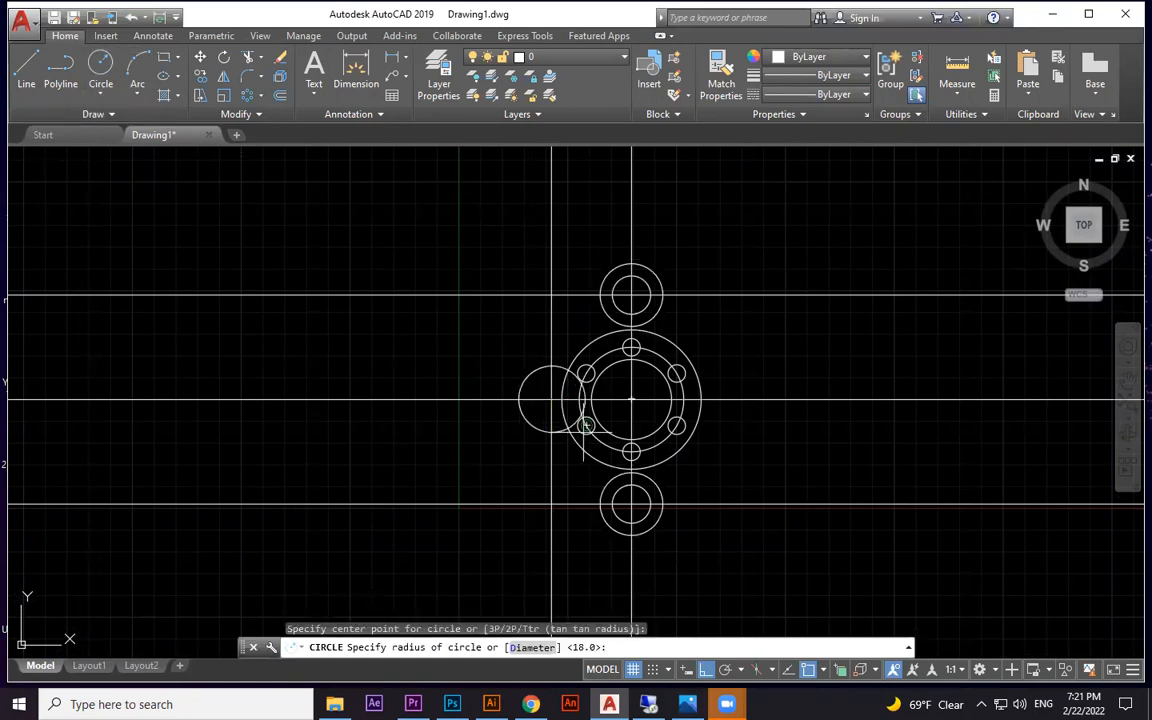
type("8")
key("Return")
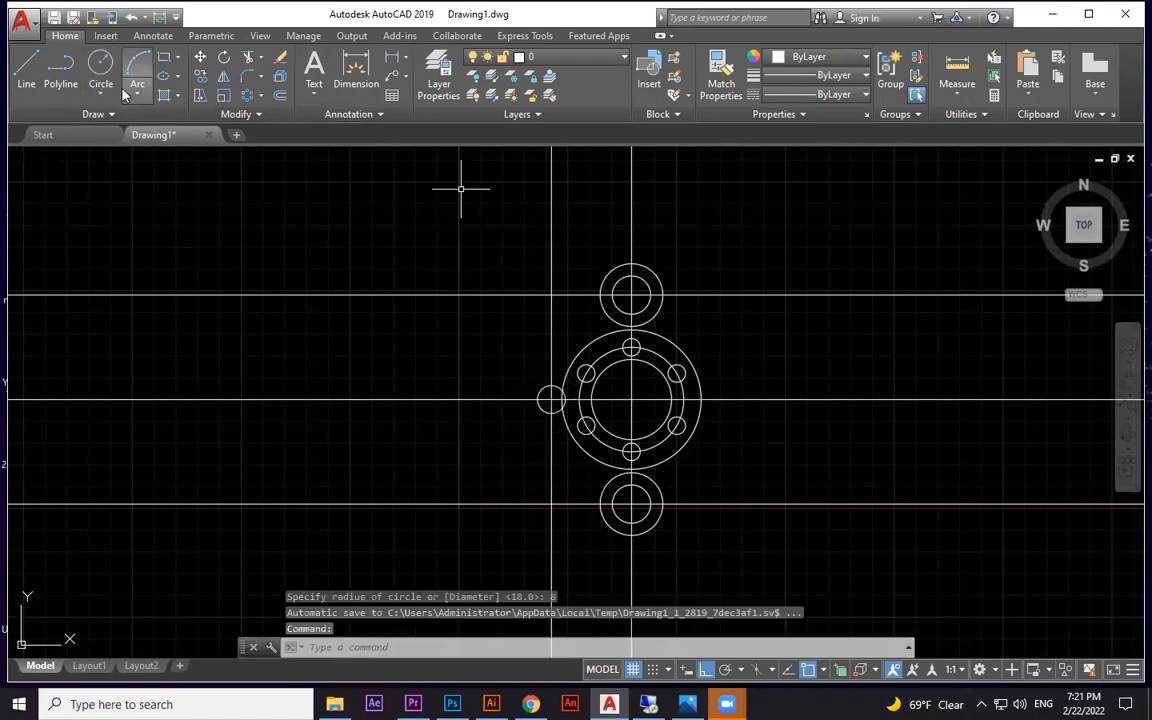
Draw a circle of diameter 30 concentric with the radius 8 circle on the left offset line.
left_click(100, 88)
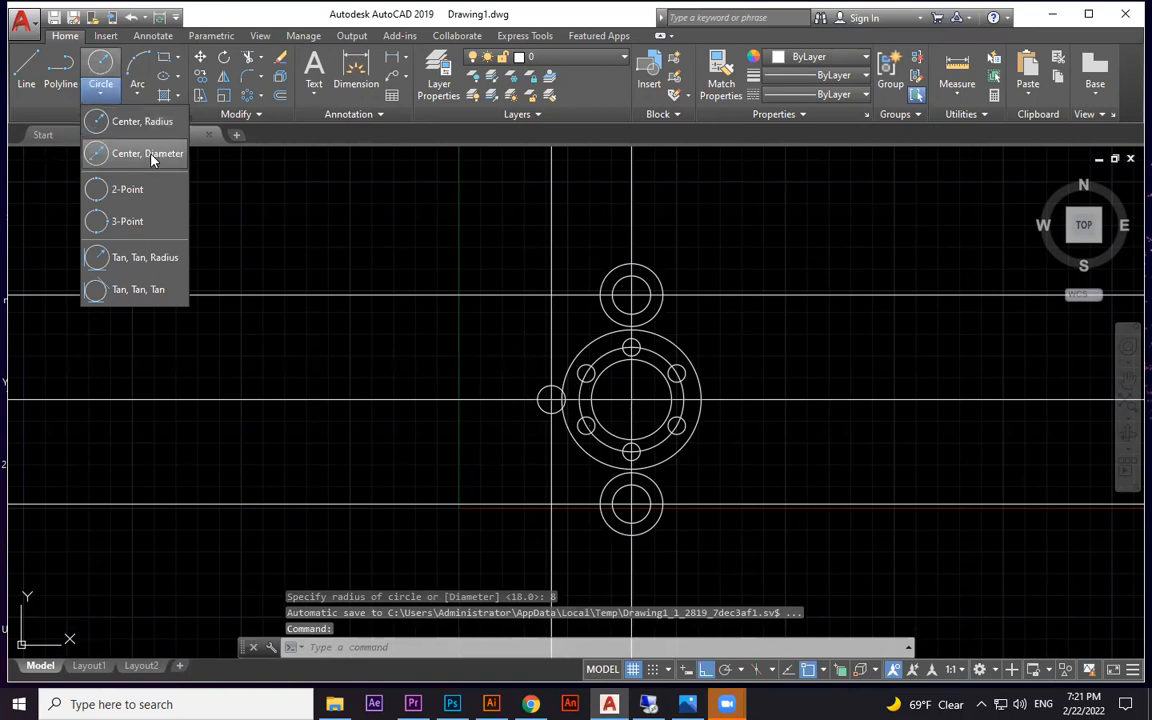
left_click(145, 153)
scroll(461, 408, "up", 2)
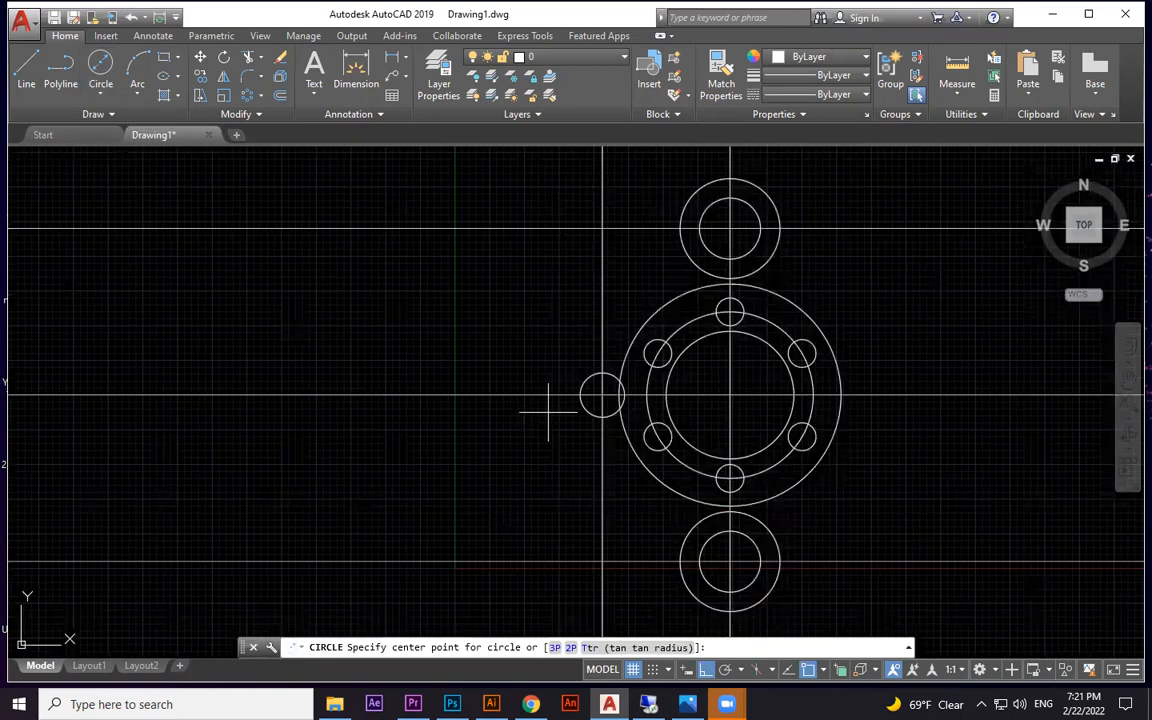
left_click(602, 396)
type("30")
key("Return")
scroll(640, 415, "up", 2)
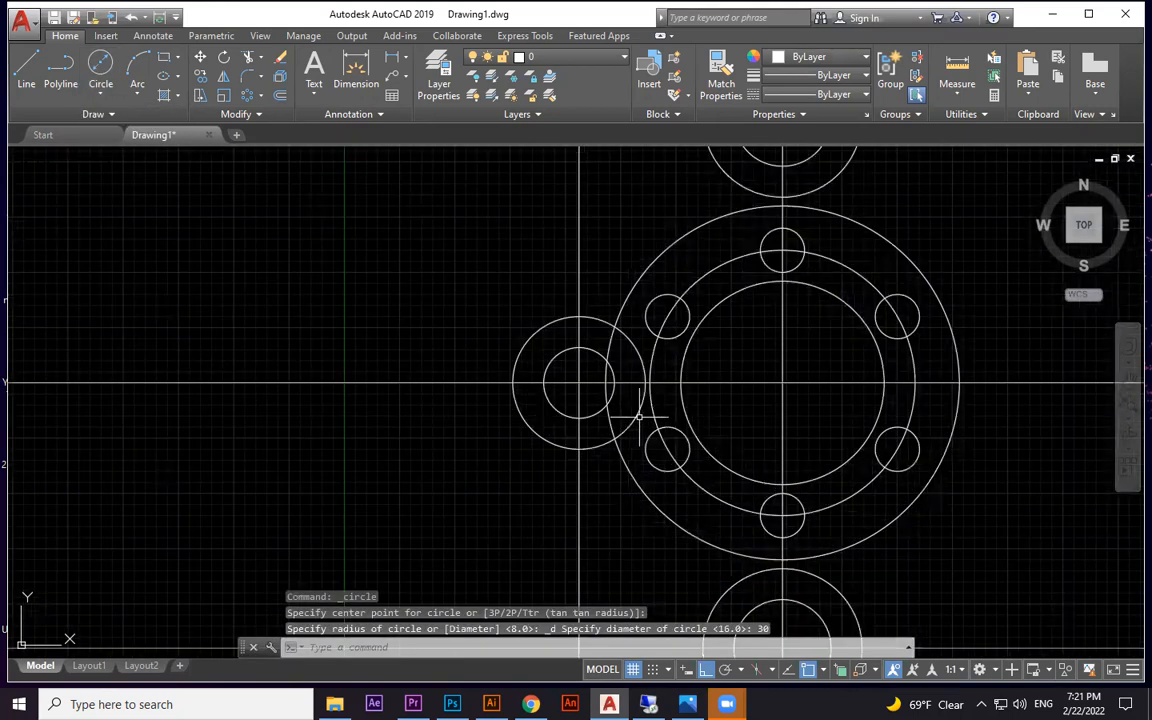
scroll(675, 257, "down", 2)
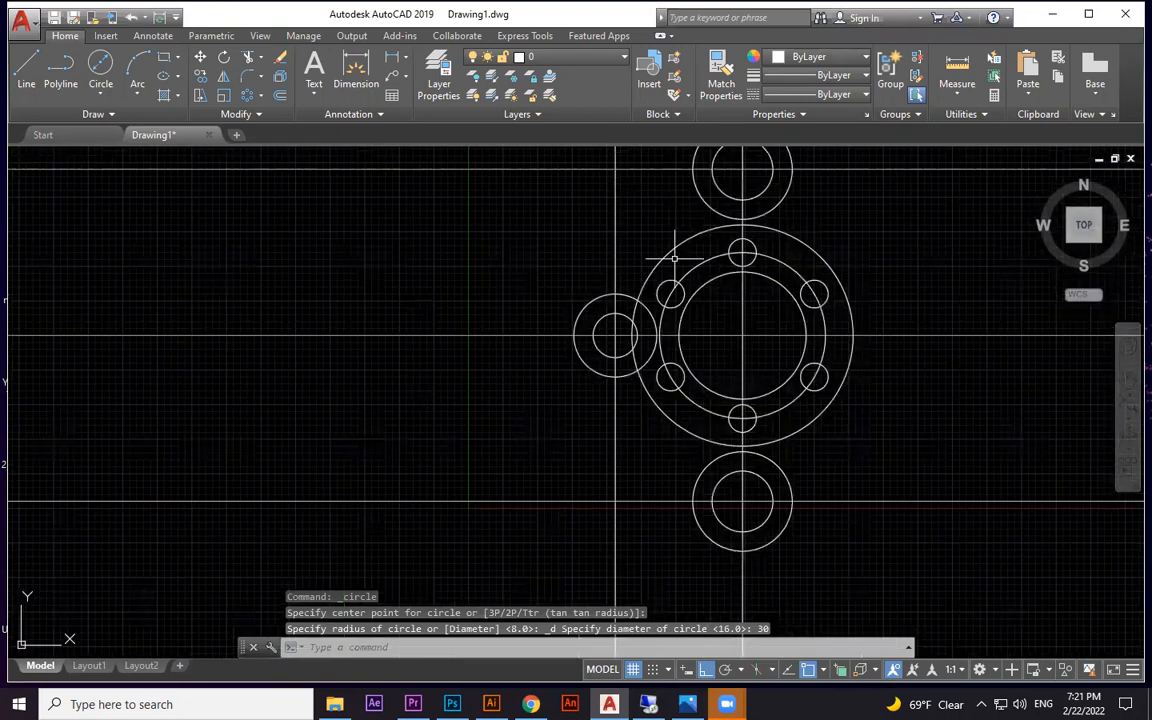
Check the reference image and try a large circle in AutoCAD, centered on the middle horizontal line and reaching the outer circle's right edge.
key("alt+Tab")
key("alt+Tab")
key("alt+Tab")
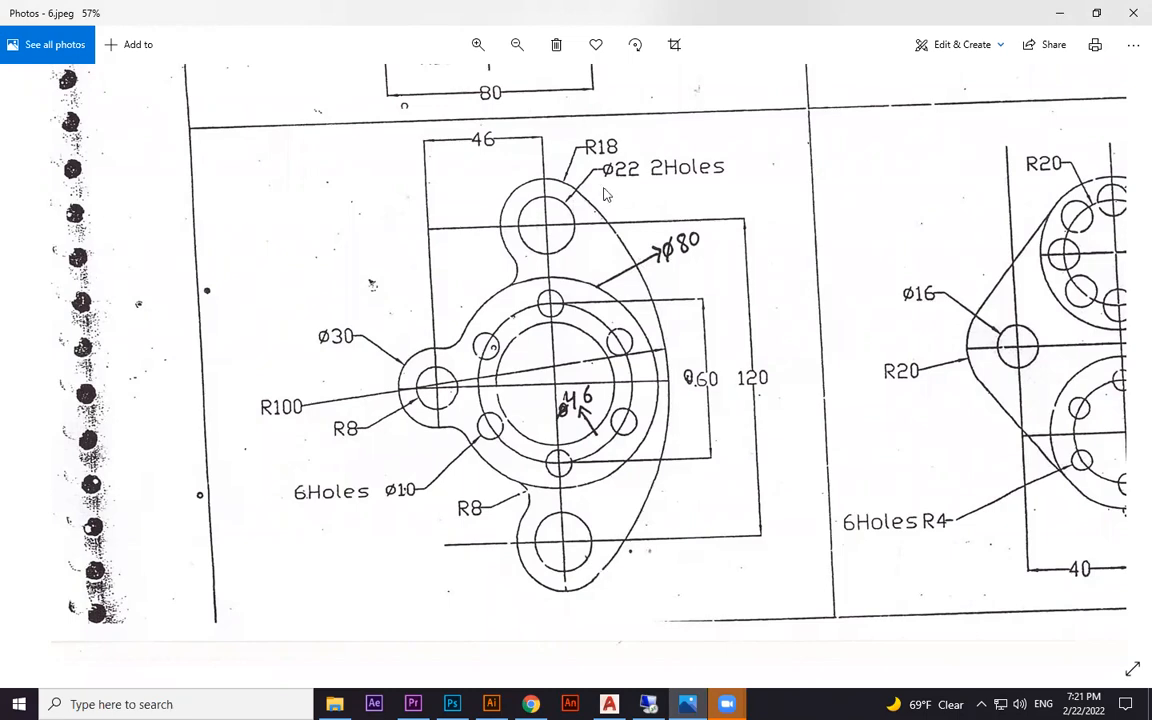
left_click(1065, 13)
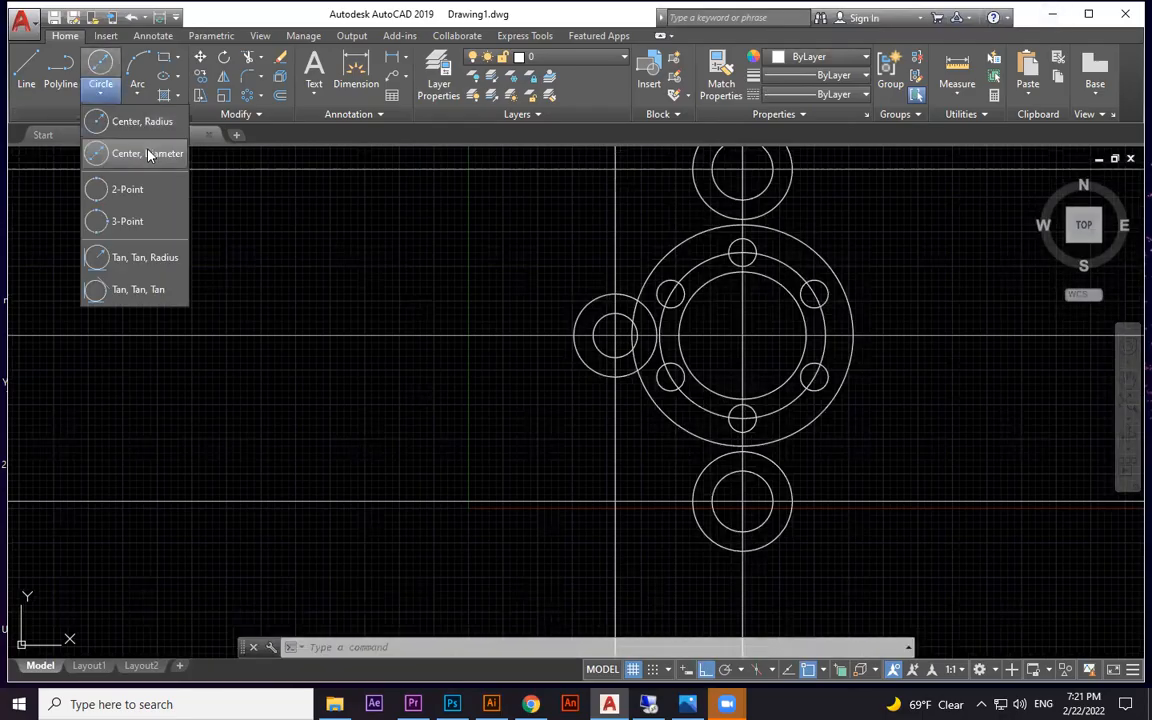
left_click(131, 110)
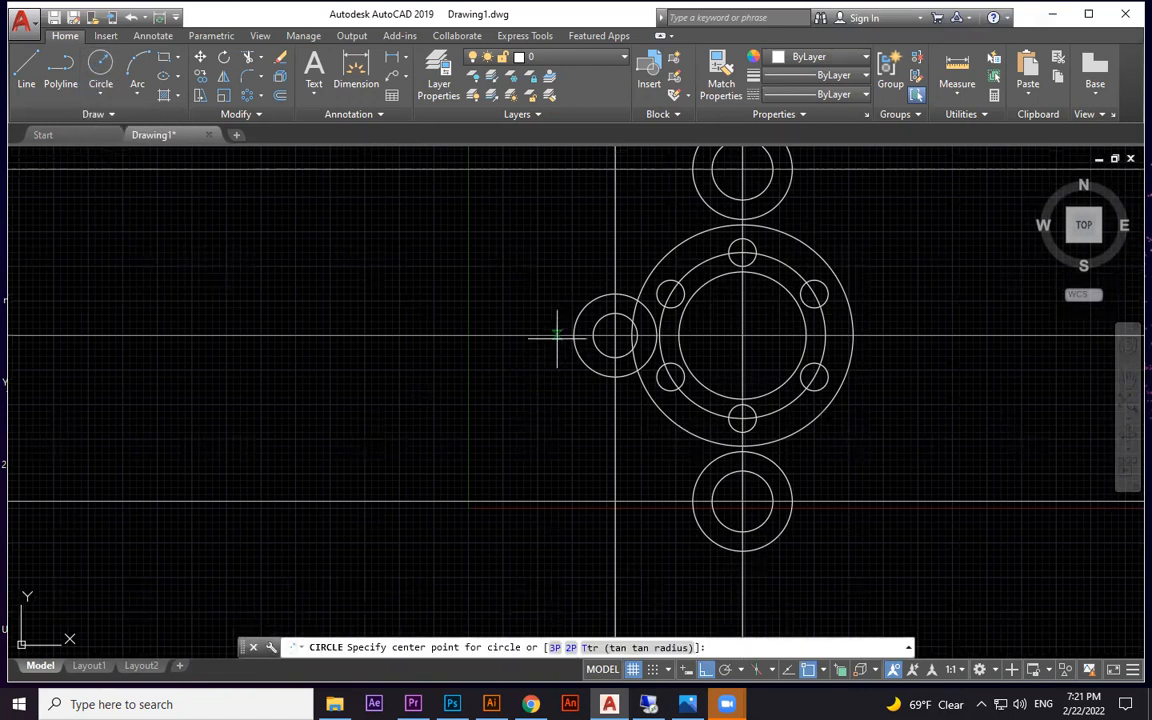
left_click(557, 335)
left_click(851, 343)
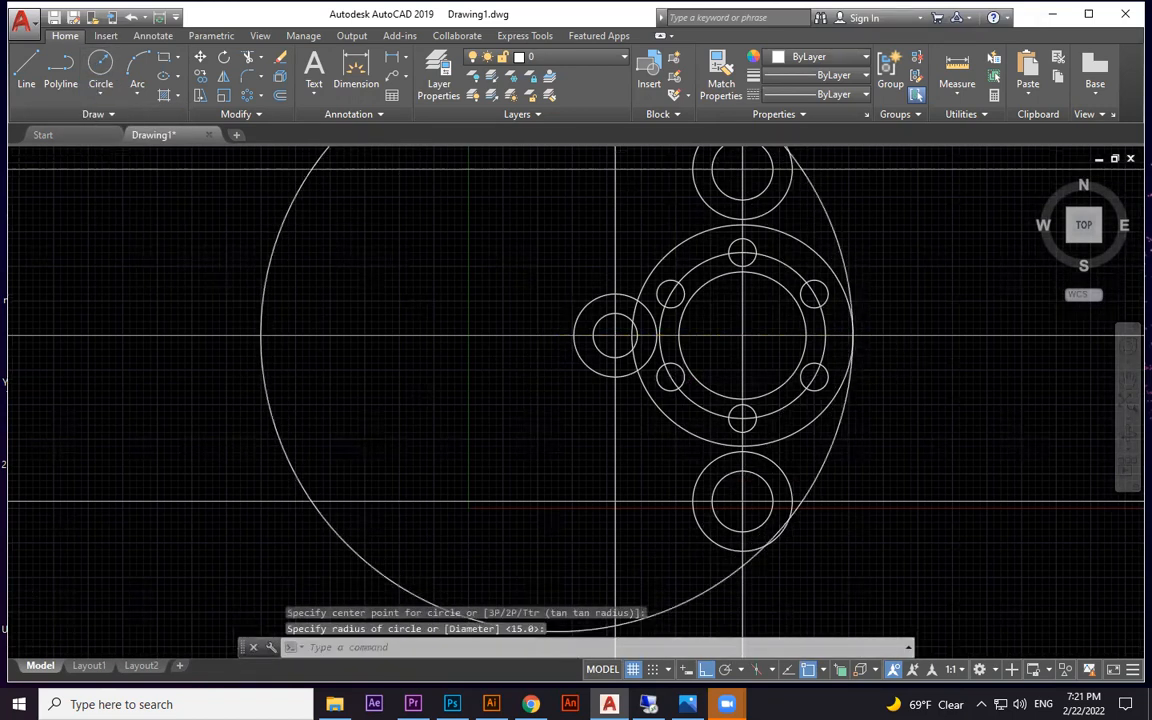
Shift the large circle's center to the right along the horizontal line and delete the circle.
scroll(895, 350, "down", 2)
left_click(758, 207)
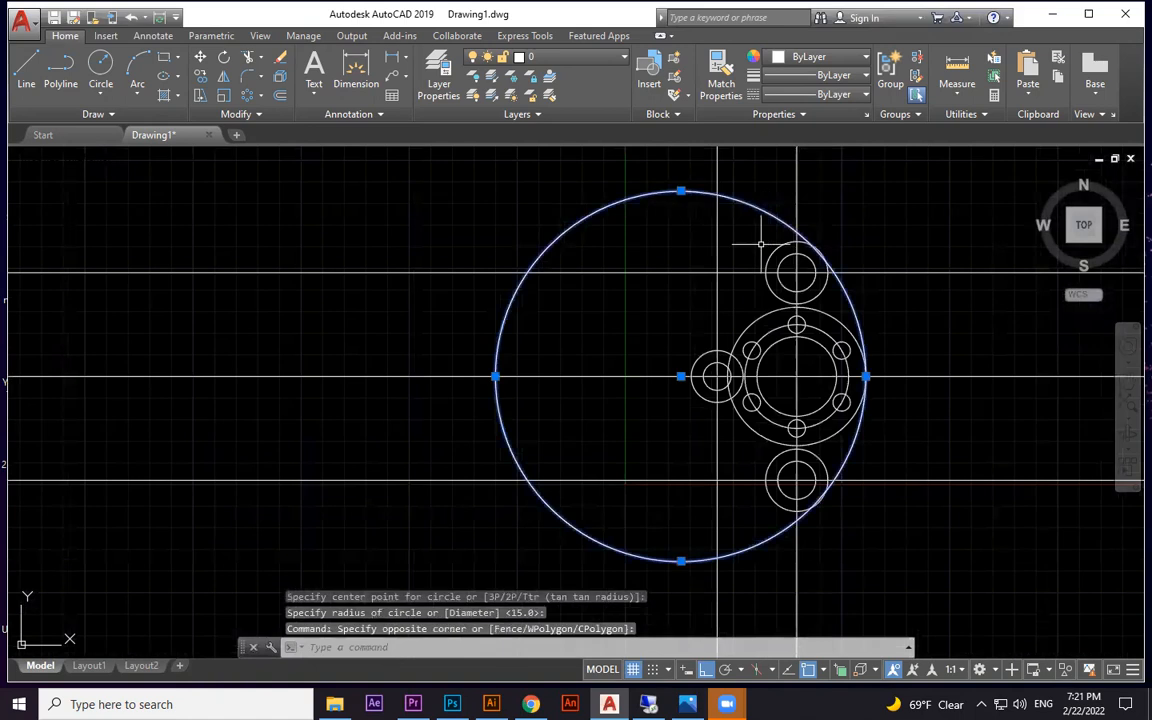
left_click(681, 376)
scroll(686, 380, "up", 3)
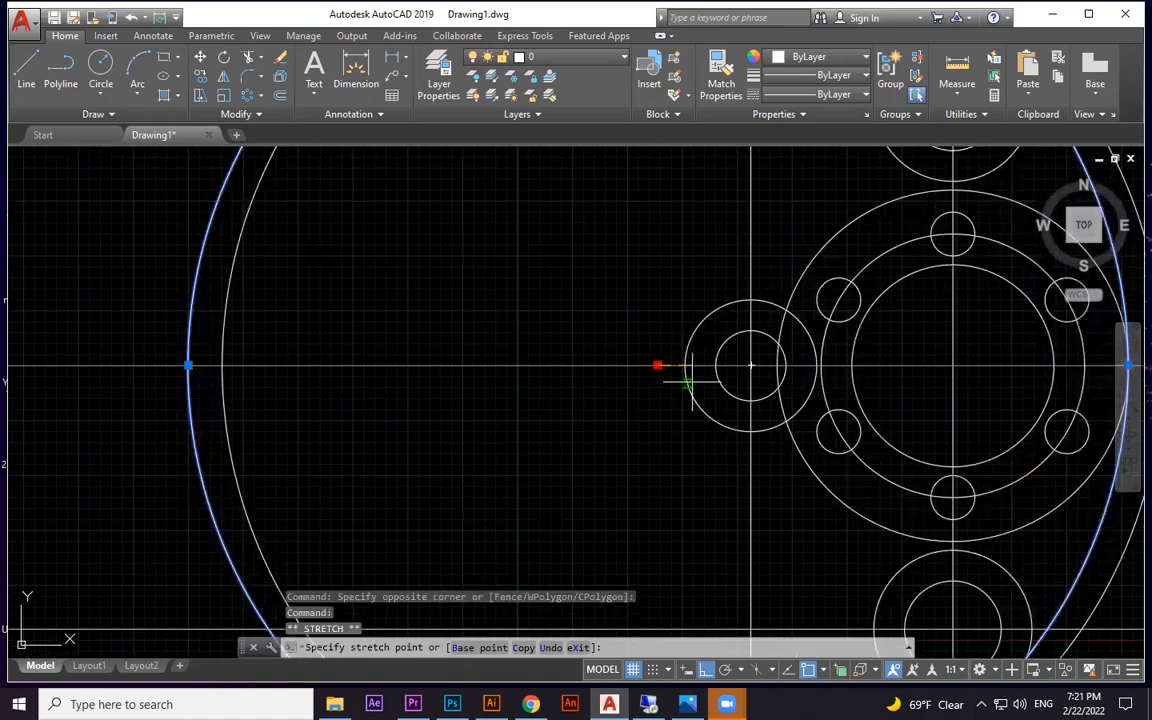
left_click(688, 366)
scroll(735, 385, "down", 2)
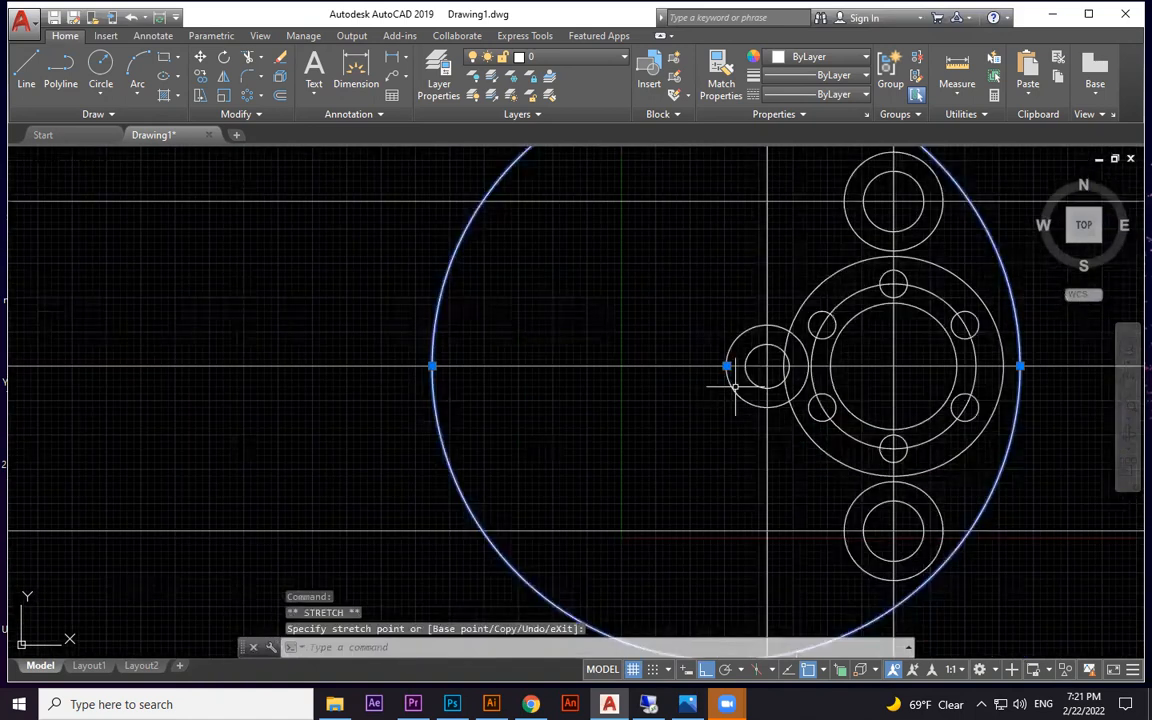
key("Delete")
scroll(900, 260, "down", 2)
middle_click_drag(935, 290, 677, 346)
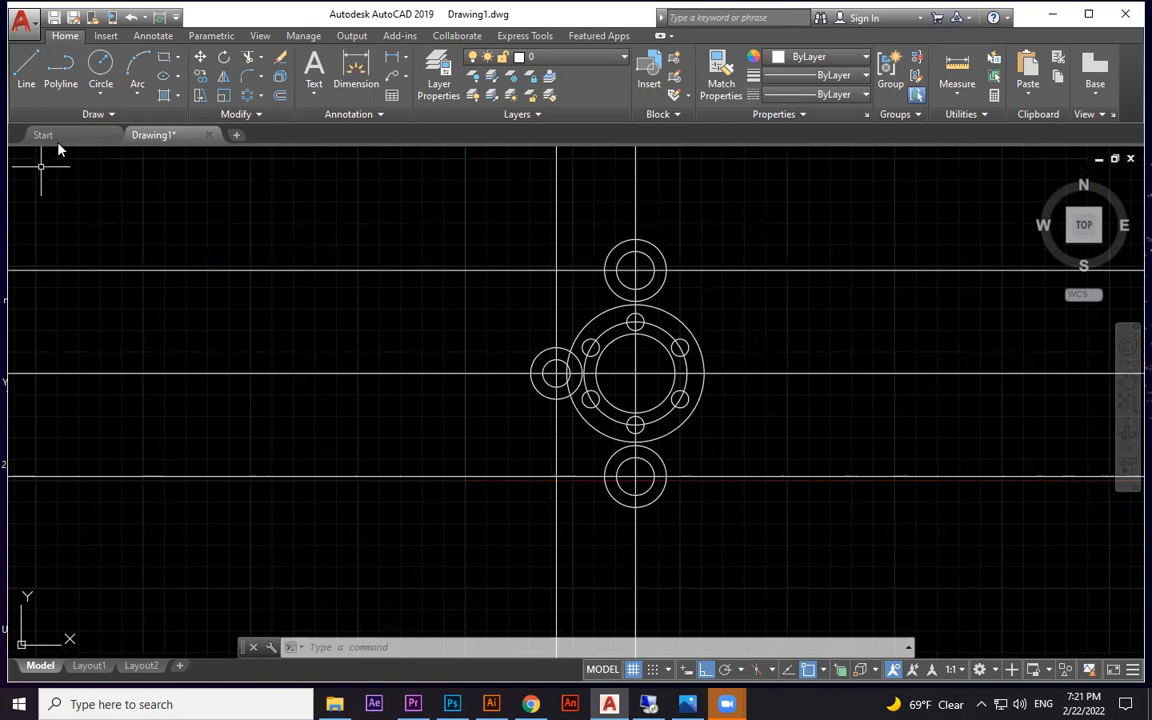
left_click(102, 94)
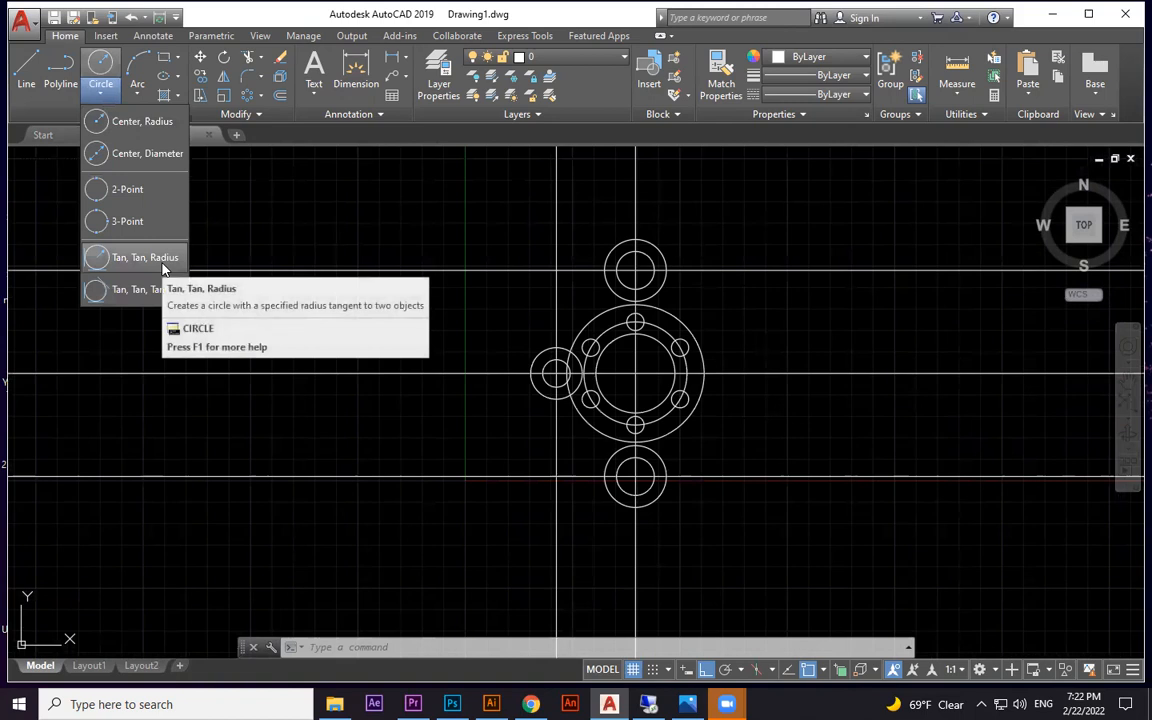
scroll(691, 266, "up", 2)
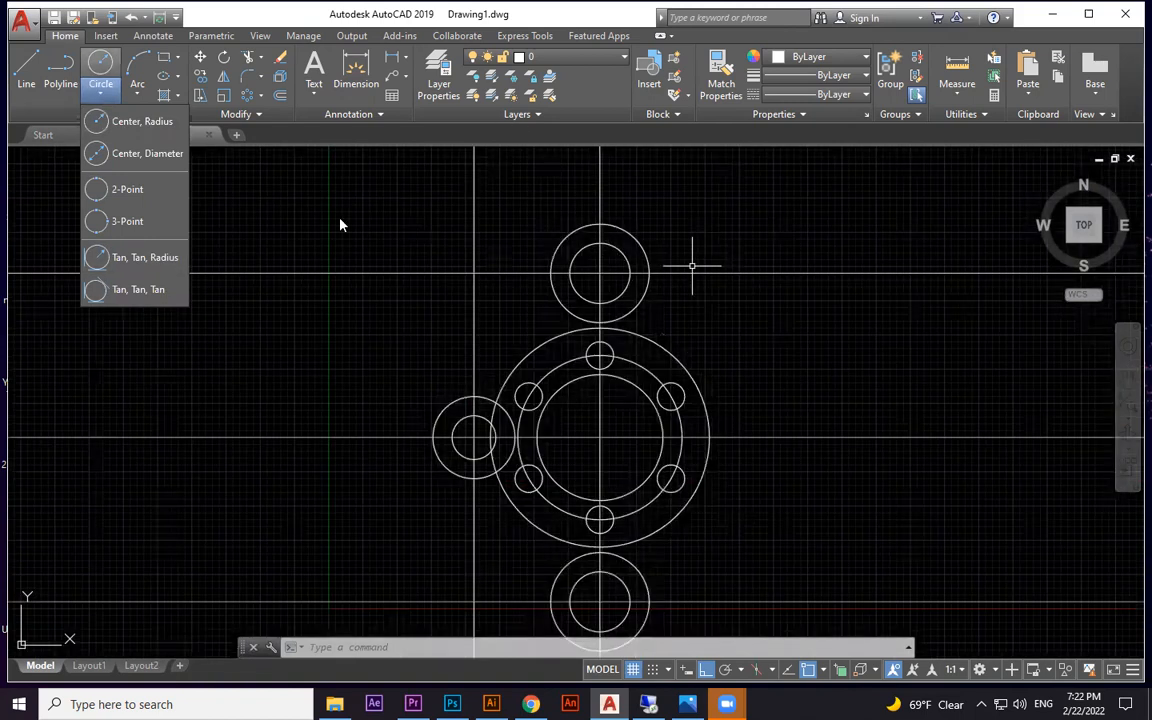
scroll(691, 266, "up", 2)
type("l")
key("Return")
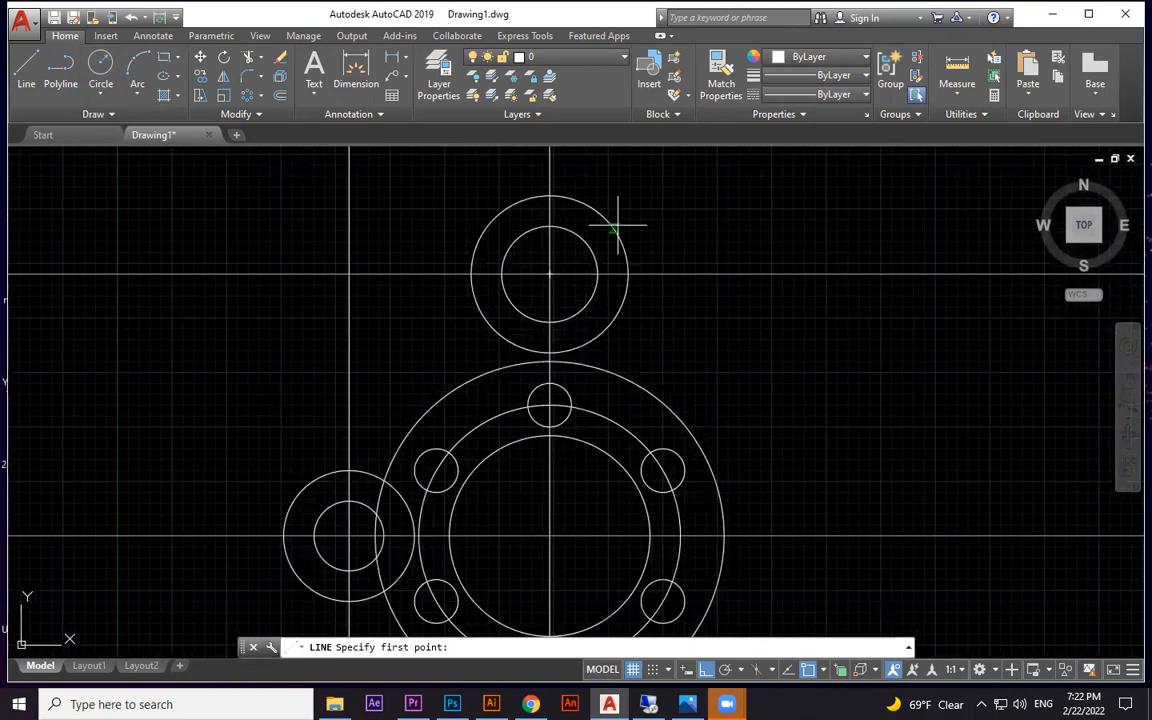
scroll(676, 327, "down", 2)
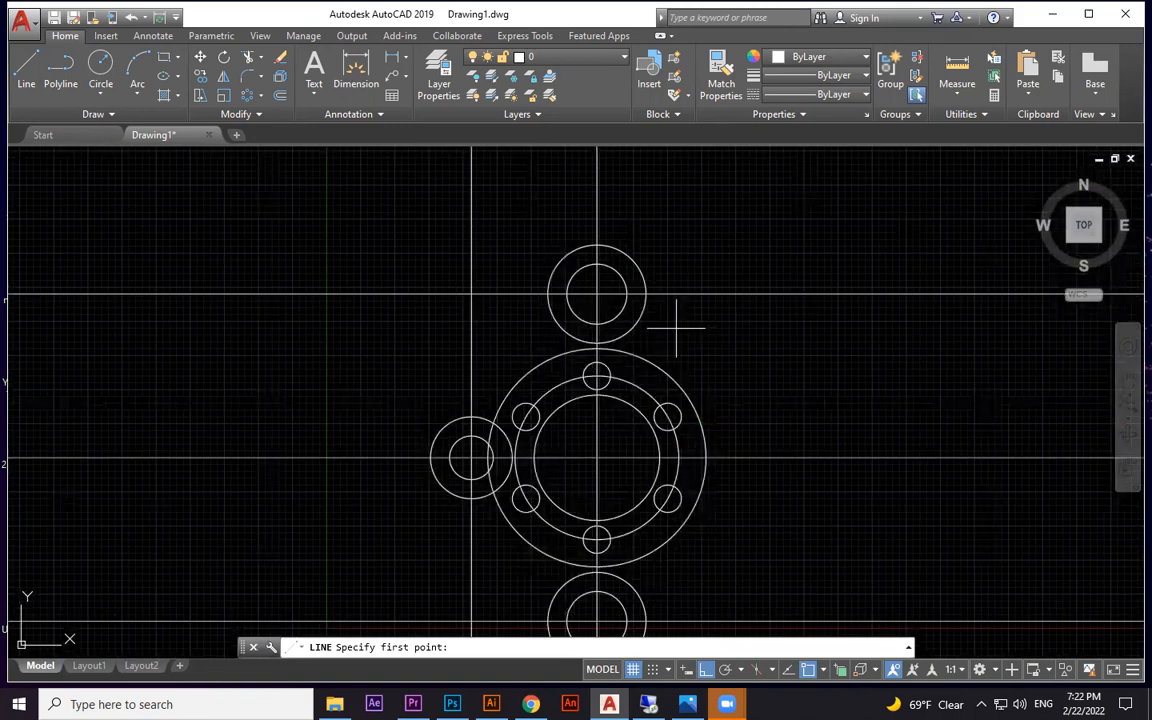
middle_click_drag(676, 327, 651, 323)
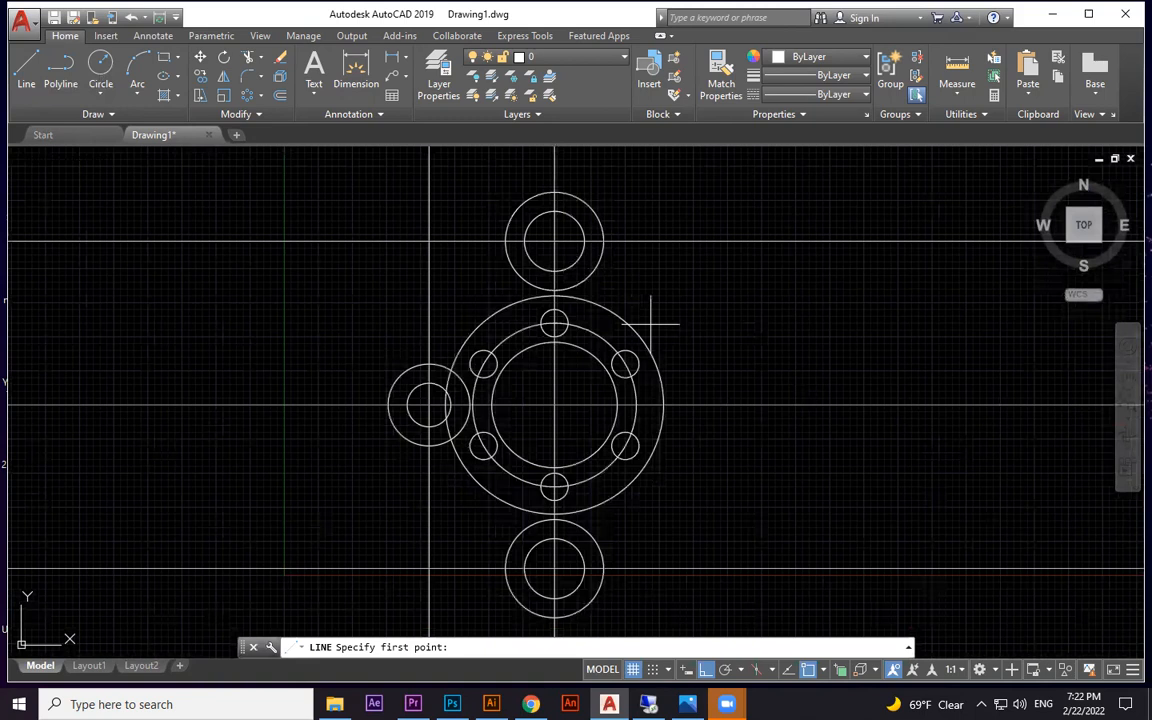
mouse_move(604, 428)
middle_mouse_down()
mouse_move(594, 457)
mouse_move(564, 449)
middle_mouse_up()
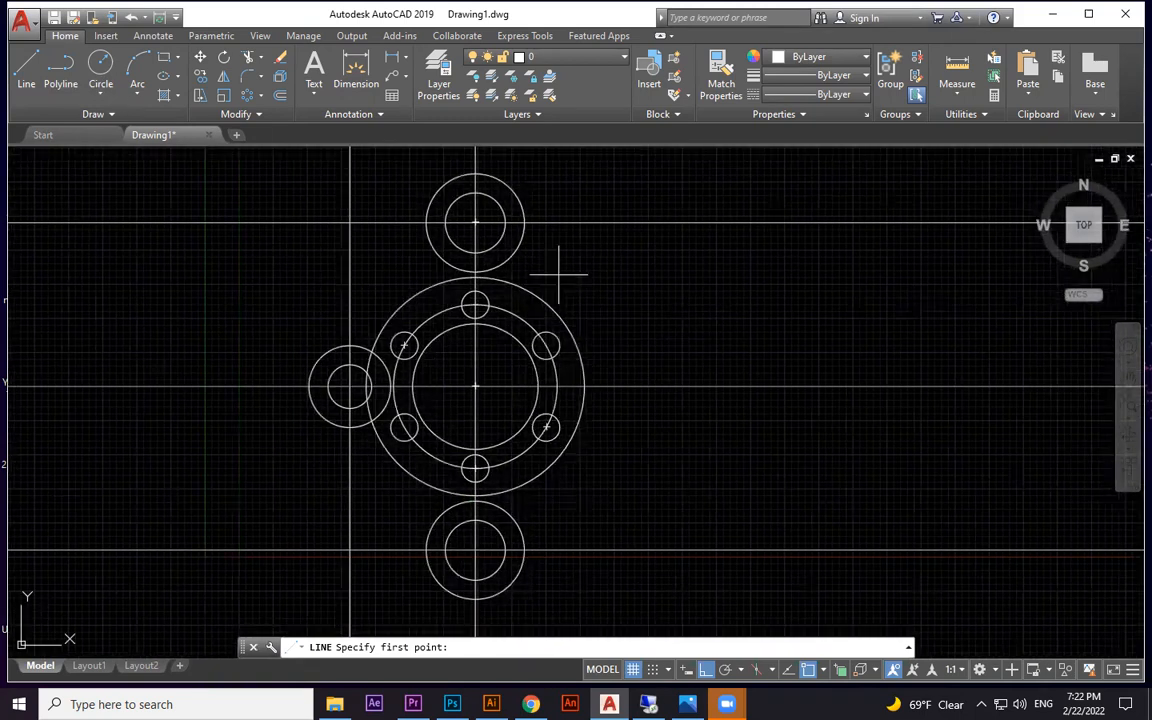
Check the reference image and draw a radius 100 circle in AutoCAD tangent to the outer circles of the upper and lower lugs.
left_click(100, 94)
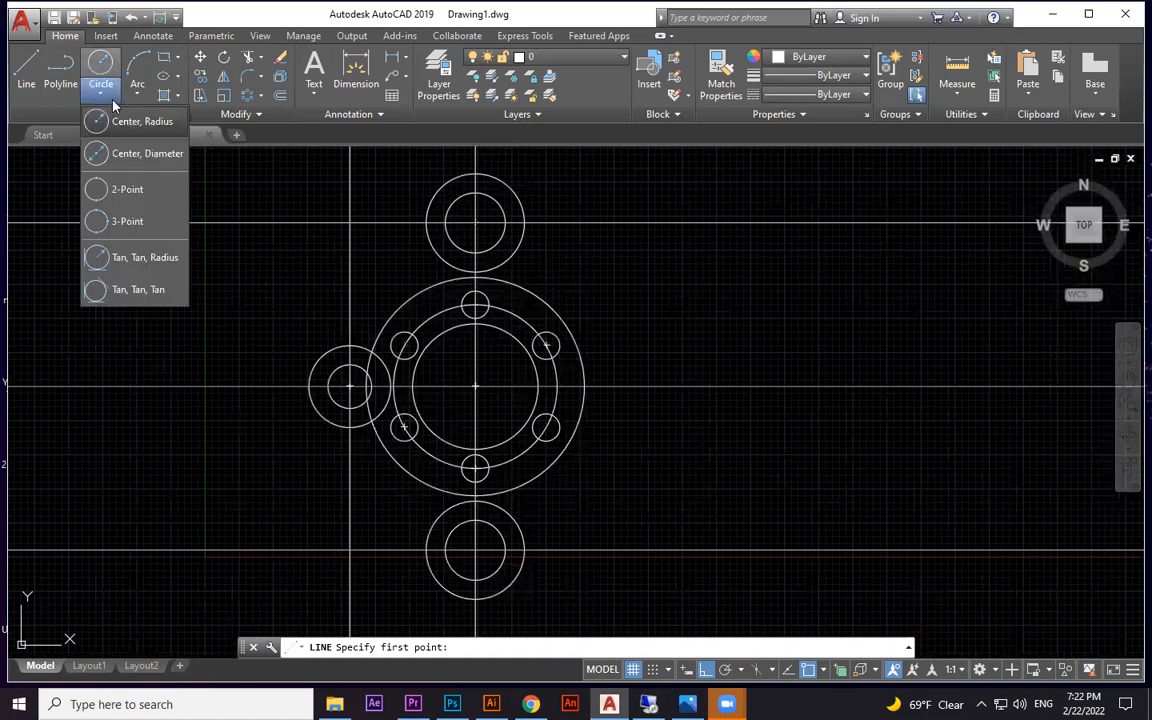
left_click(142, 258)
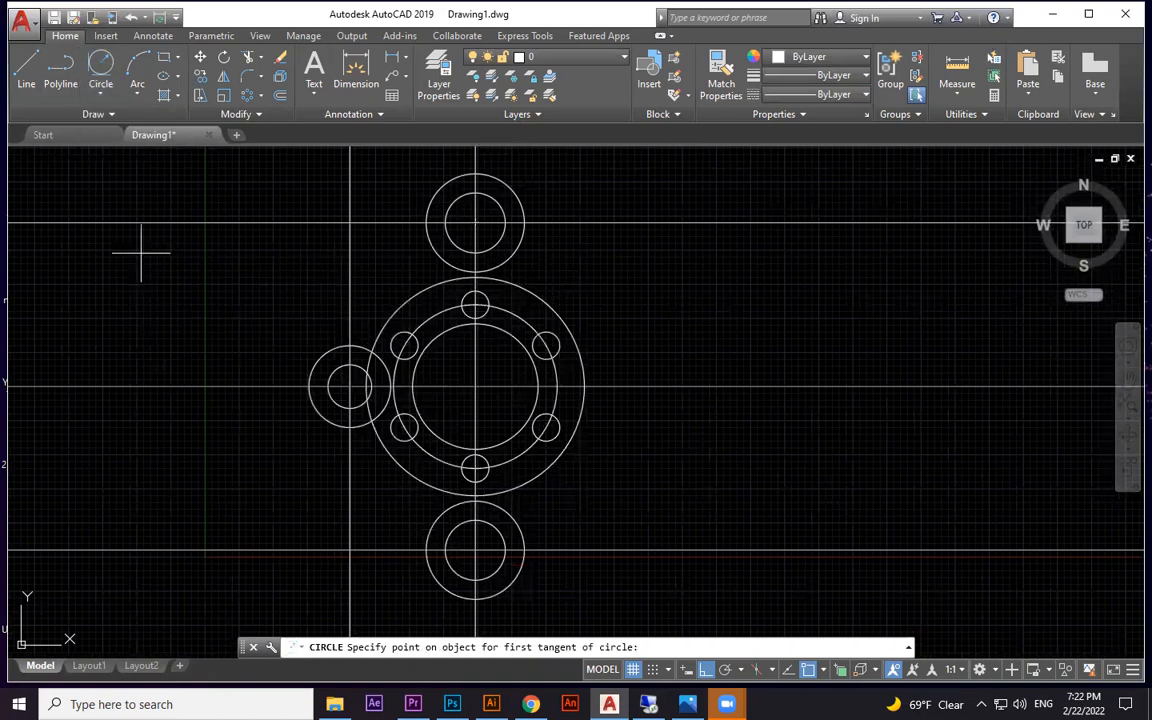
left_click(88, 85)
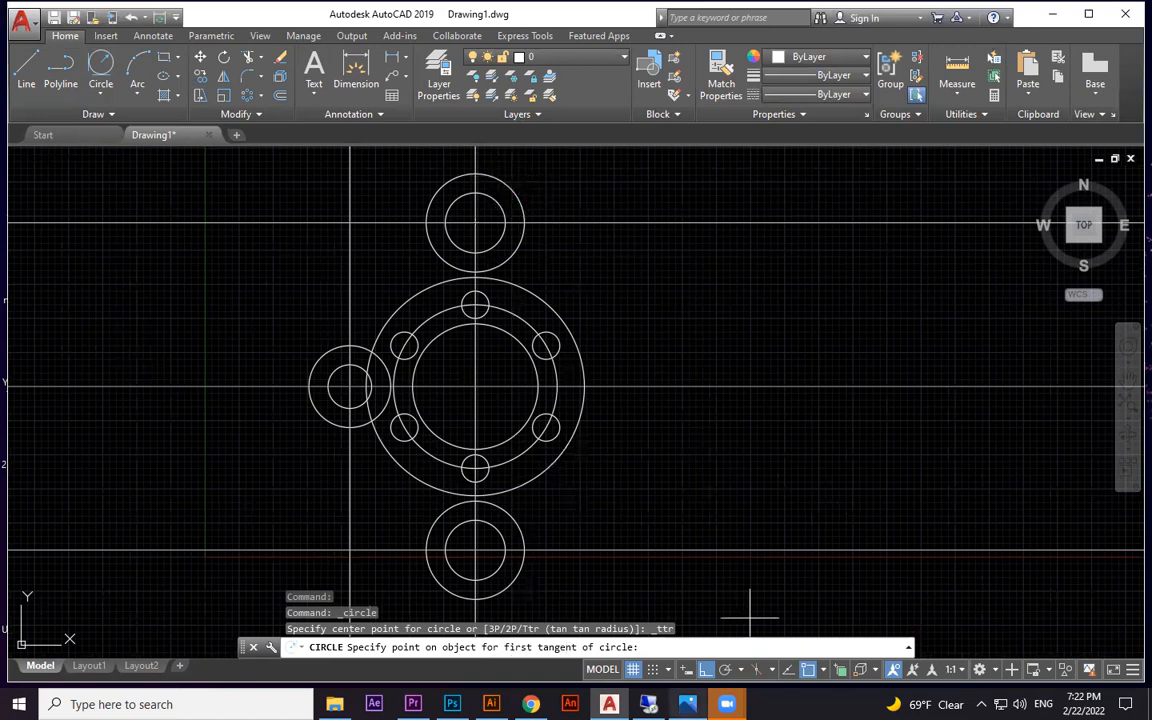
key("alt+Tab")
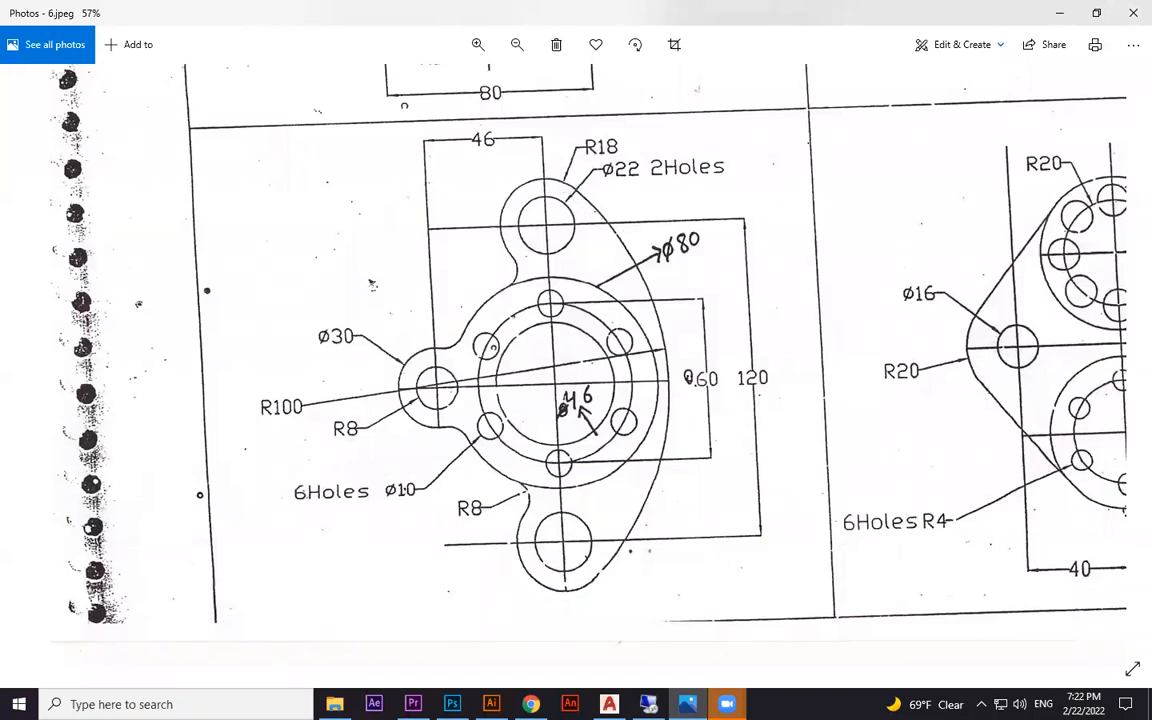
key("alt+Tab")
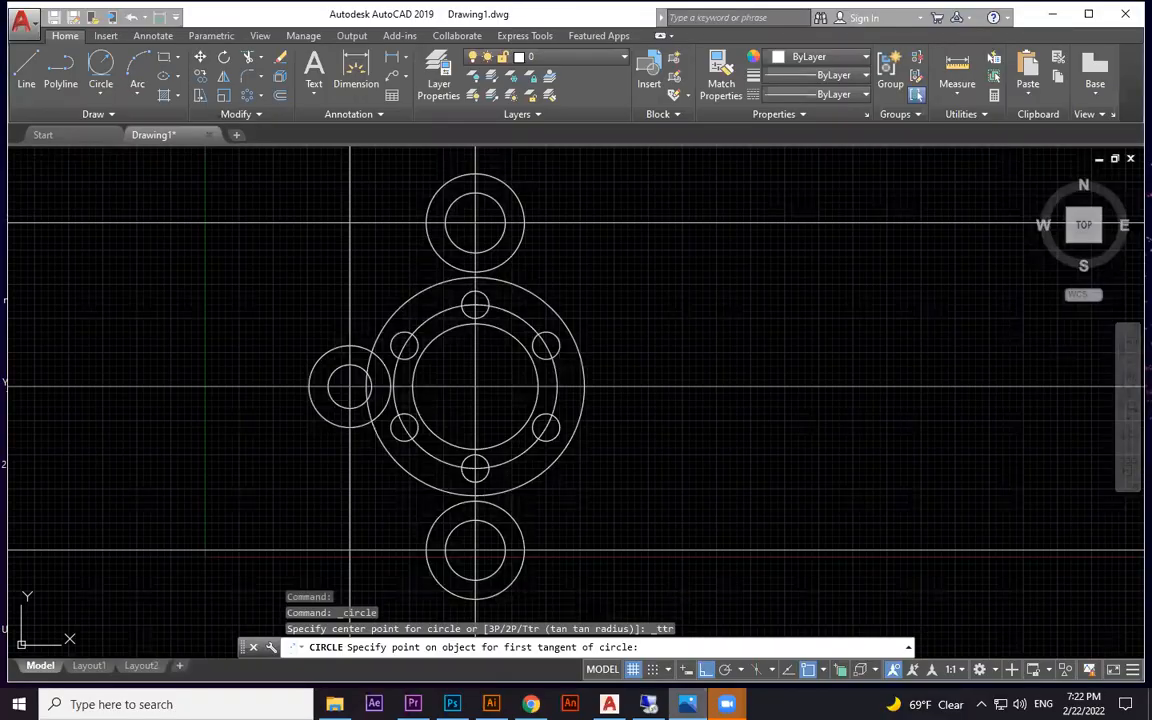
left_click(492, 577)
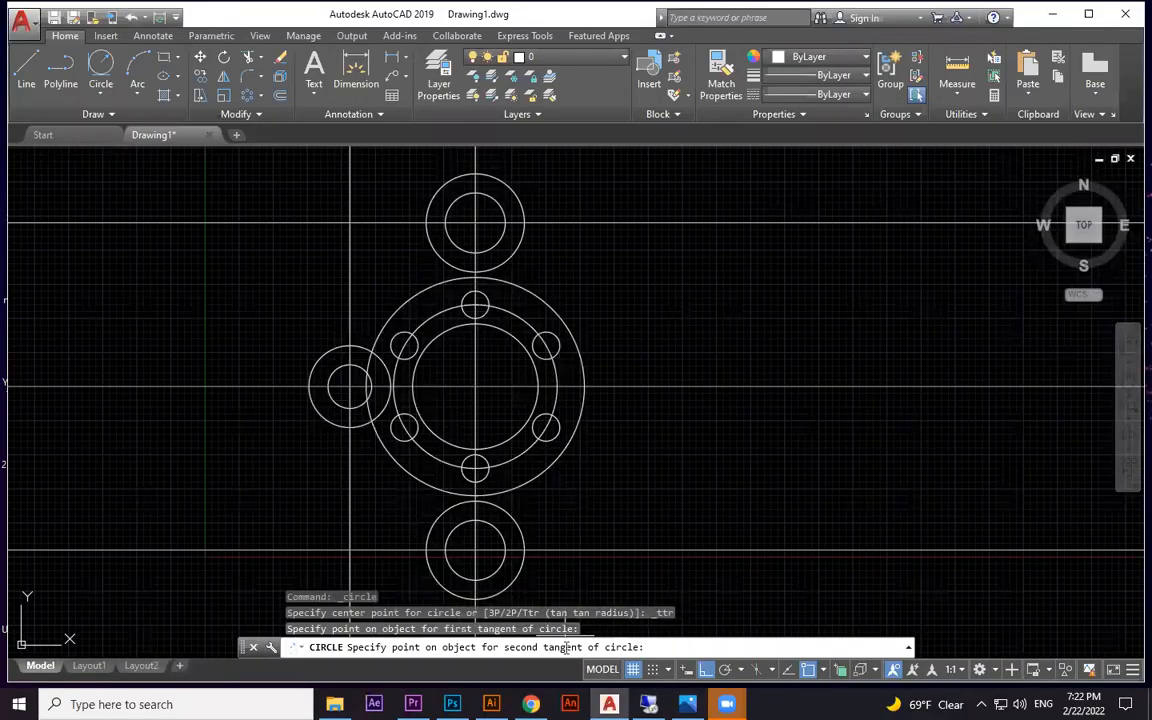
middle_click_drag(616, 587, 620, 531)
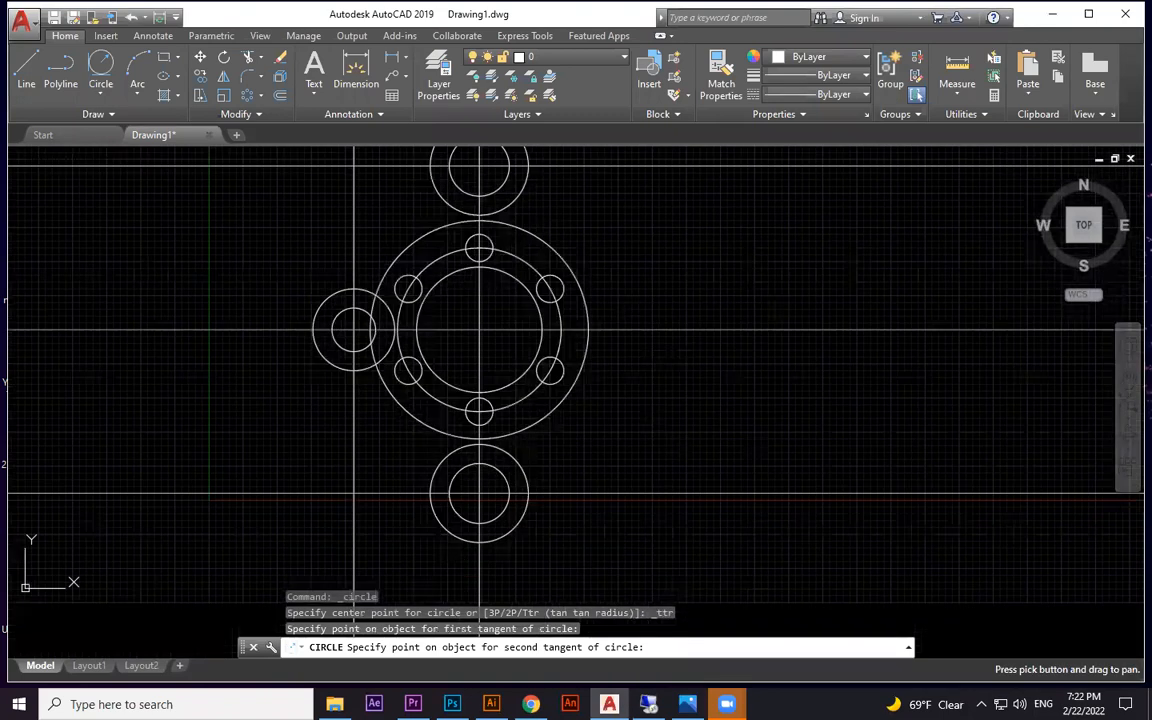
left_click(512, 532)
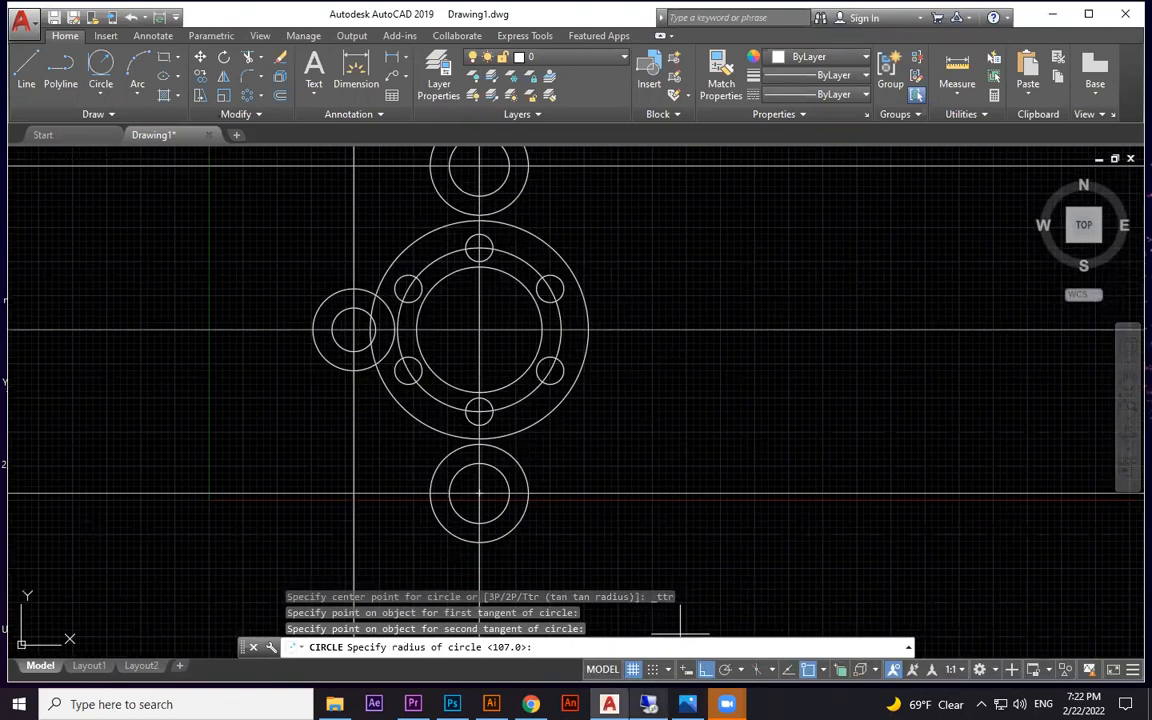
key("alt+Tab")
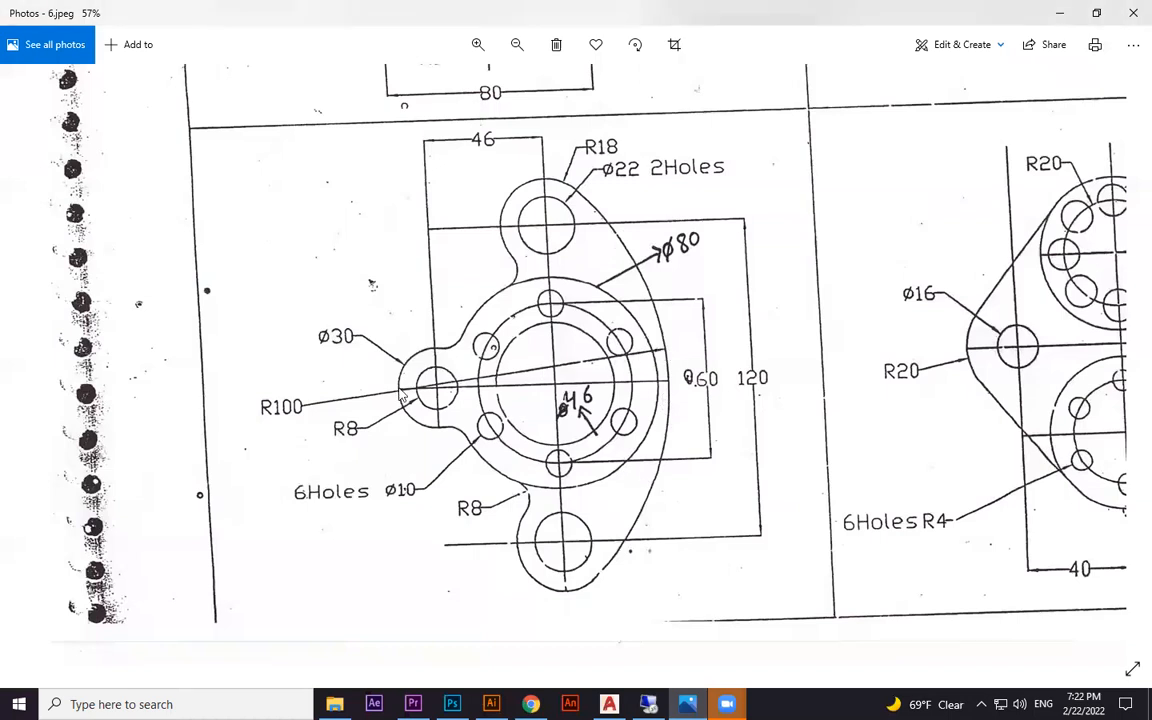
key("alt+Tab")
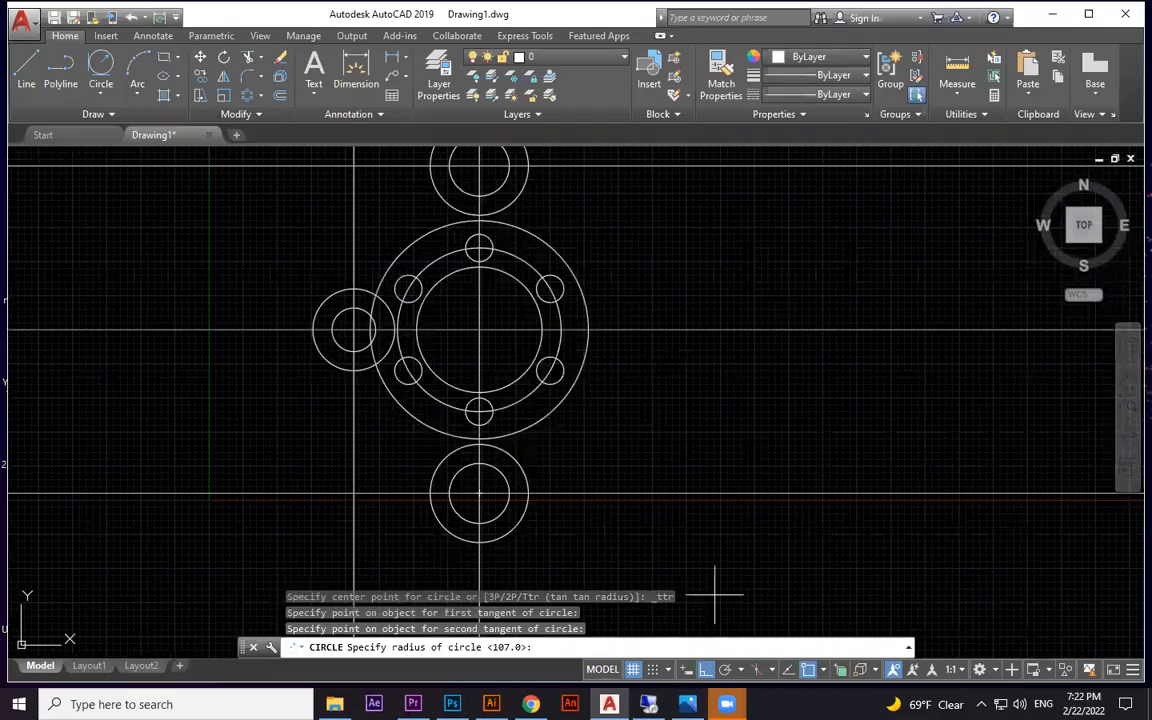
key("Return")
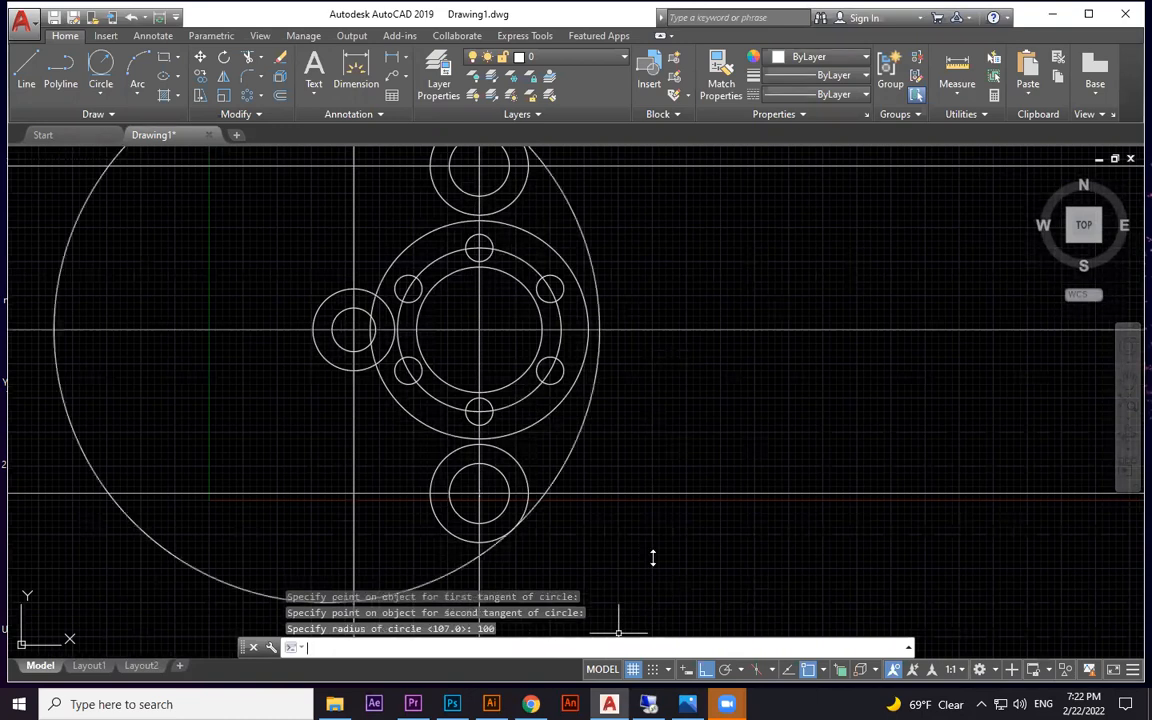
Inspect the large circle's contact with both lugs and remove the circle.
scroll(689, 463, "down", 2)
scroll(591, 256, "up", 3)
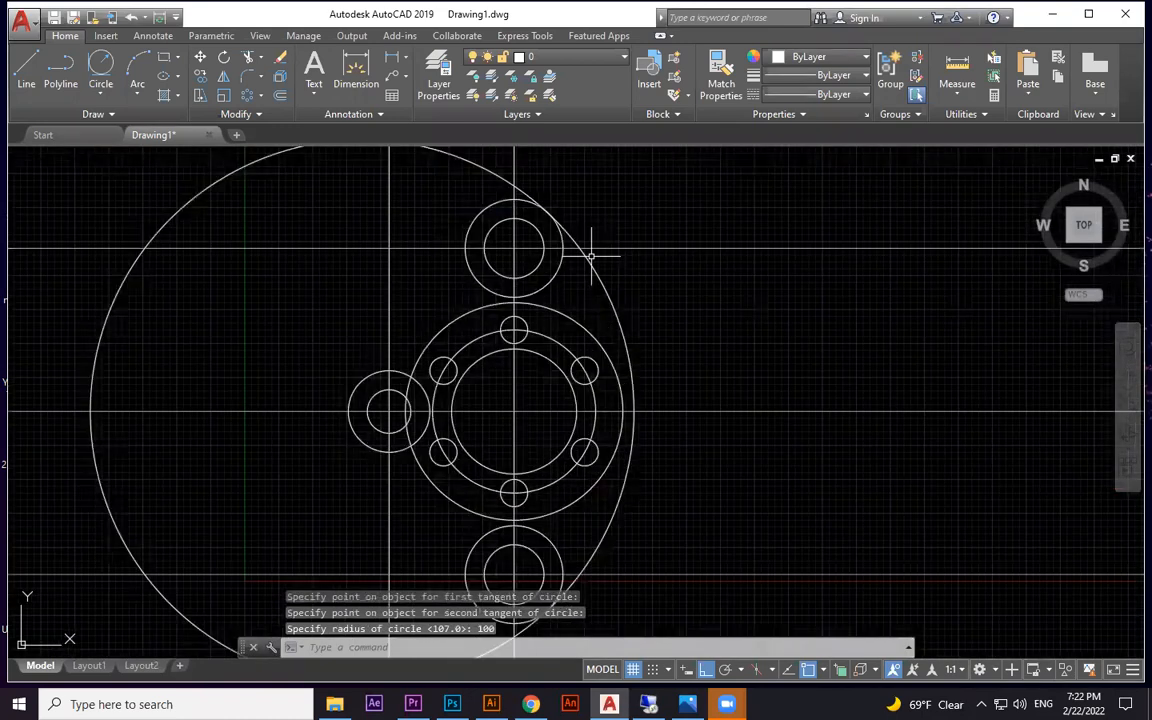
scroll(617, 397, "down", 2)
left_click(374, 226)
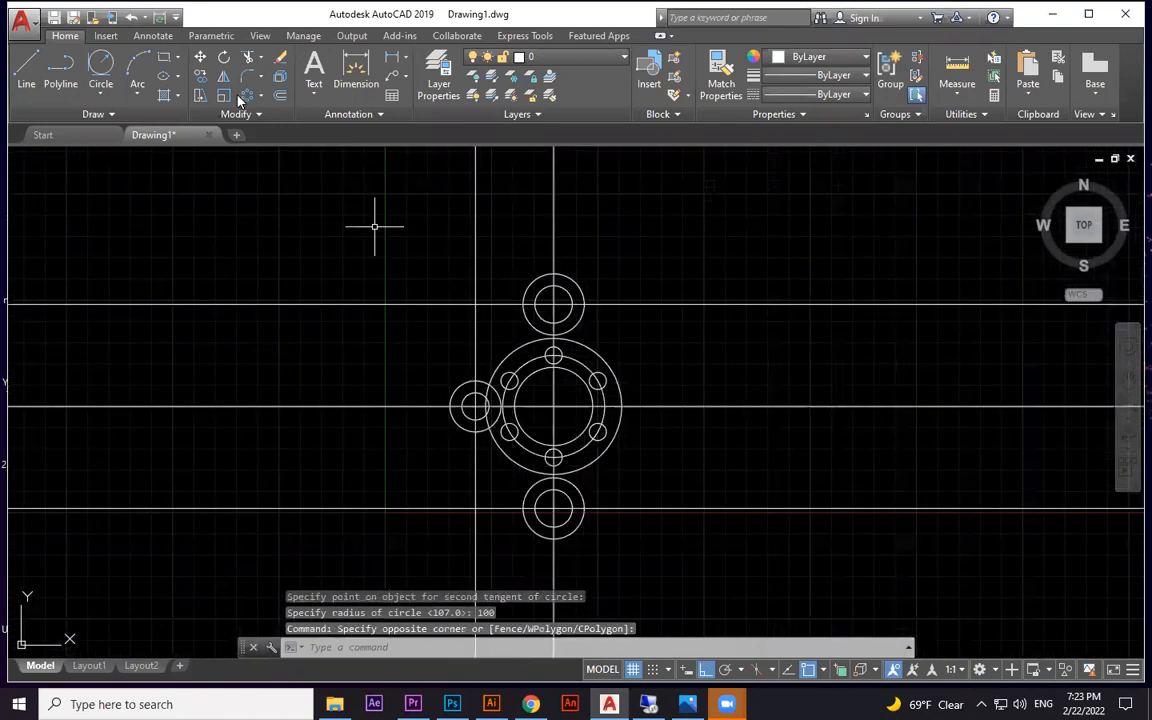
Redraw the outer edge circle with Tan, Tan, Radius, touching the upper and lower lugs' outer circles, with radius 100.
key("Escape")
left_click(101, 97)
left_click(122, 255)
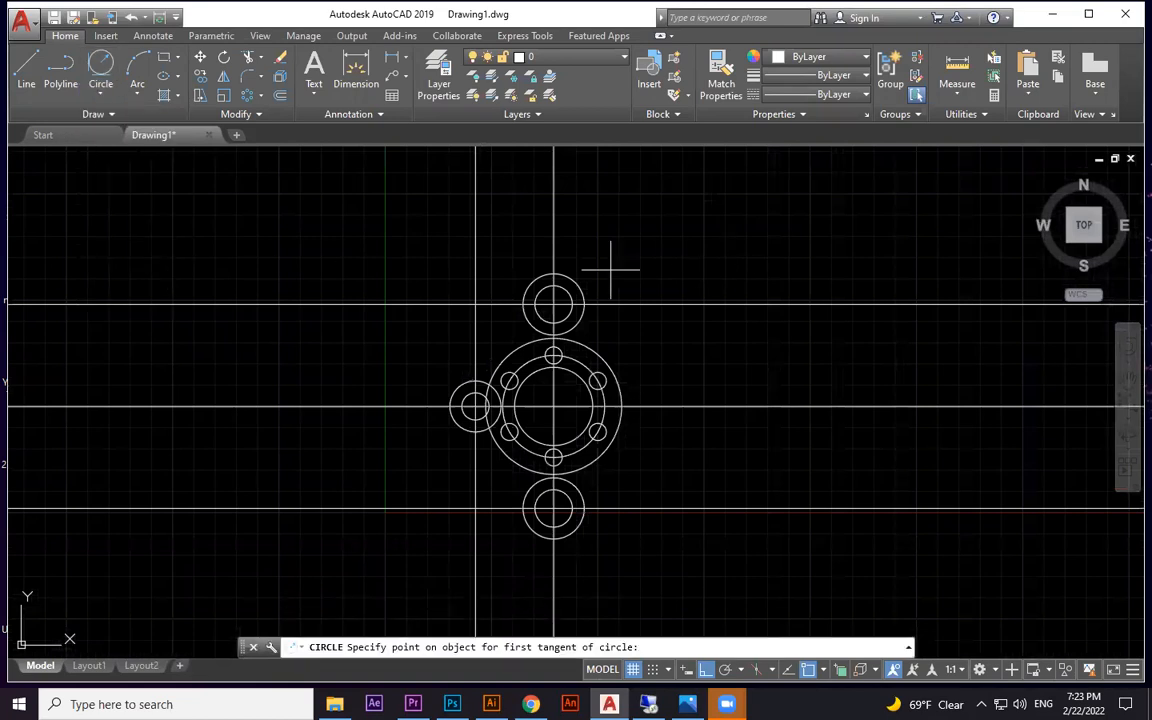
left_click(578, 276)
left_click(576, 537)
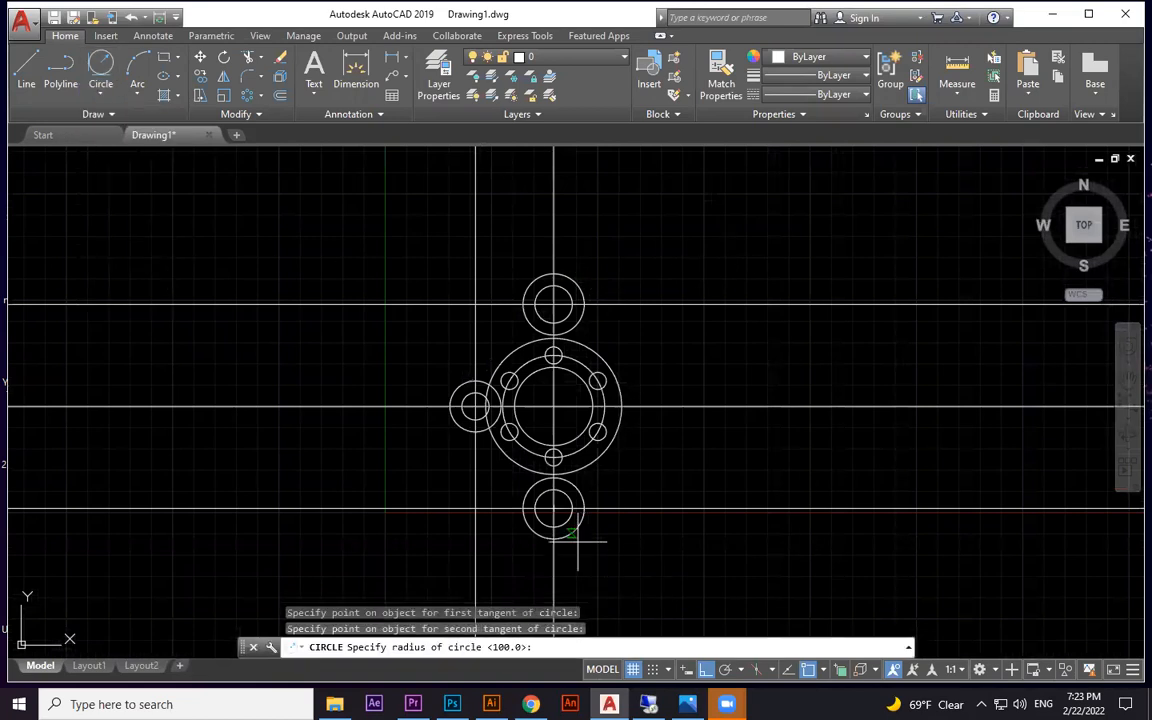
type("100")
key("Return")
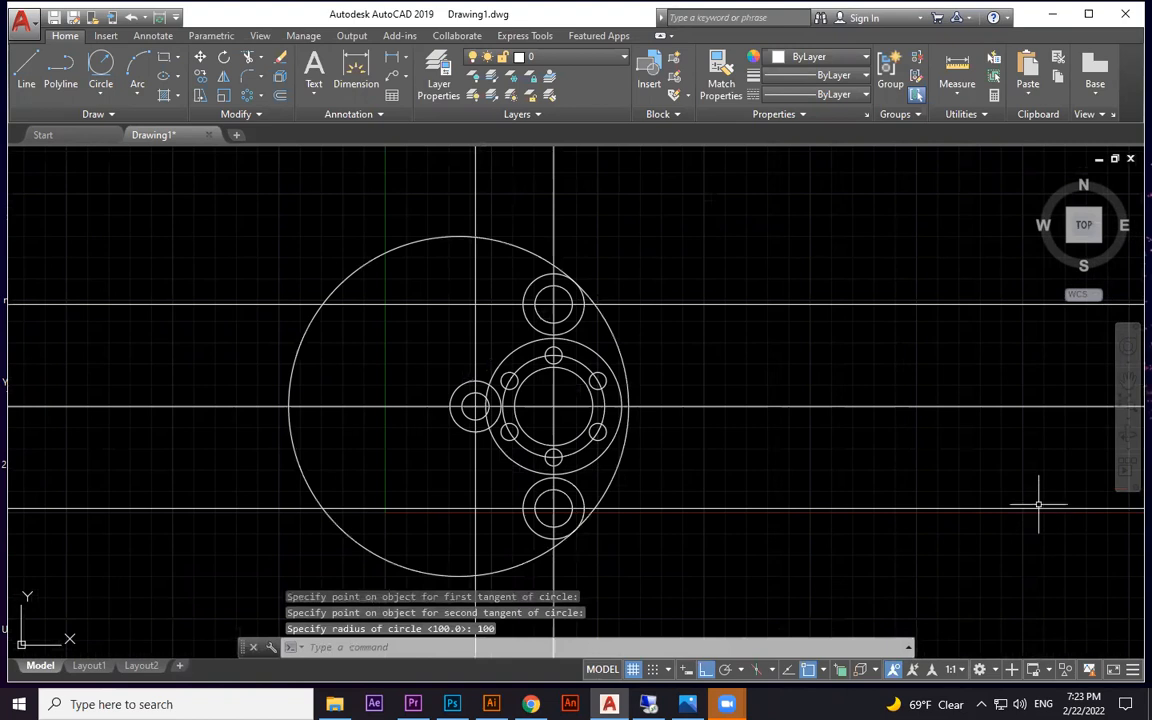
Trim the radius 100 circle at the two lug circles and delete its leftover part, keeping only the right-hand arc.
left_click(248, 57)
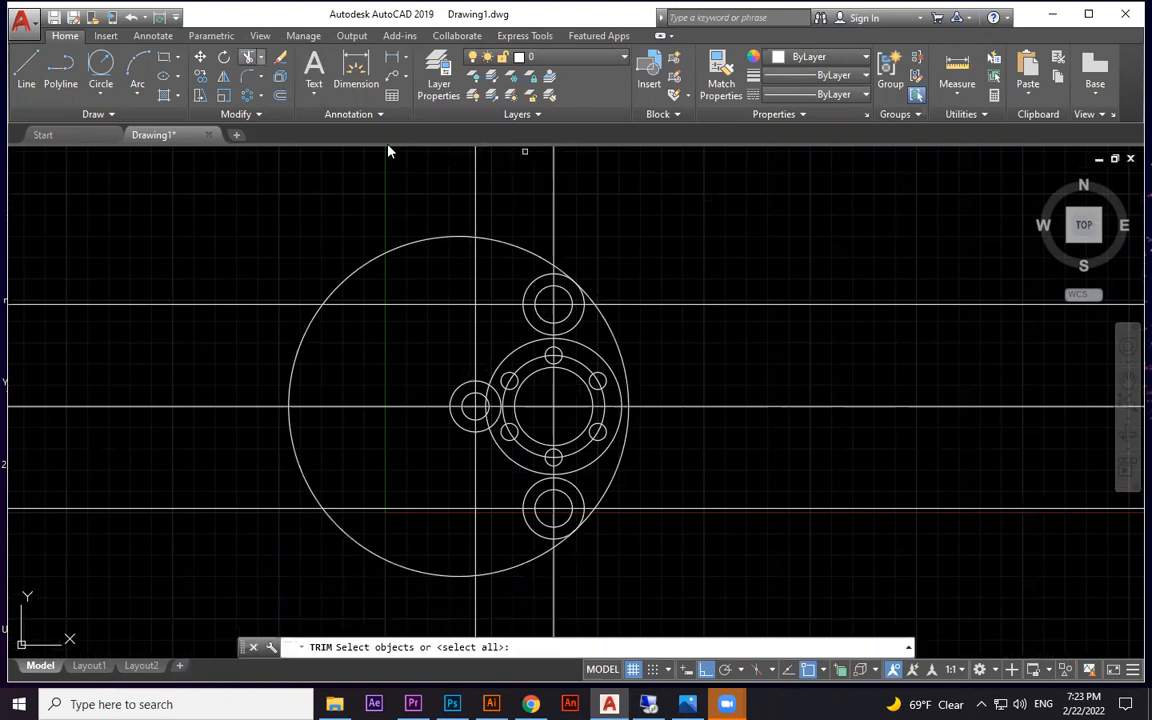
scroll(612, 238, "up", 2)
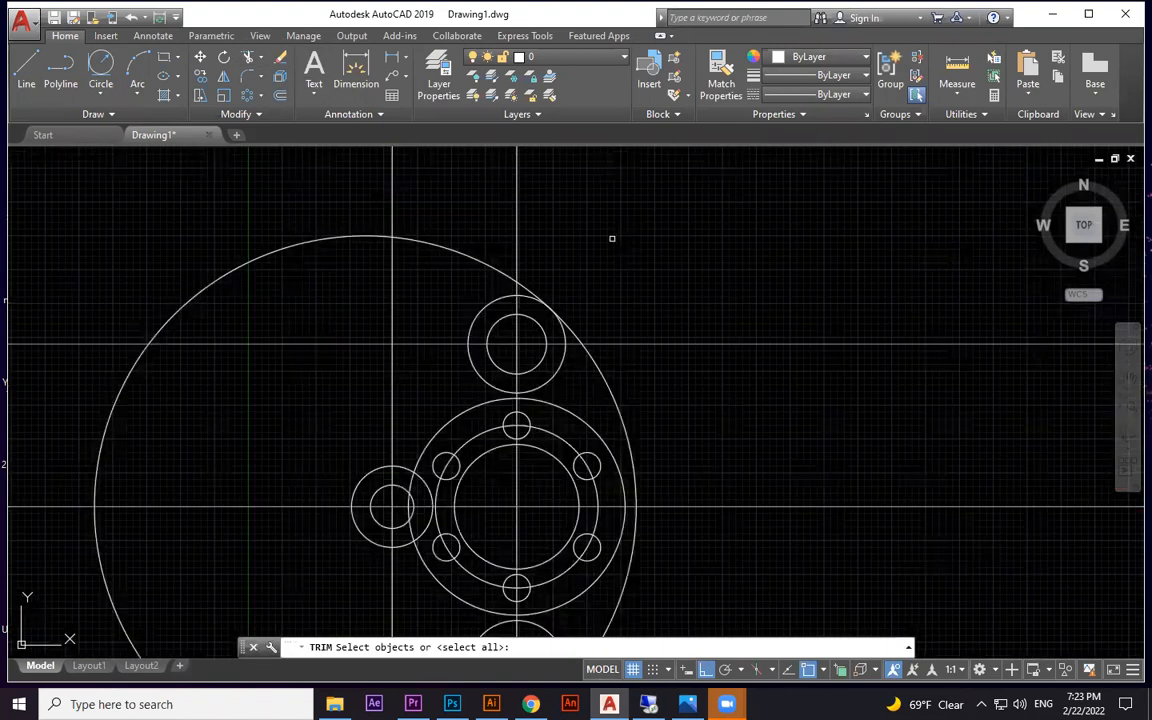
key("Return")
middle_click_drag(645, 634, 716, 379)
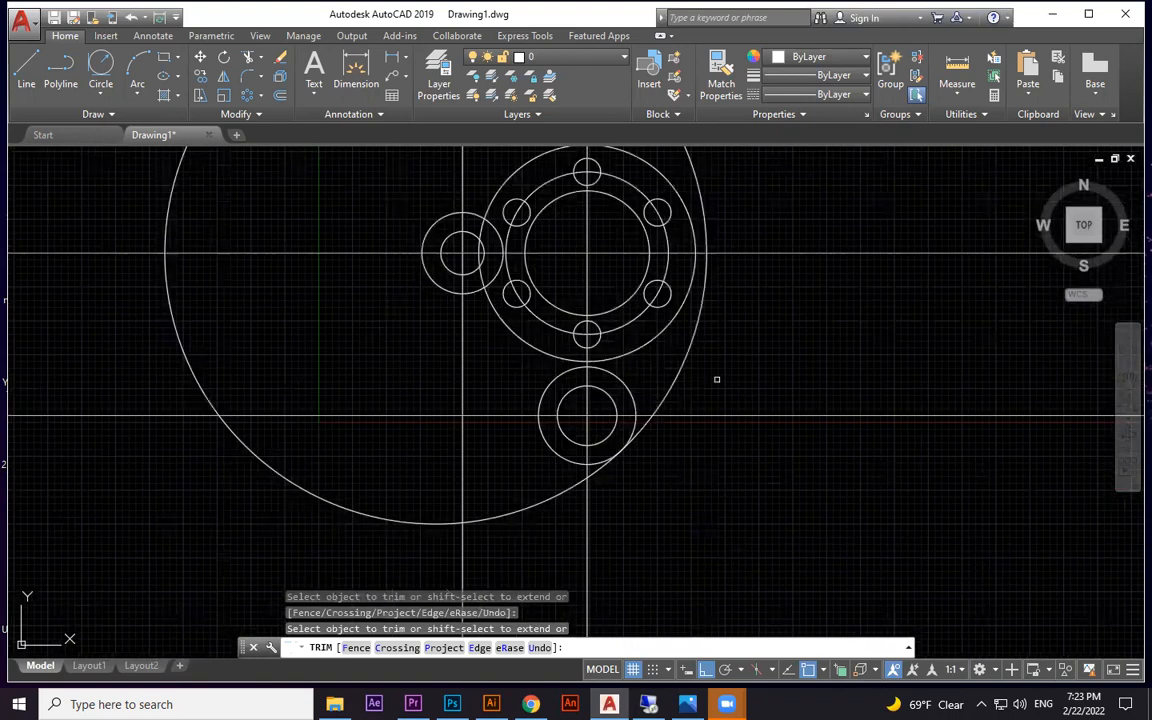
key("Escape")
left_click(269, 415)
left_click(249, 501)
key("Delete")
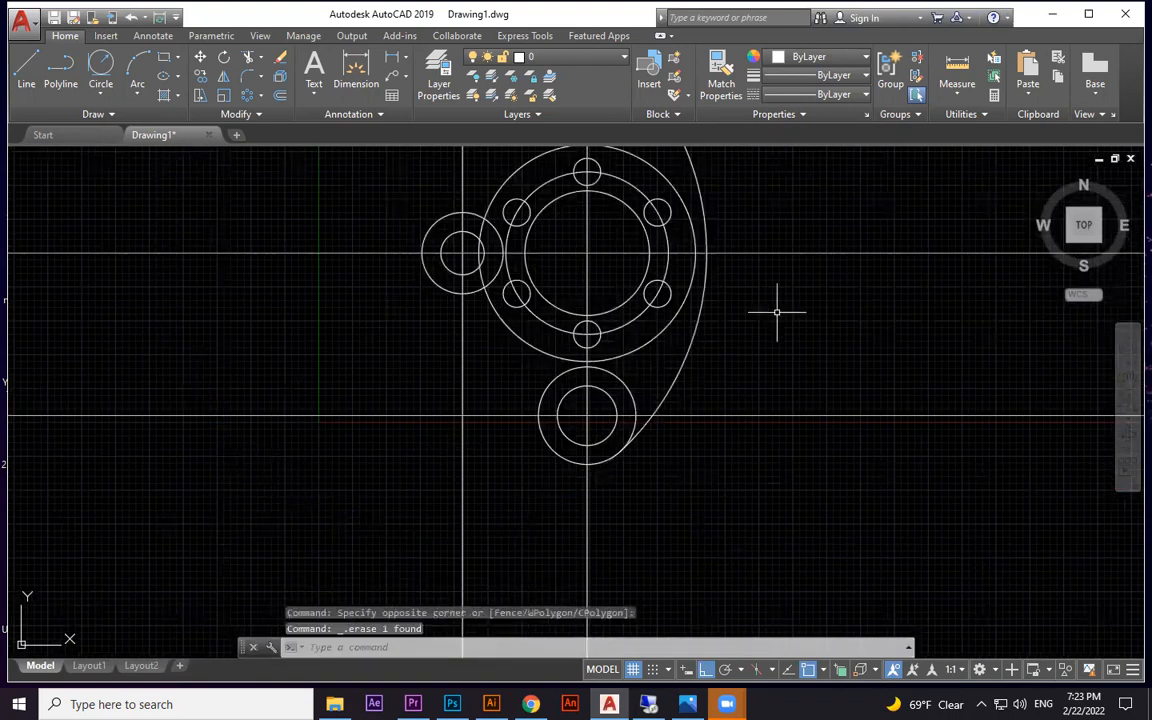
scroll(776, 311, "down", 3)
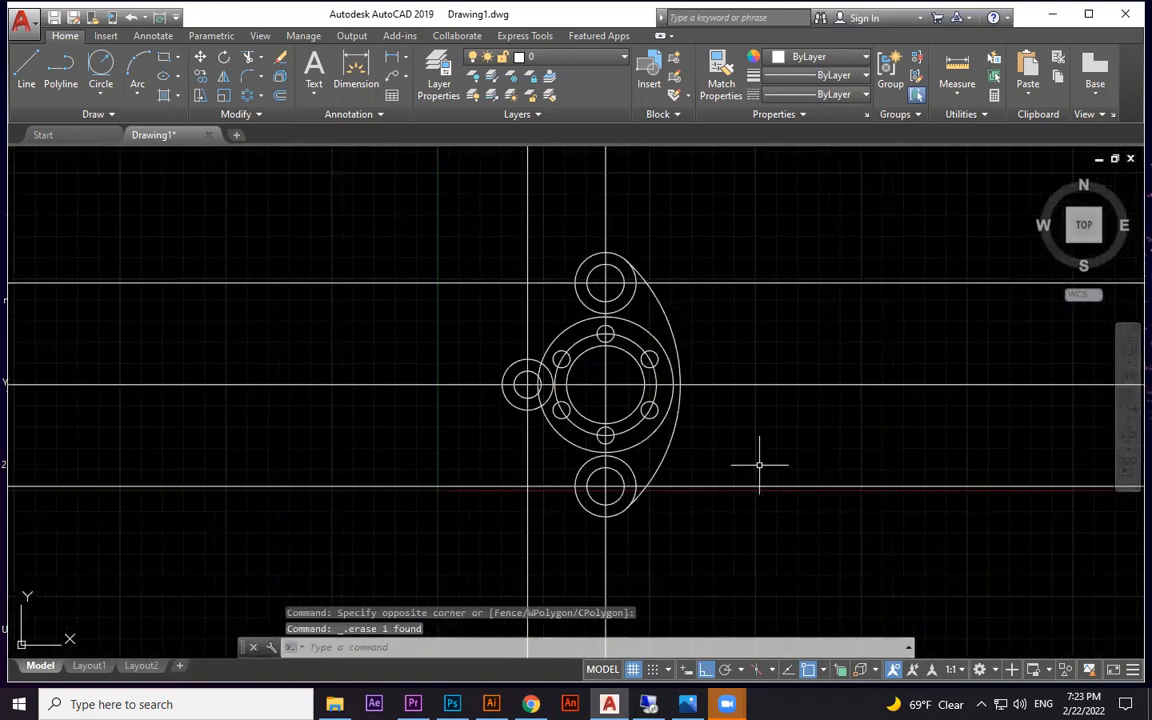
Check the fillet radii at the lug junctions in the reference image 6.jpeg, and return to AutoCAD.
key("alt+Tab")
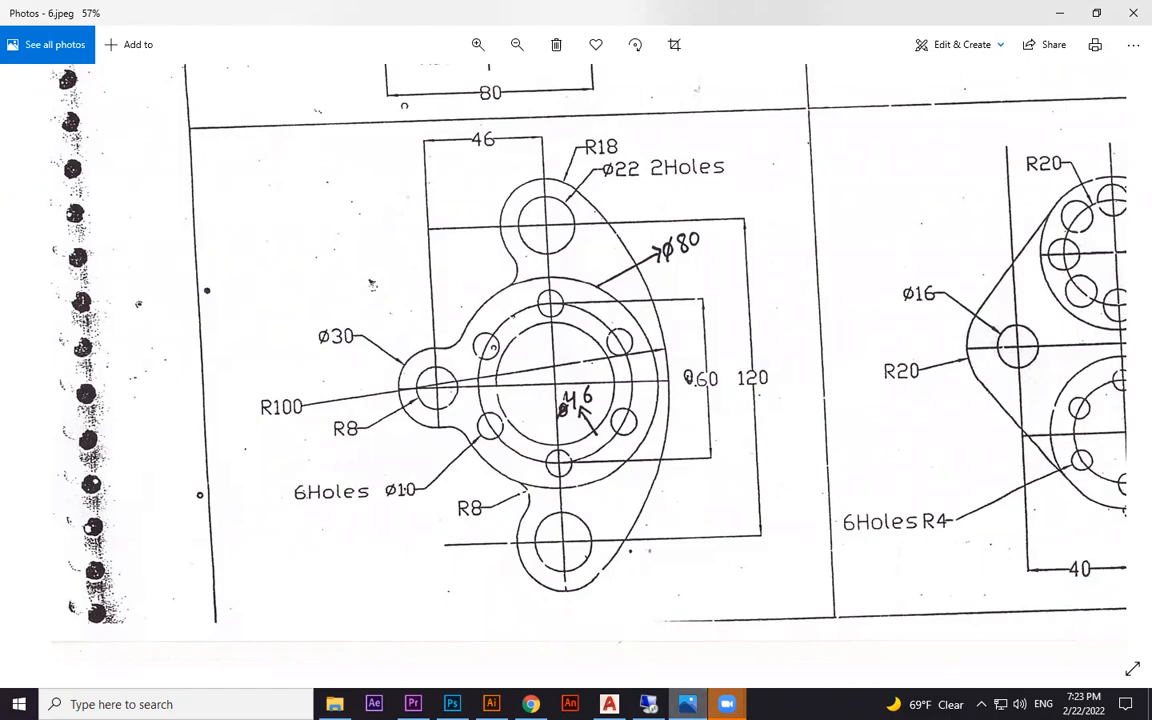
key("alt+Tab")
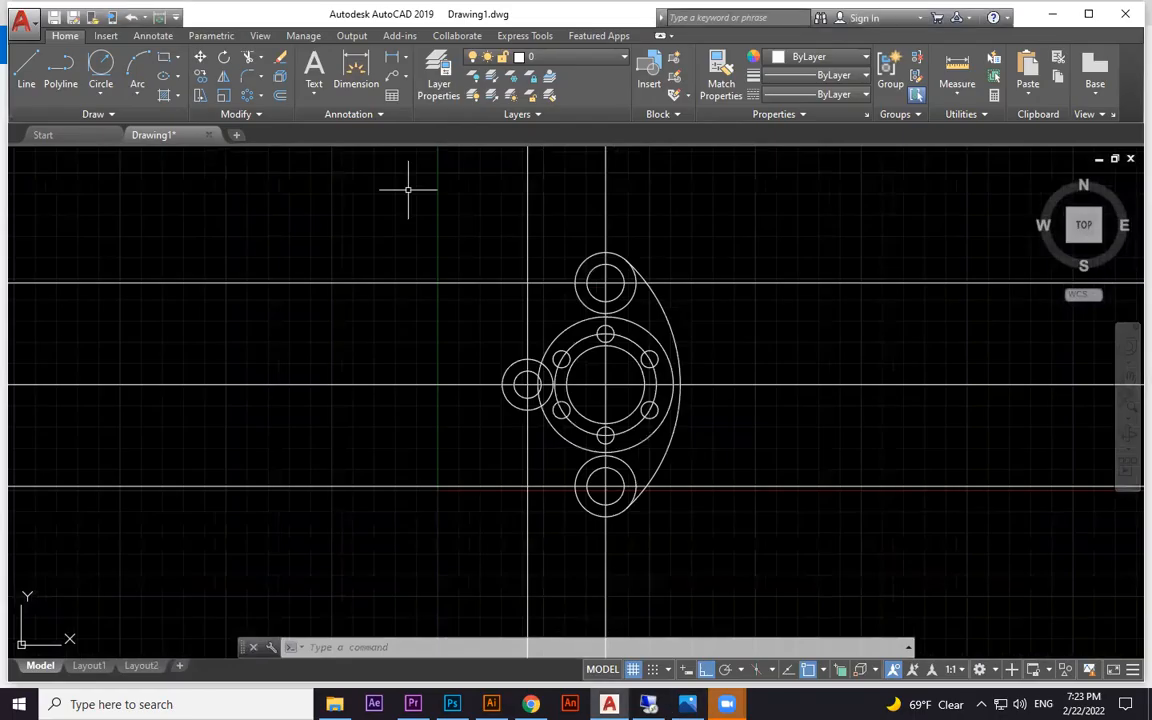
left_click(260, 77)
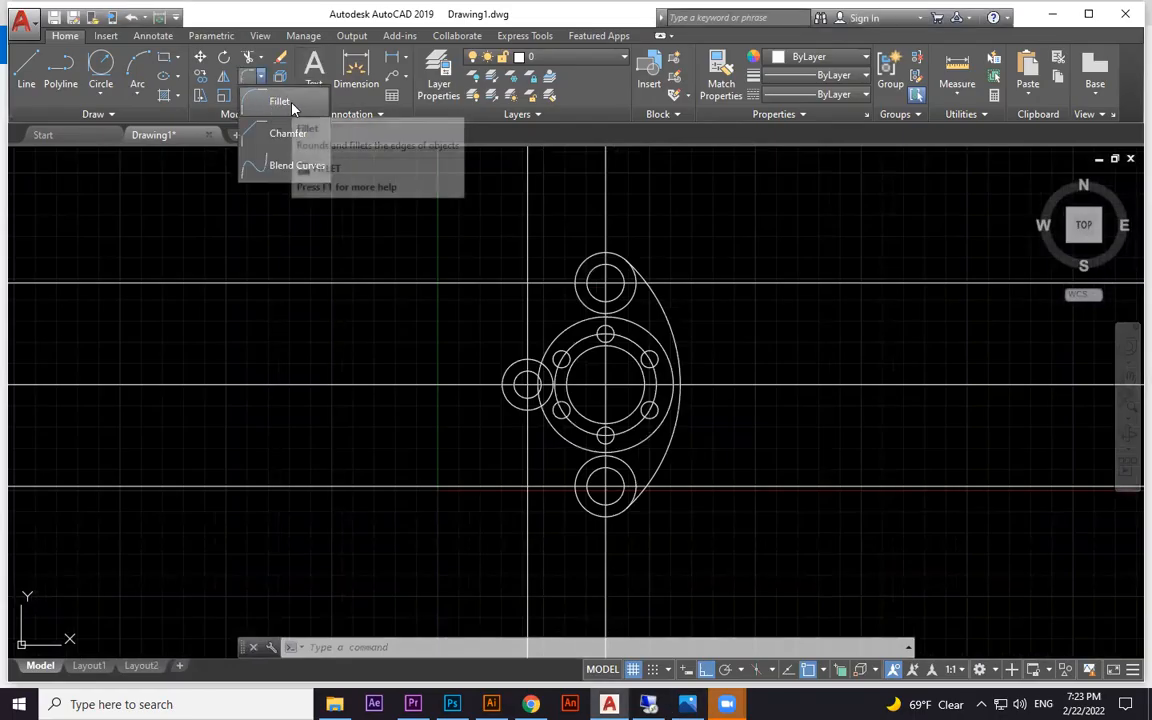
key("alt+Tab")
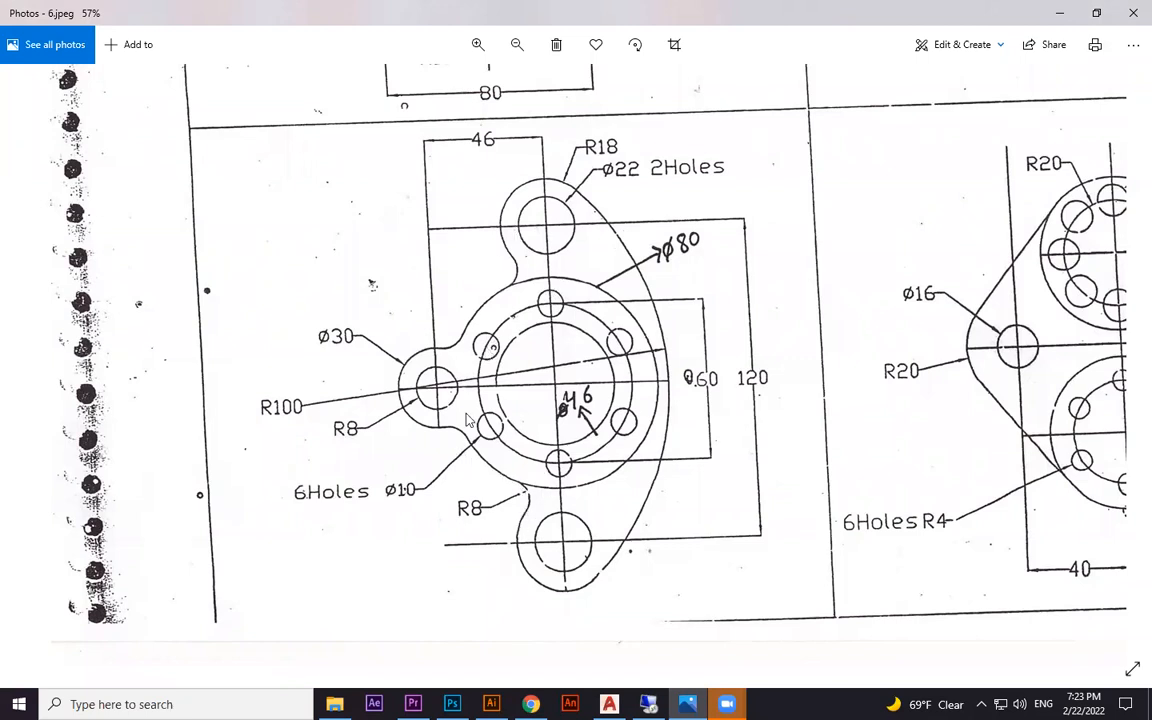
left_click(1062, 14)
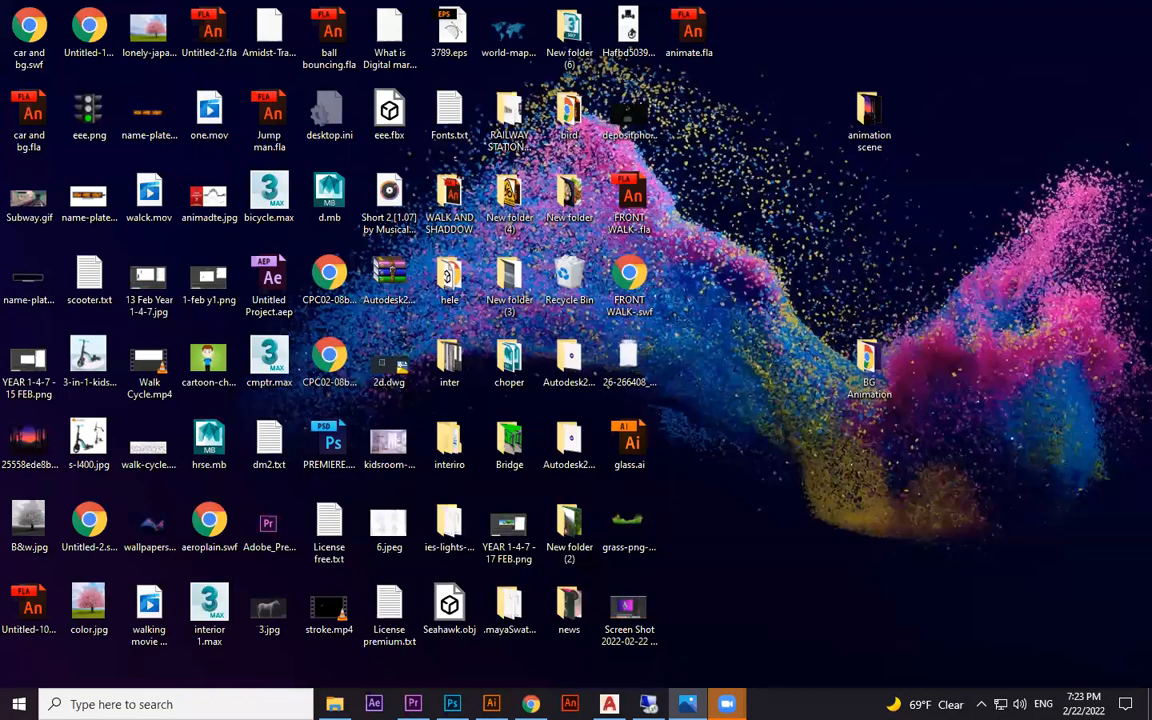
left_click(609, 704)
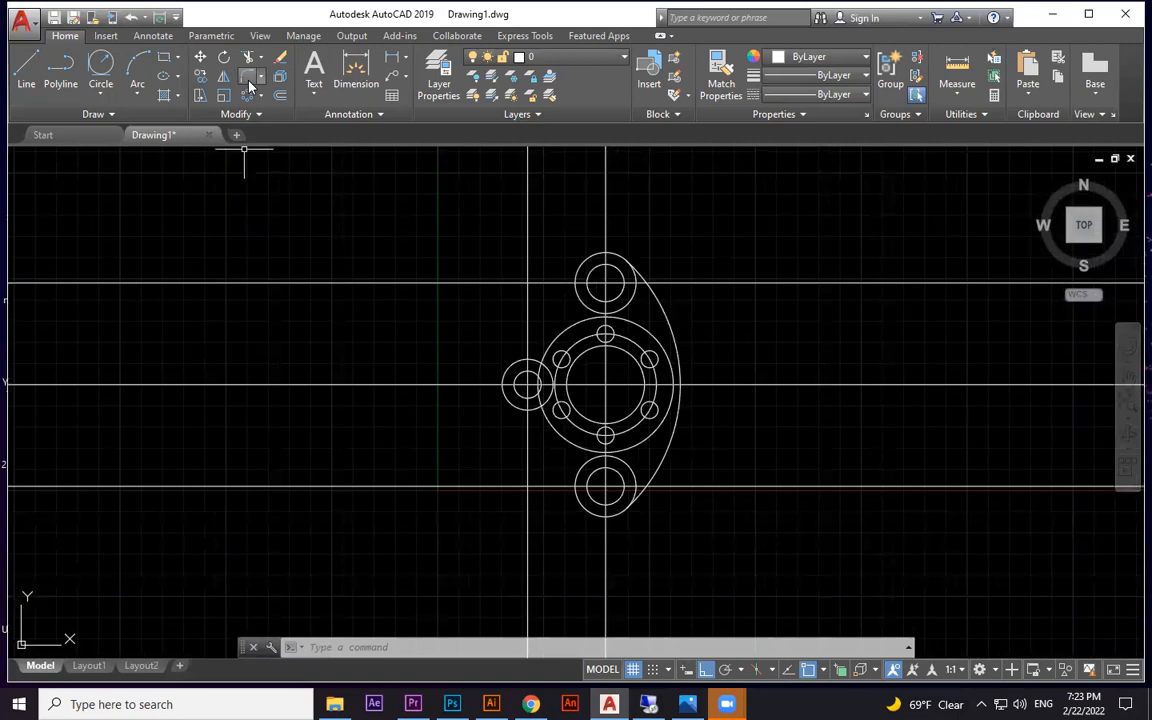
Fillet the upper lug's outer circle to the diameter 80 circle on the left side with radius 8.
left_click(250, 86)
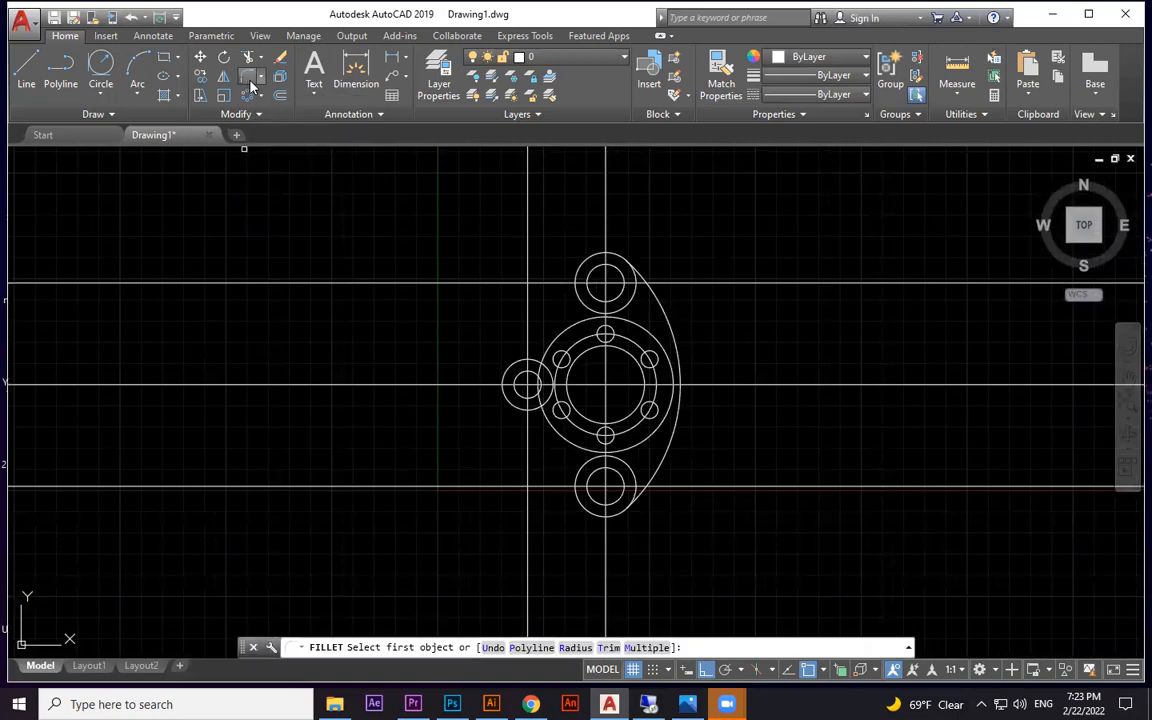
right_click(573, 216)
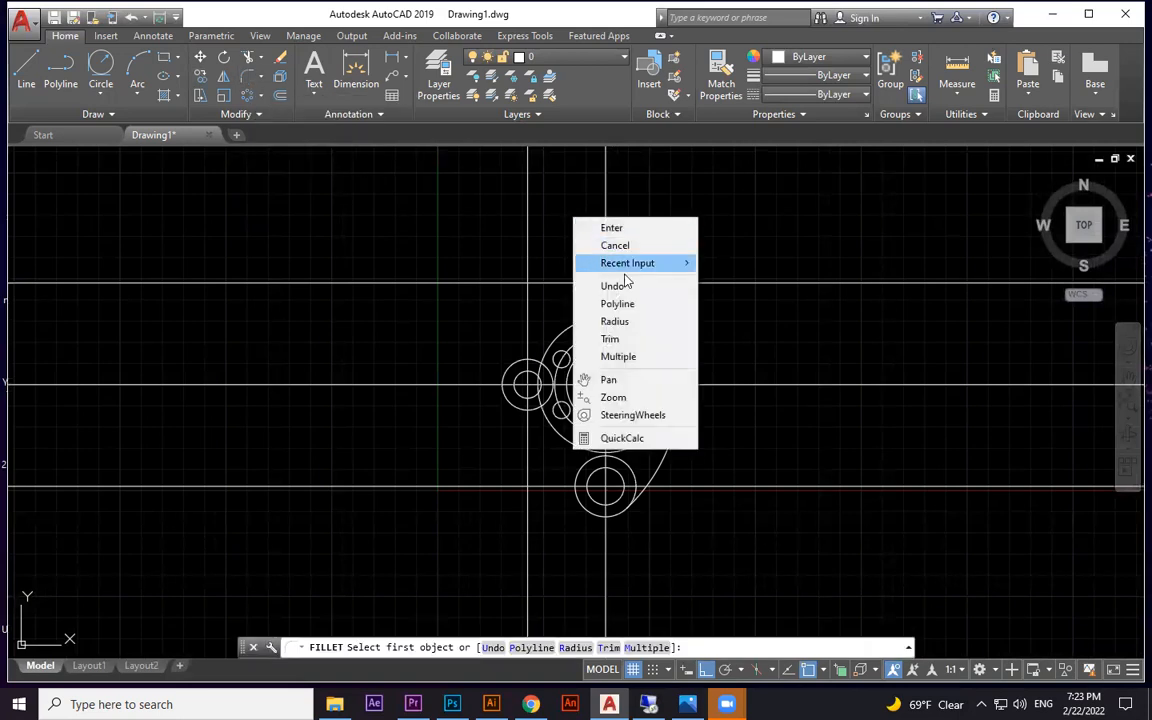
left_click(638, 321)
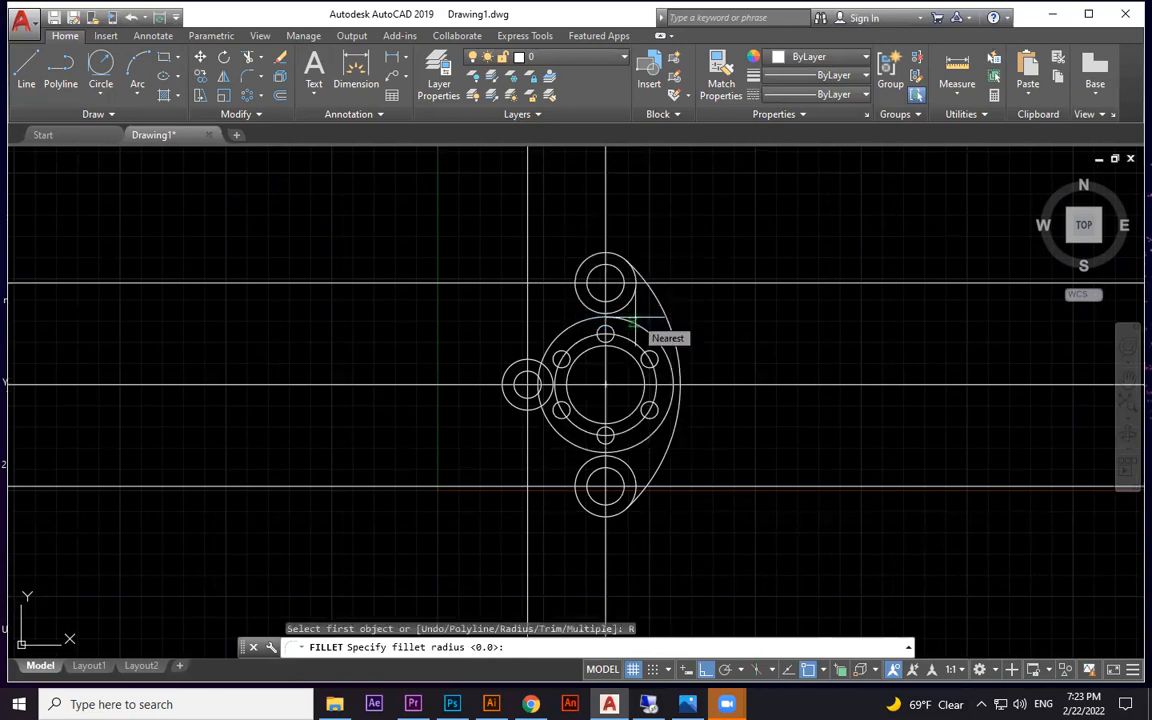
key("alt+Tab")
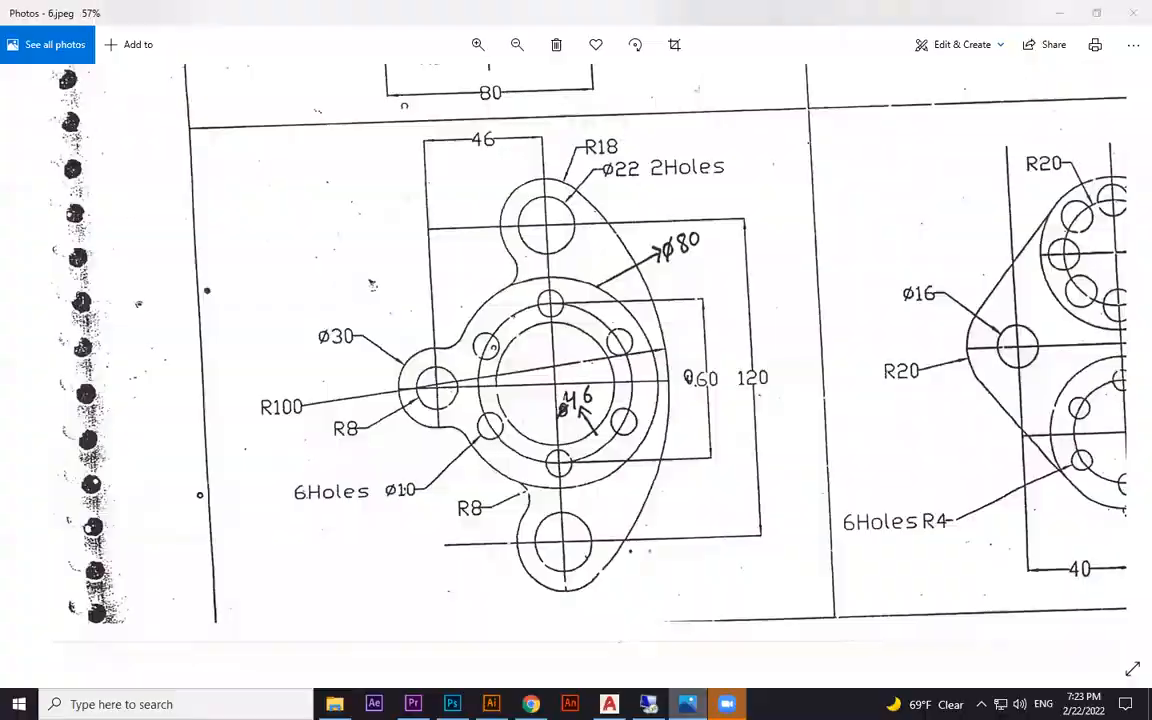
key("alt+Tab")
key("F12")
type("8")
key("Return")
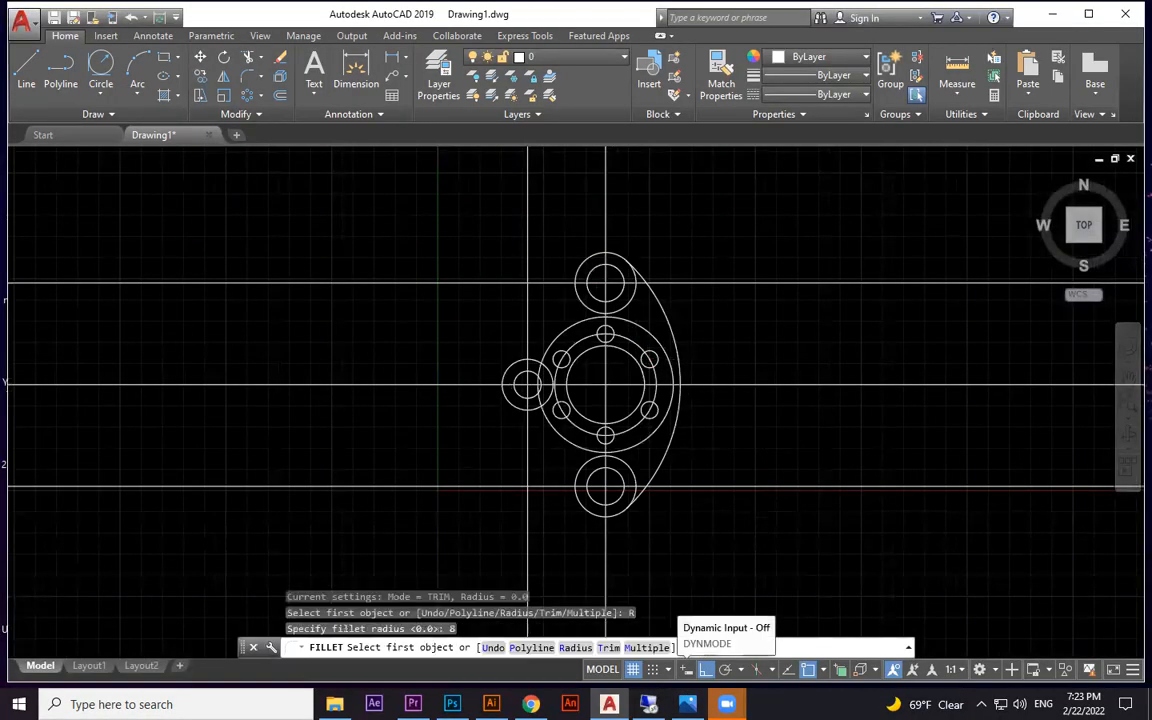
scroll(560, 300, "up", 2)
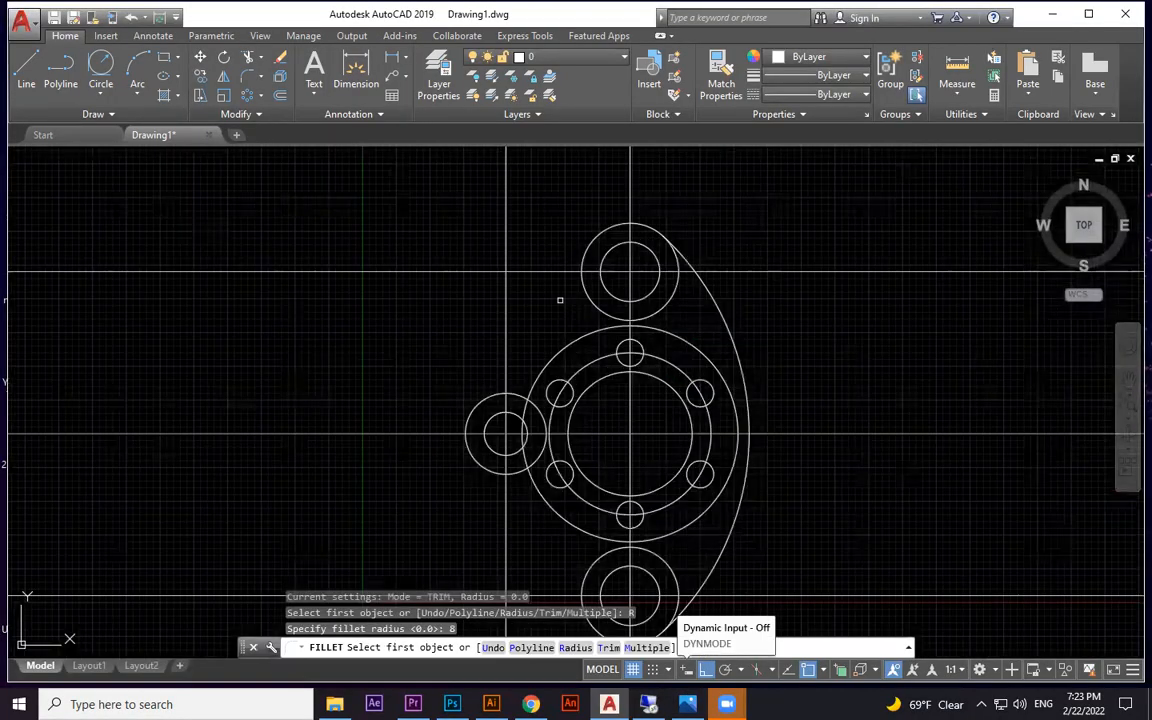
left_click(584, 338)
left_click(588, 300)
mouse_move(647, 393)
middle_mouse_down()
mouse_move(682, 362)
mouse_move(632, 339)
middle_mouse_up()
Fillet the upper junction between the left lug's outer circle and the diameter 80 circle with radius 8.
key("Return")
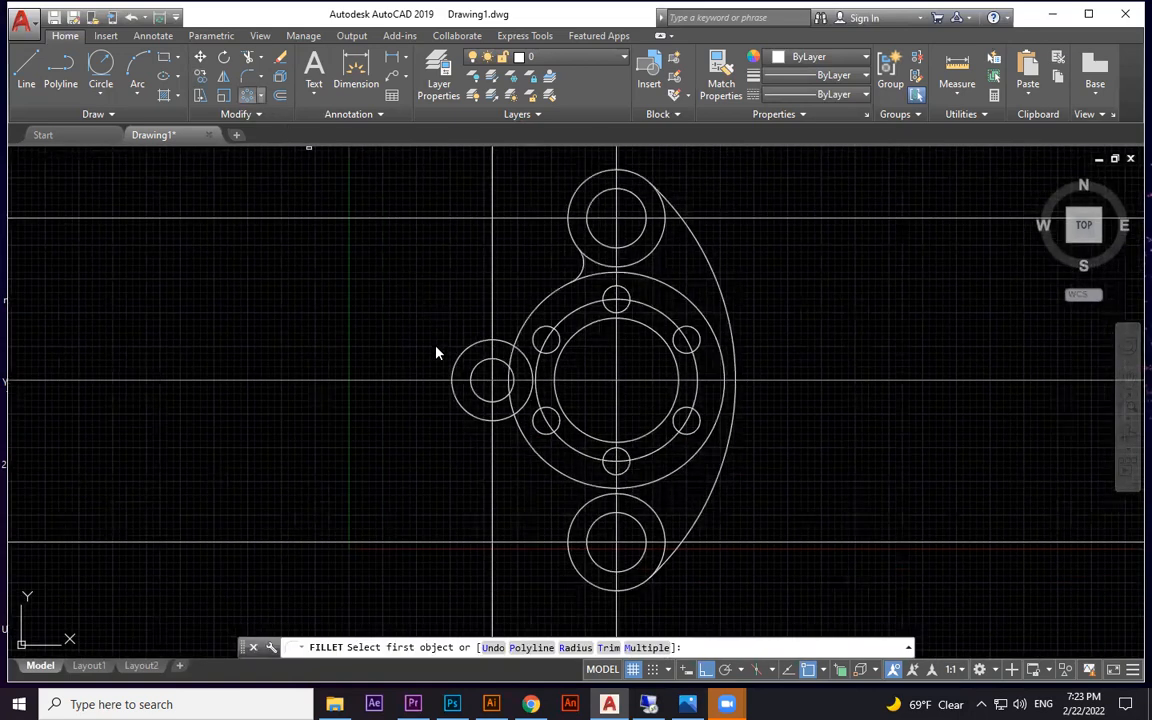
type("r")
key("Return")
type("8")
key("Return")
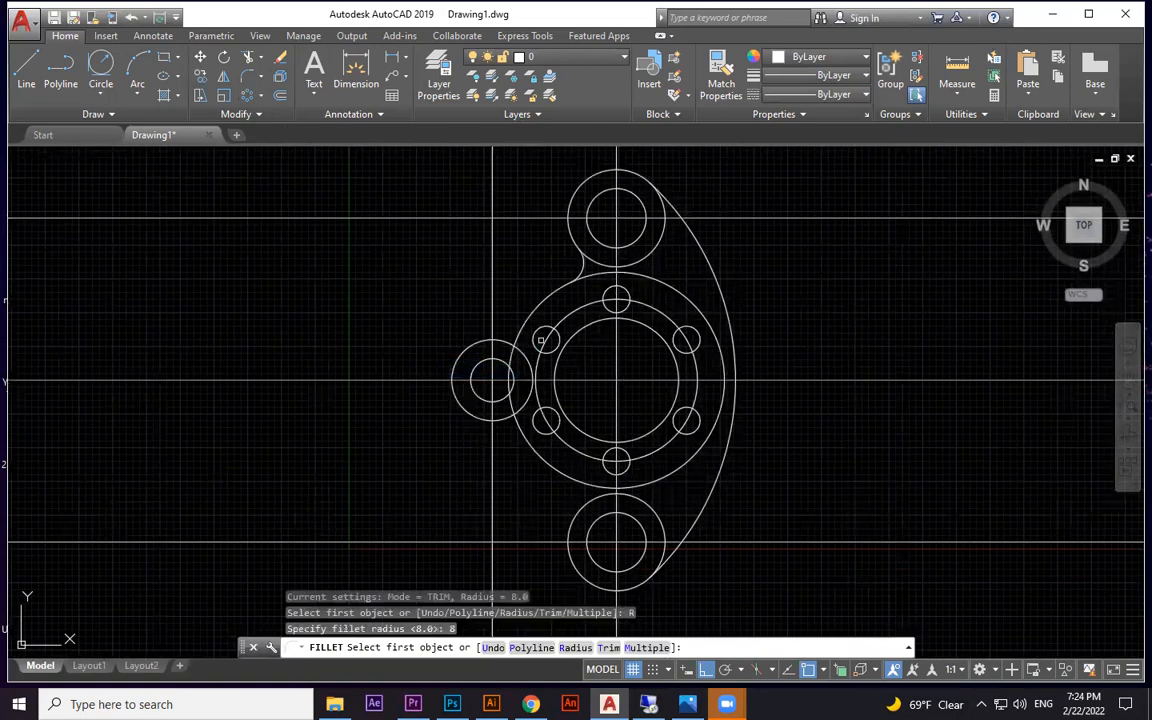
left_click(526, 323)
left_click(510, 344)
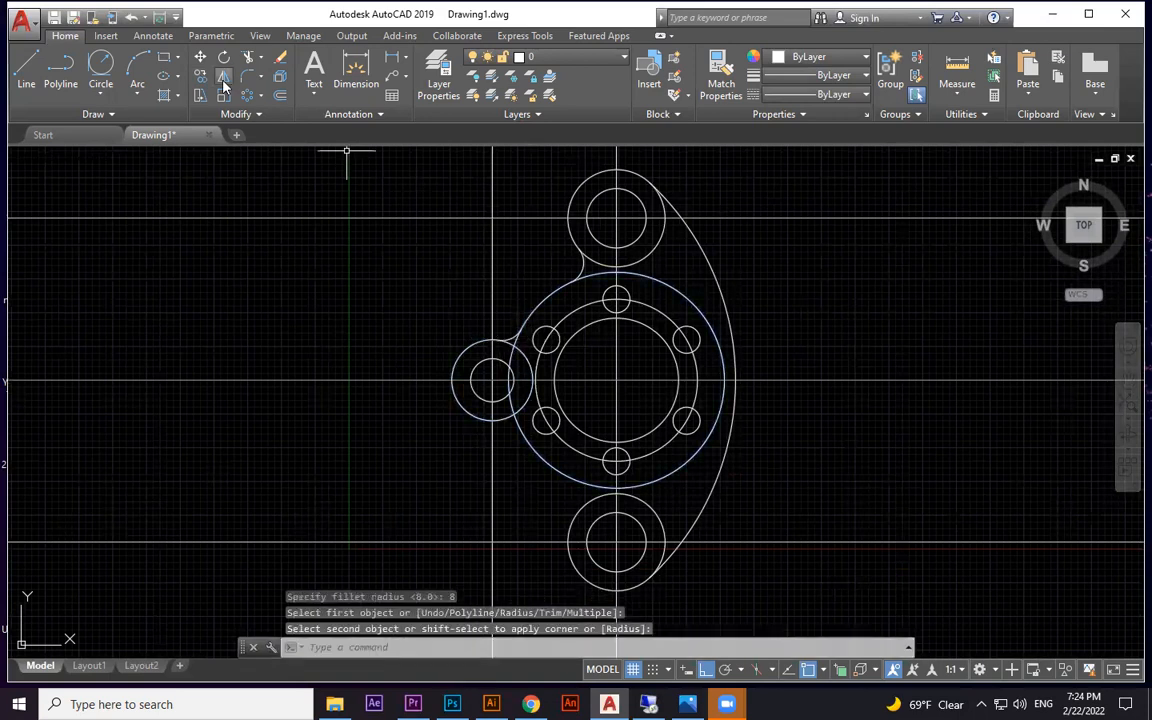
Fillet the lower junction between the left lug's outer circle and the diameter 80 circle with radius 8.
key("Return")
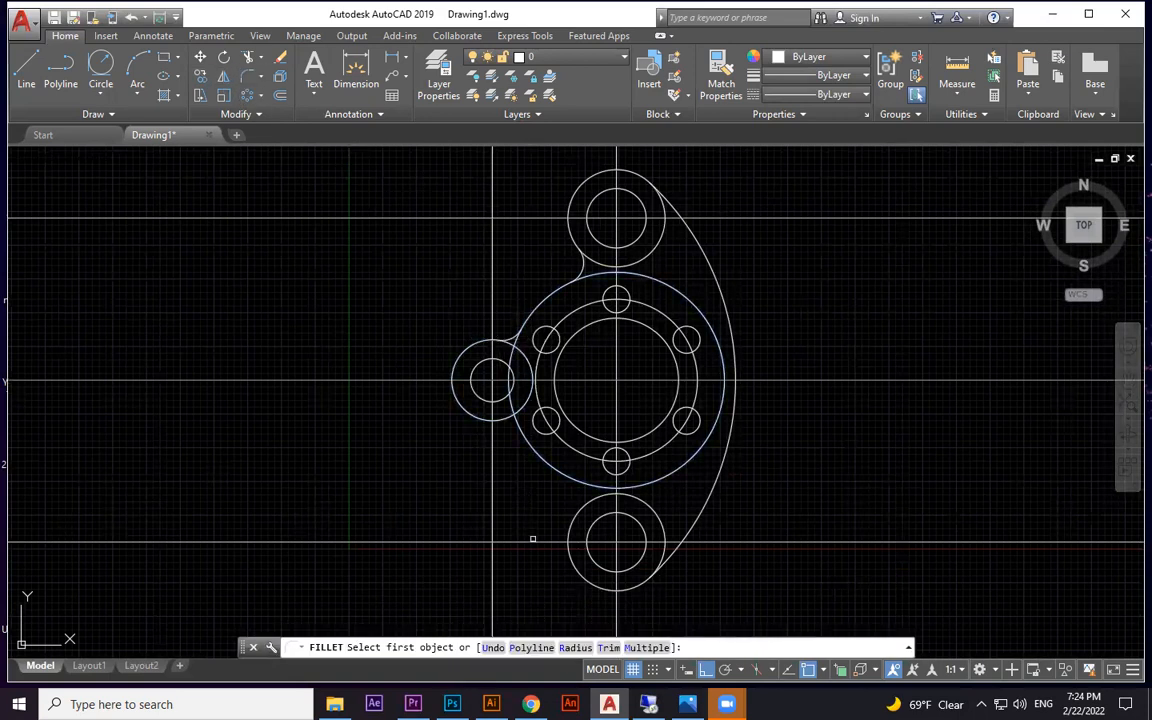
left_click(575, 648)
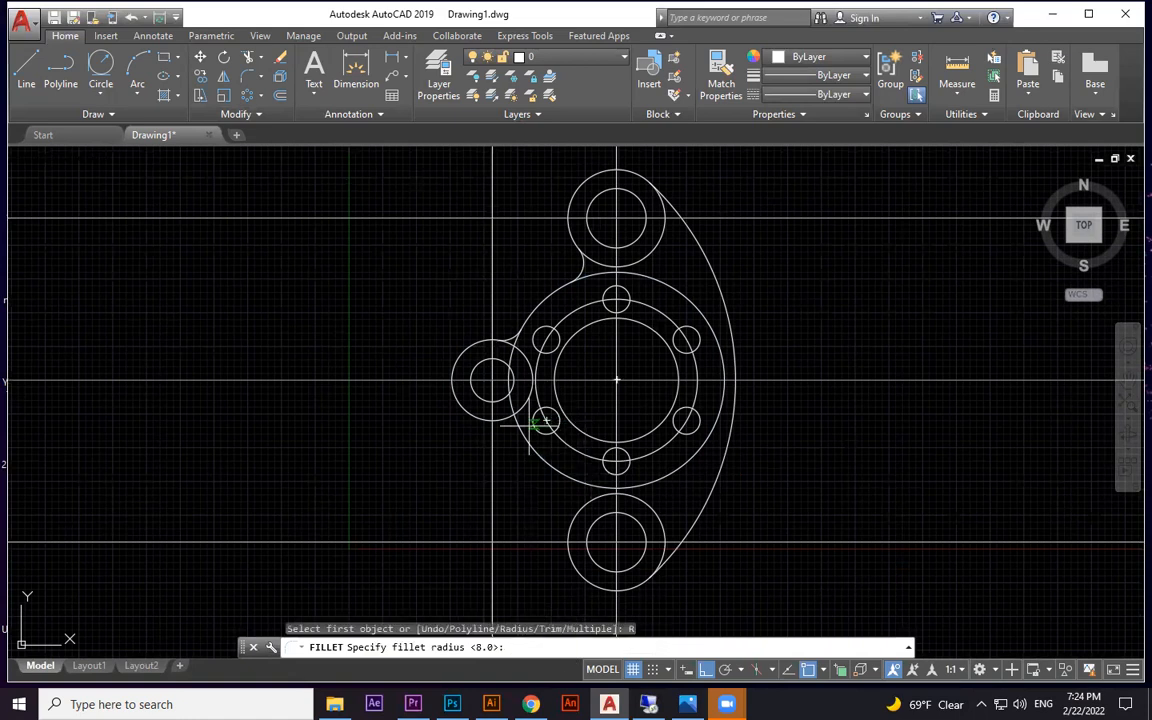
type("8")
key("Return")
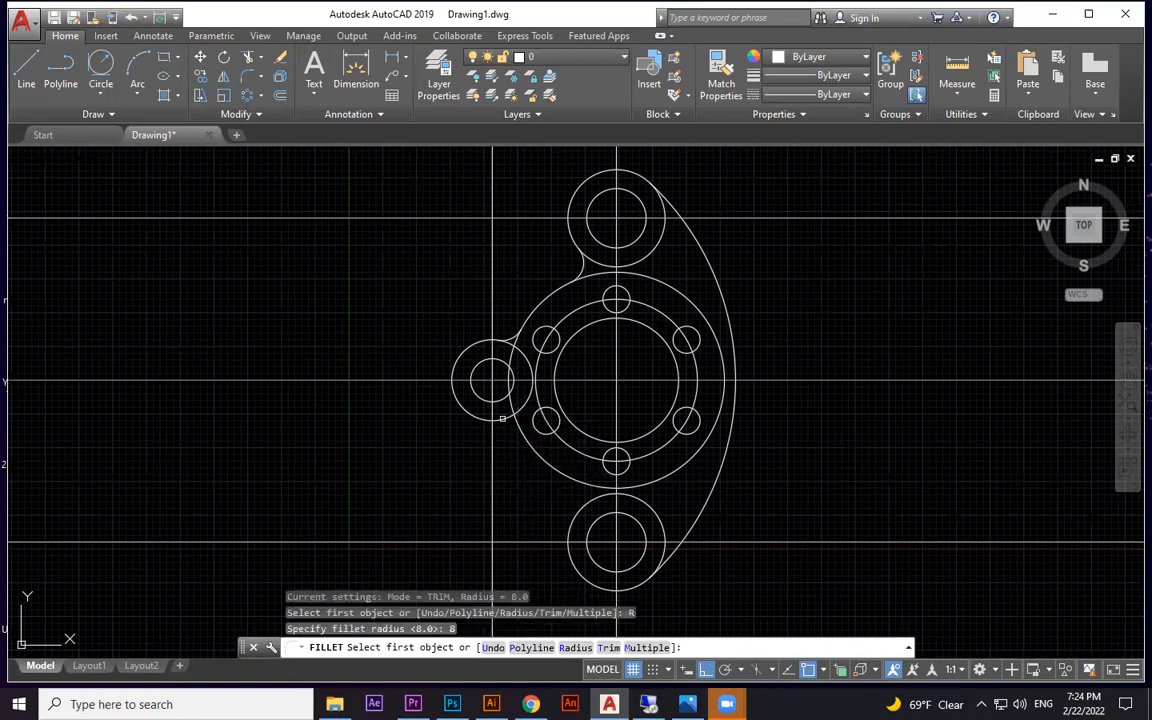
left_click(502, 418)
left_click(528, 445)
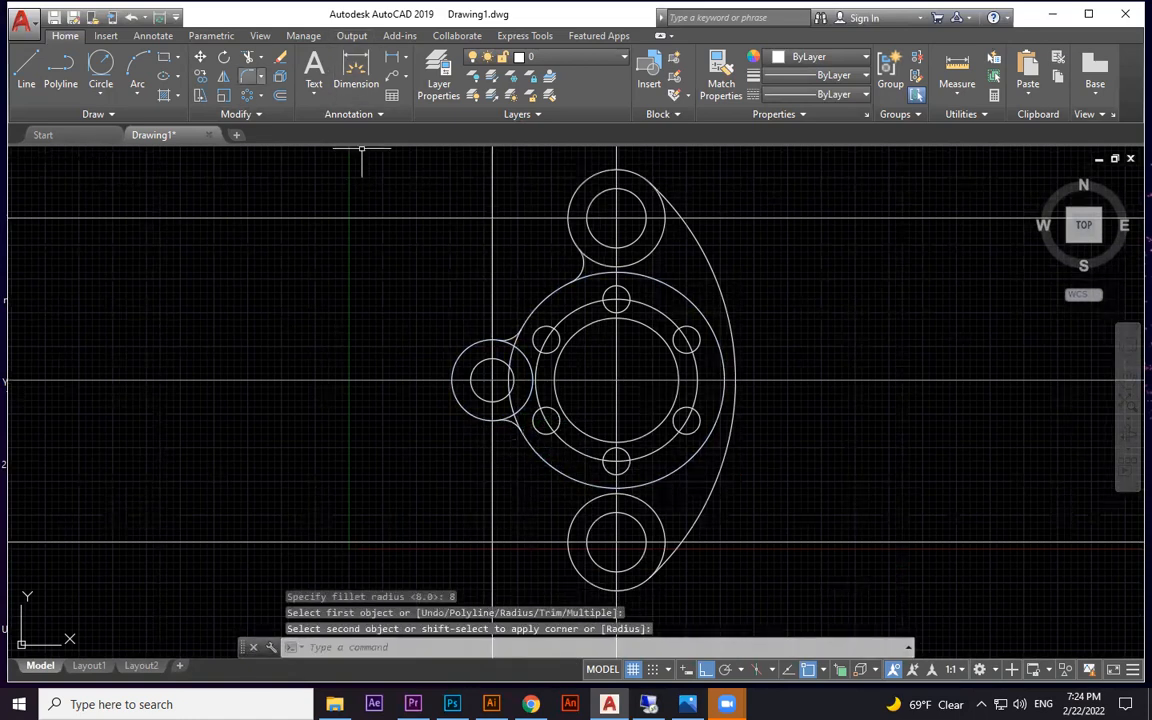
Fillet the diameter 80 circle to the lower lug's outer circle on the left side with radius 8.
key("Return")
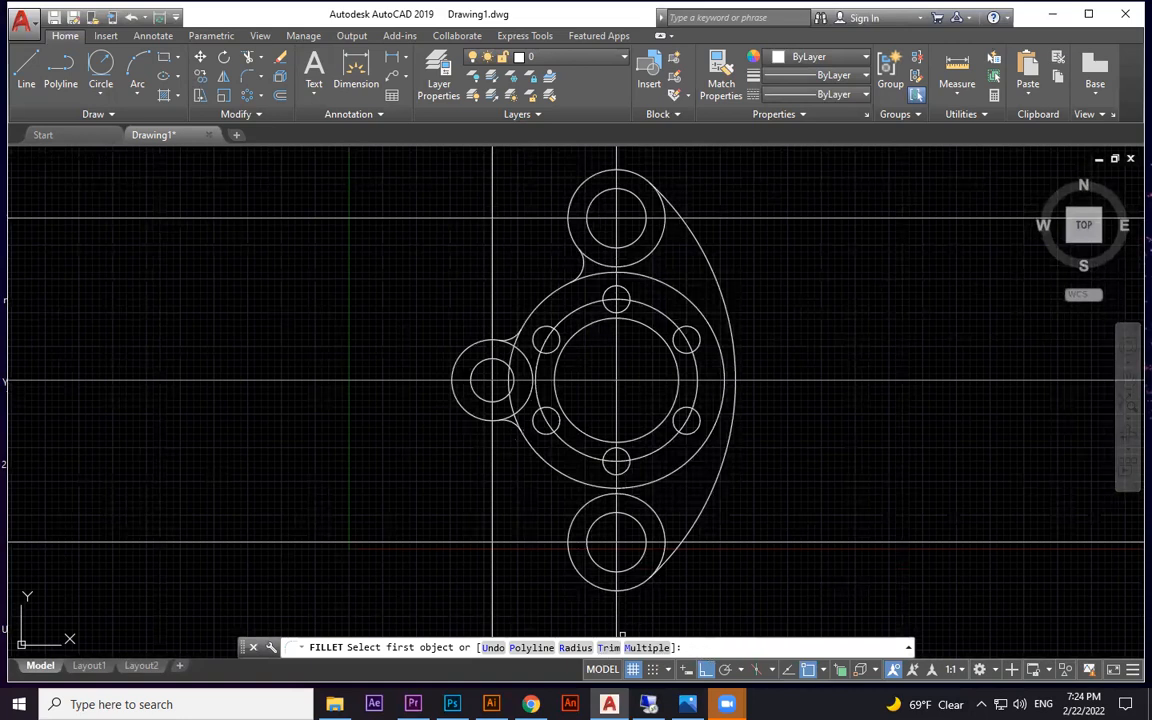
type("r")
key("Return")
key("F9")
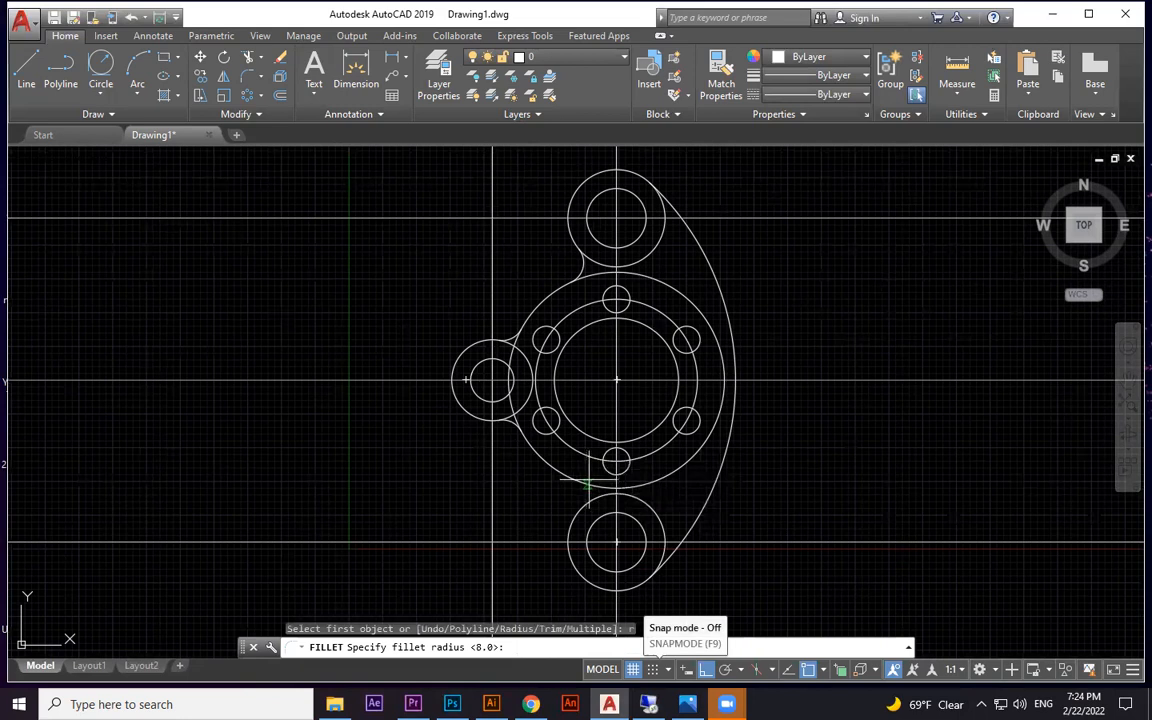
type("8")
key("Return")
left_click(526, 445)
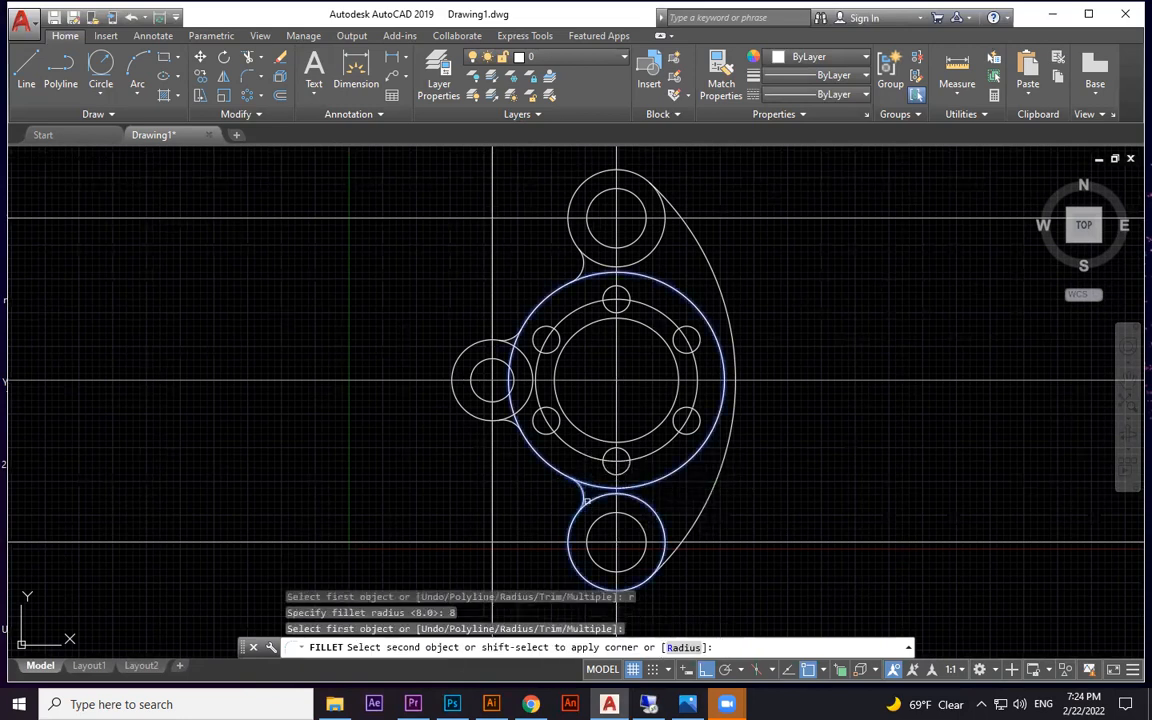
scroll(600, 490, "down", 2)
key("Escape")
Delete the three horizontal and two vertical construction lines running through the plate.
left_click(846, 218)
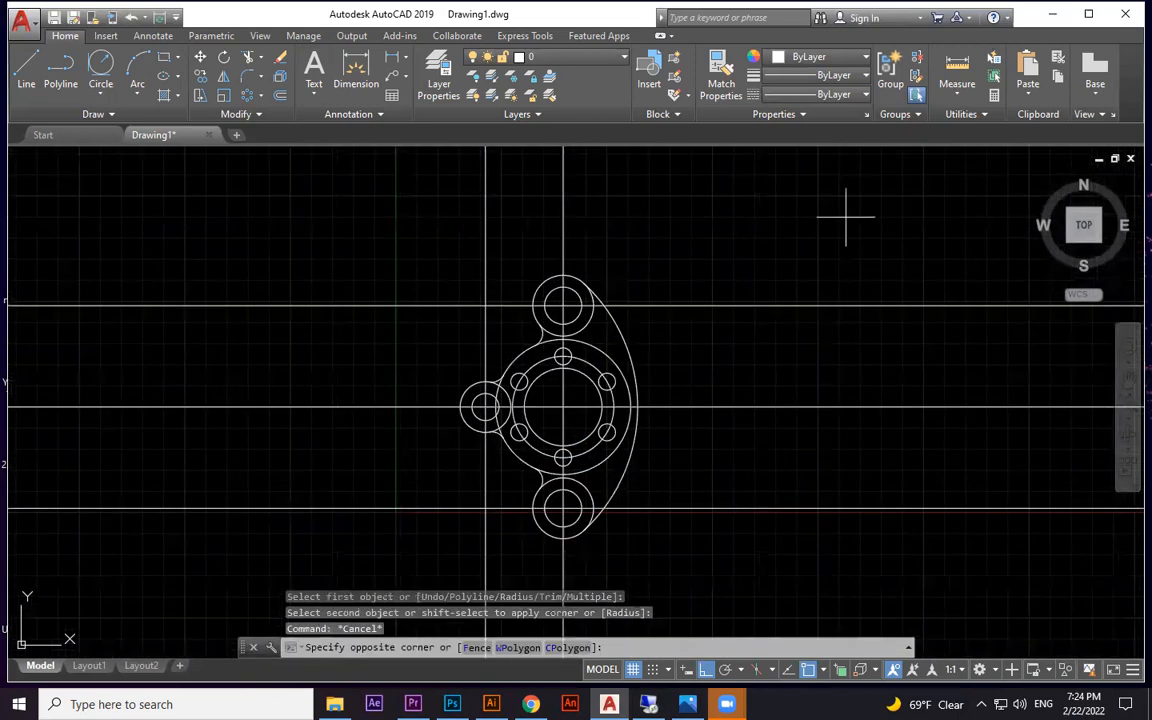
left_click(765, 572)
key("Delete")
left_click(630, 193)
left_click(386, 222)
key("Delete")
Compare the drawn plate with the reference image 6.jpeg, looking at the lug junctions, and return to AutoCAD.
scroll(591, 253, "up", 2)
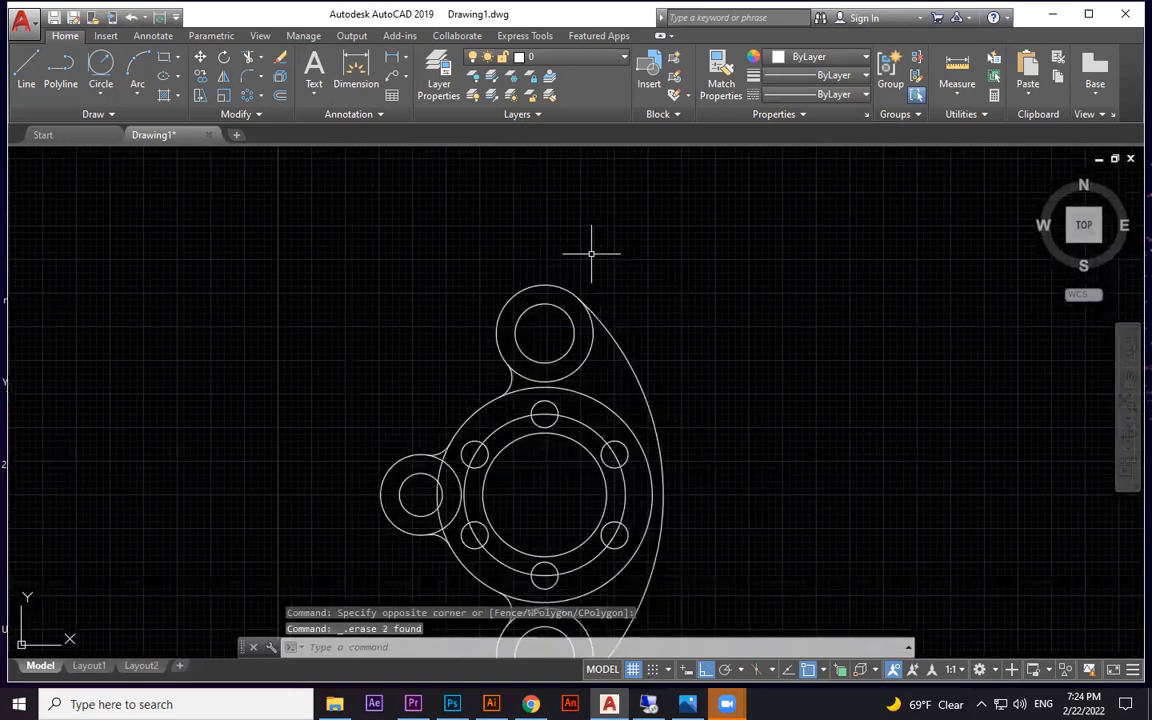
key("alt+Tab")
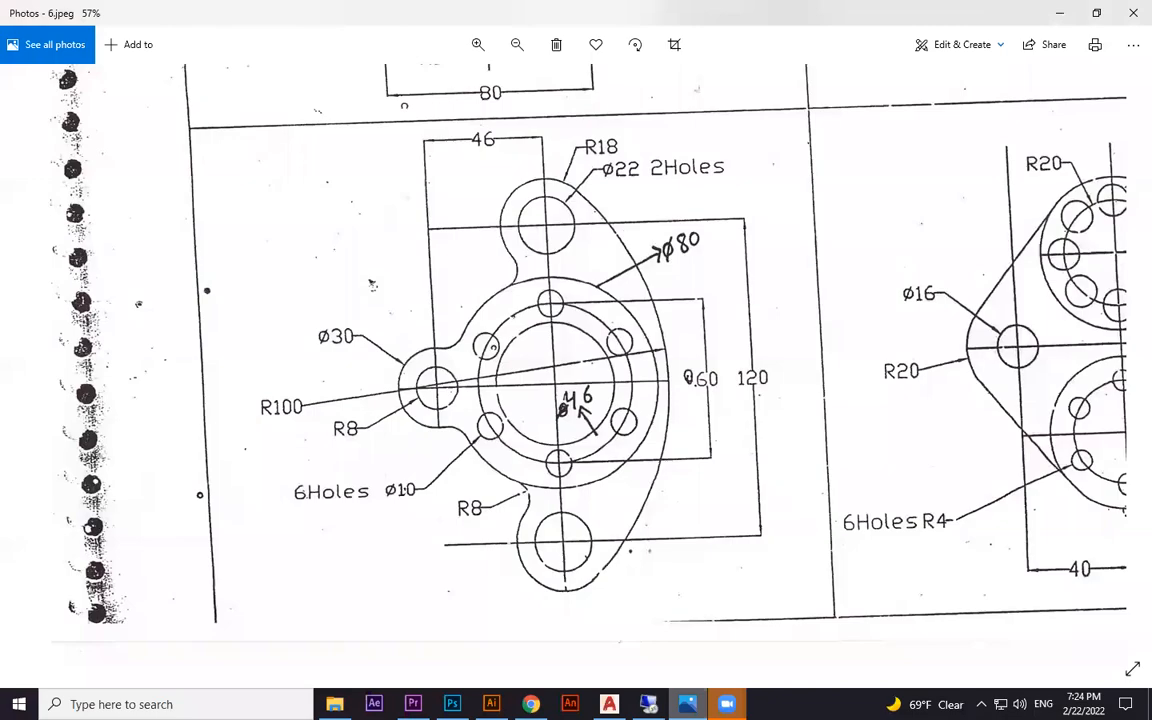
key("alt+Tab")
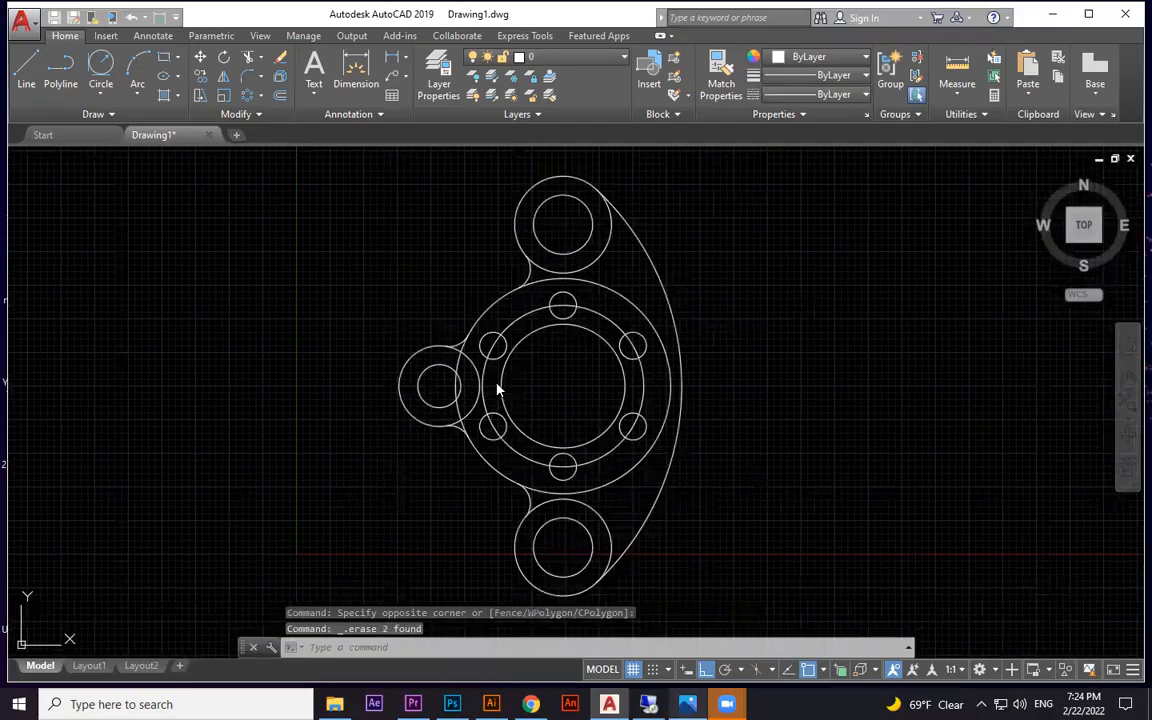
key("alt+Tab")
key("alt+Tab")
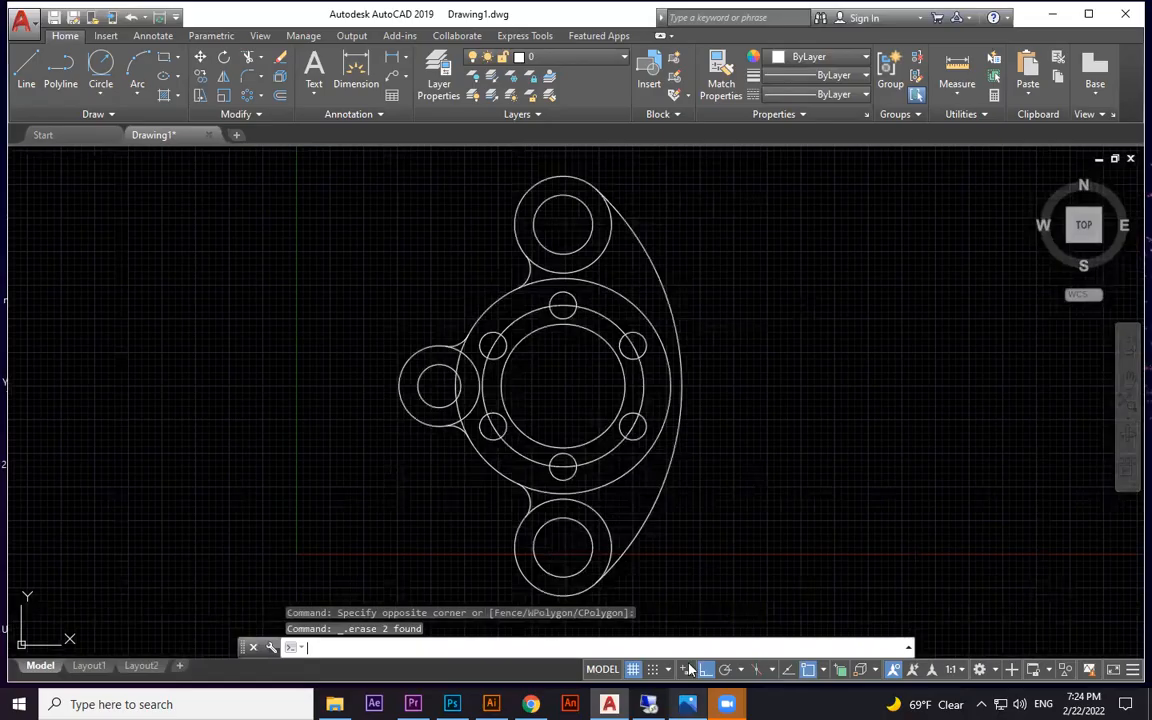
key("F12")
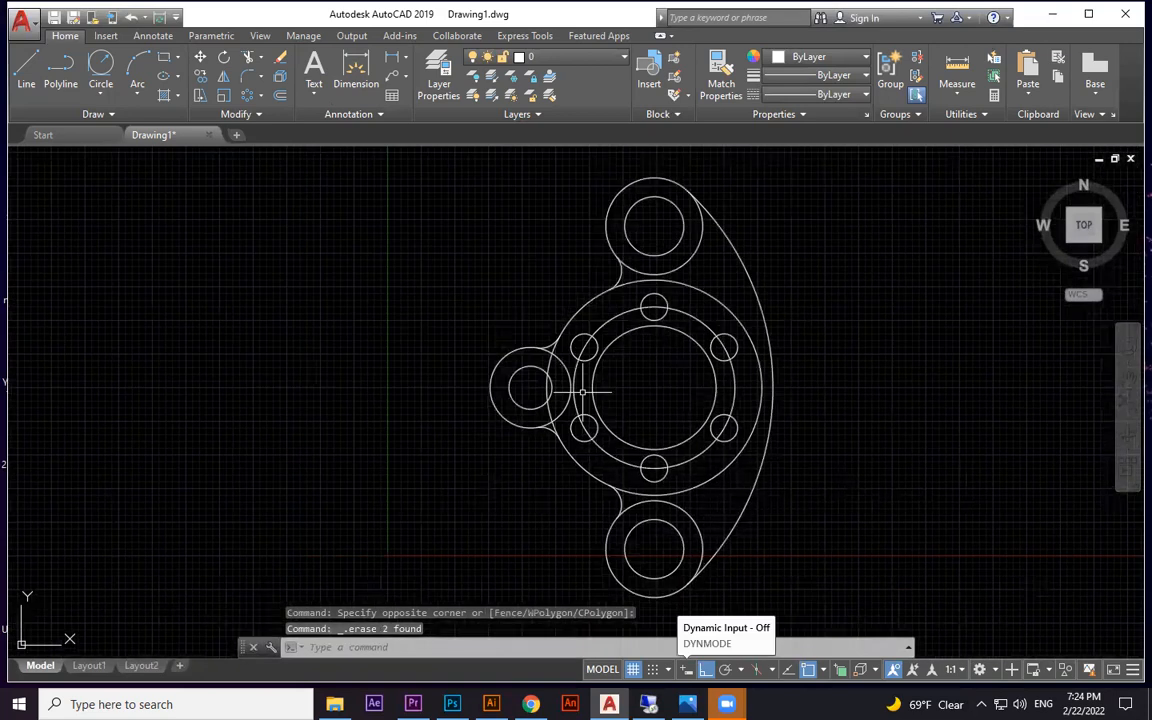
type("tr")
key("Return")
scroll(569, 366, "up", 5)
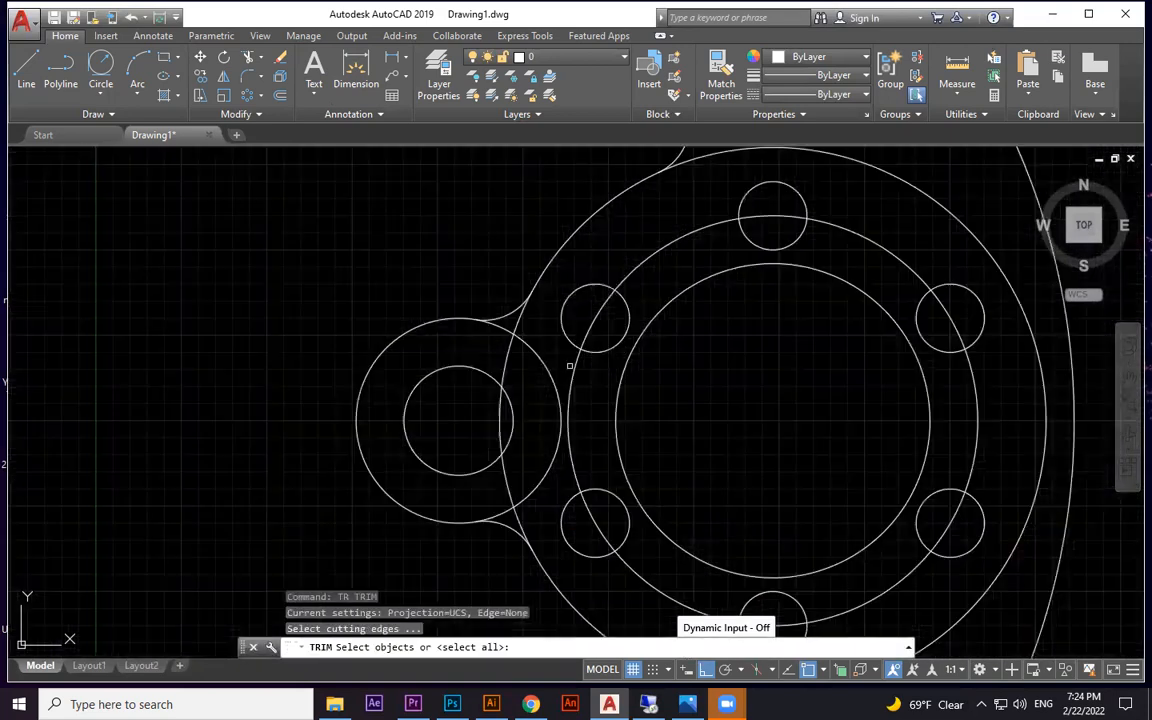
left_click(535, 346)
left_click(496, 316)
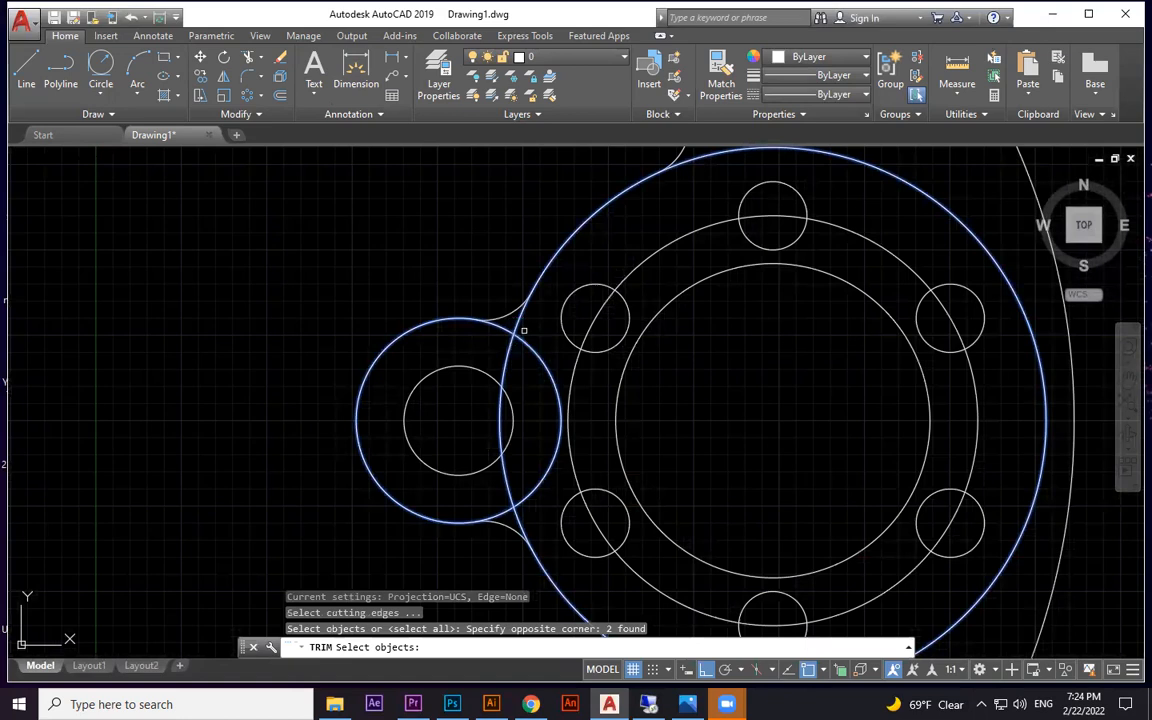
key("Escape")
key("Escape")
key("Return")
left_click(531, 341)
left_click(508, 319)
key("Escape")
Try to trim the overlapping arcs inside the left lug's upper junction with all objects as cutting edges, and undo the trim.
key("Return")
key("Return")
left_click(533, 340)
left_click(506, 322)
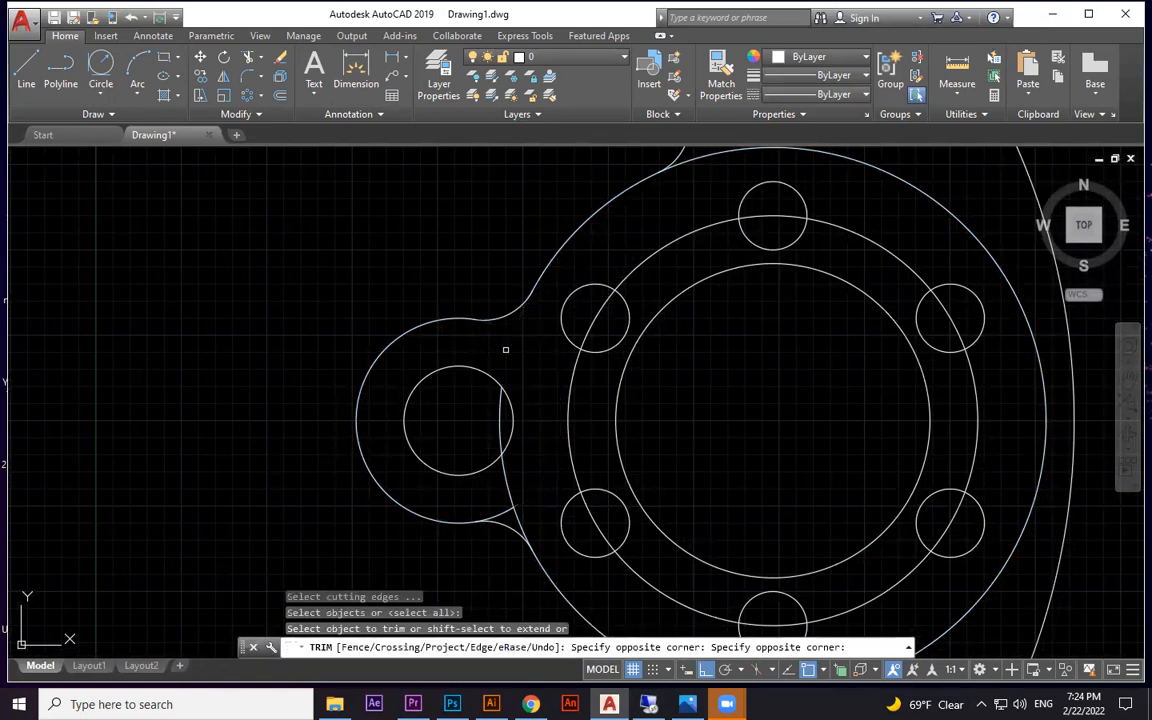
type("u")
key("Return")
key("Escape")
key("Escape")
key("Escape")
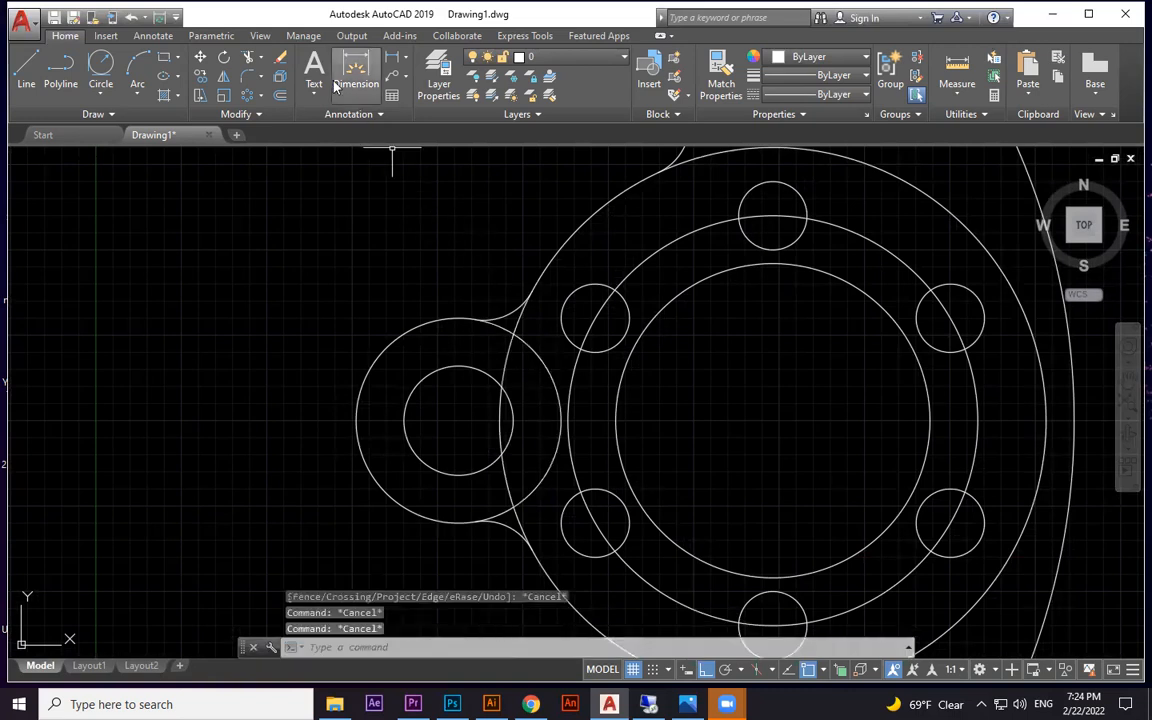
type("tr")
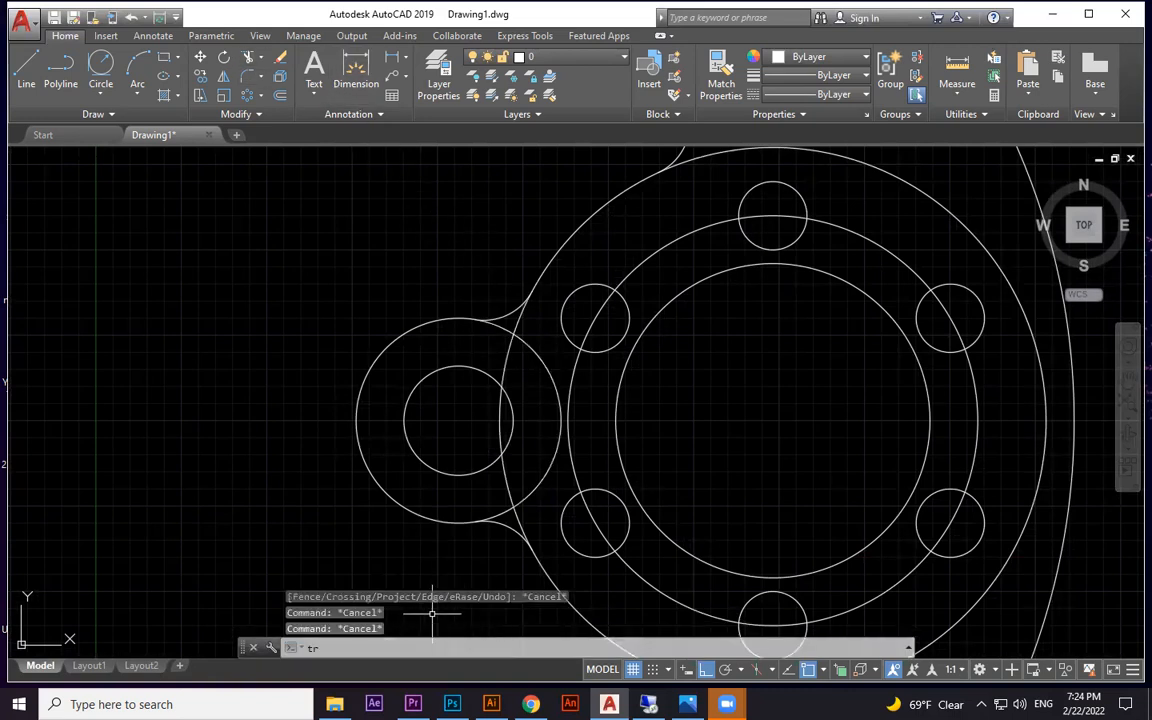
key("Return")
key("Return")
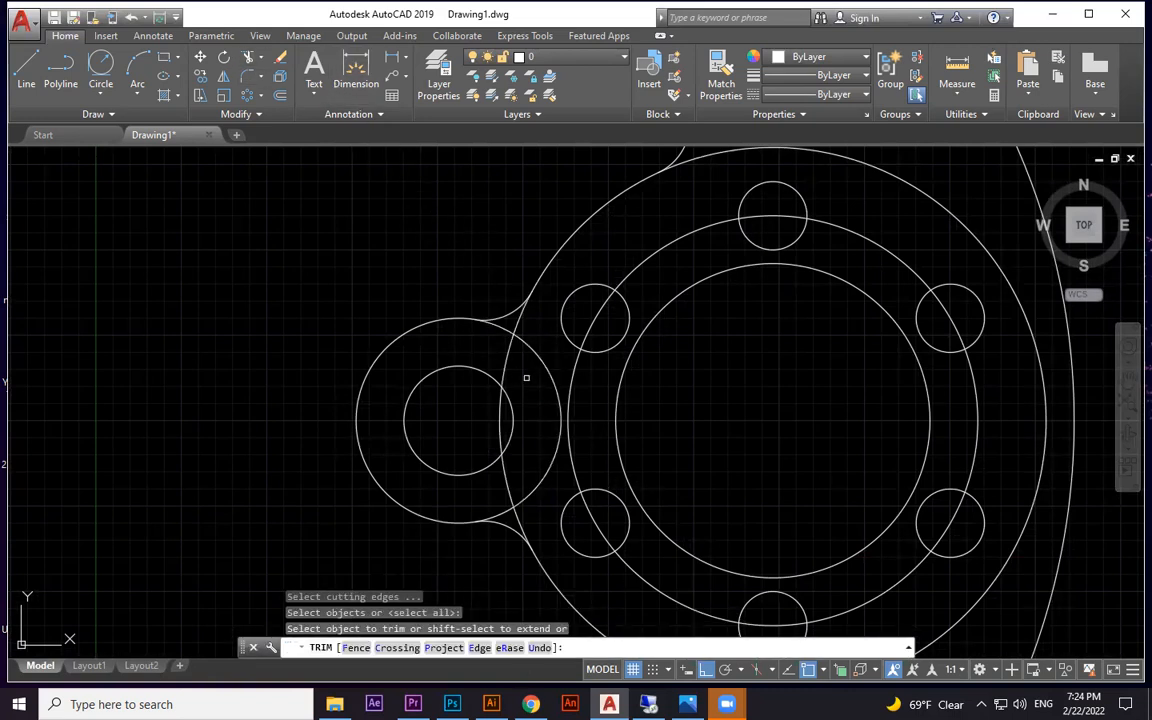
key("Escape")
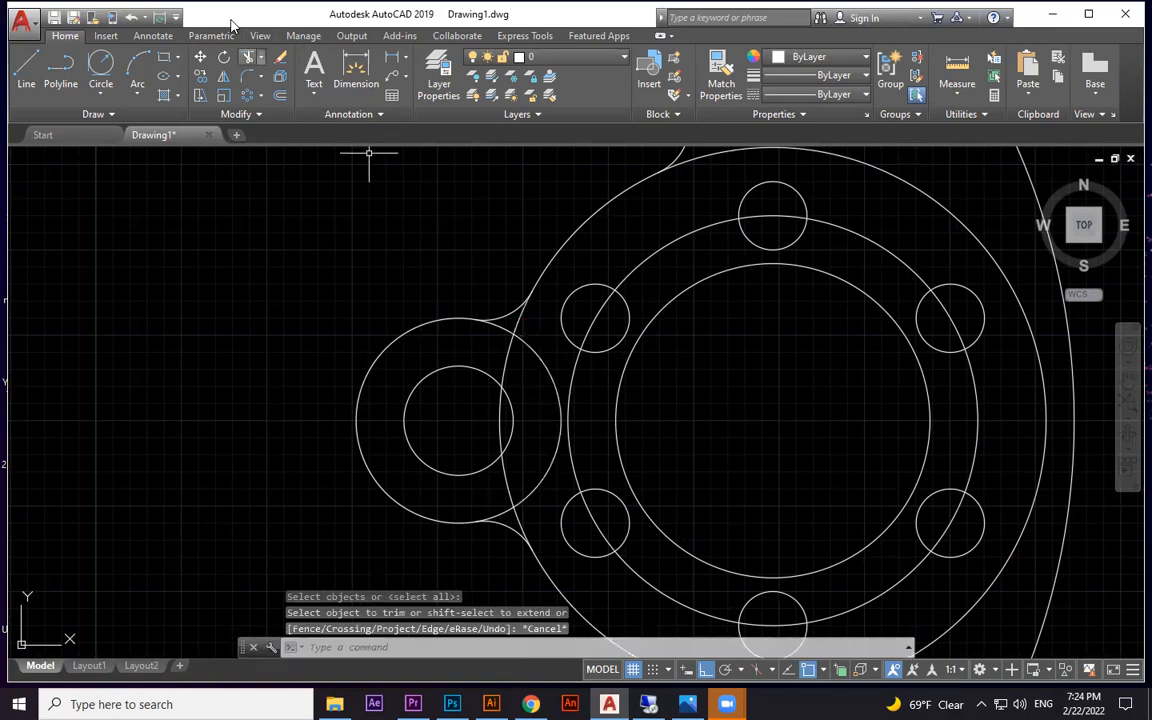
key("Return")
key("Return")
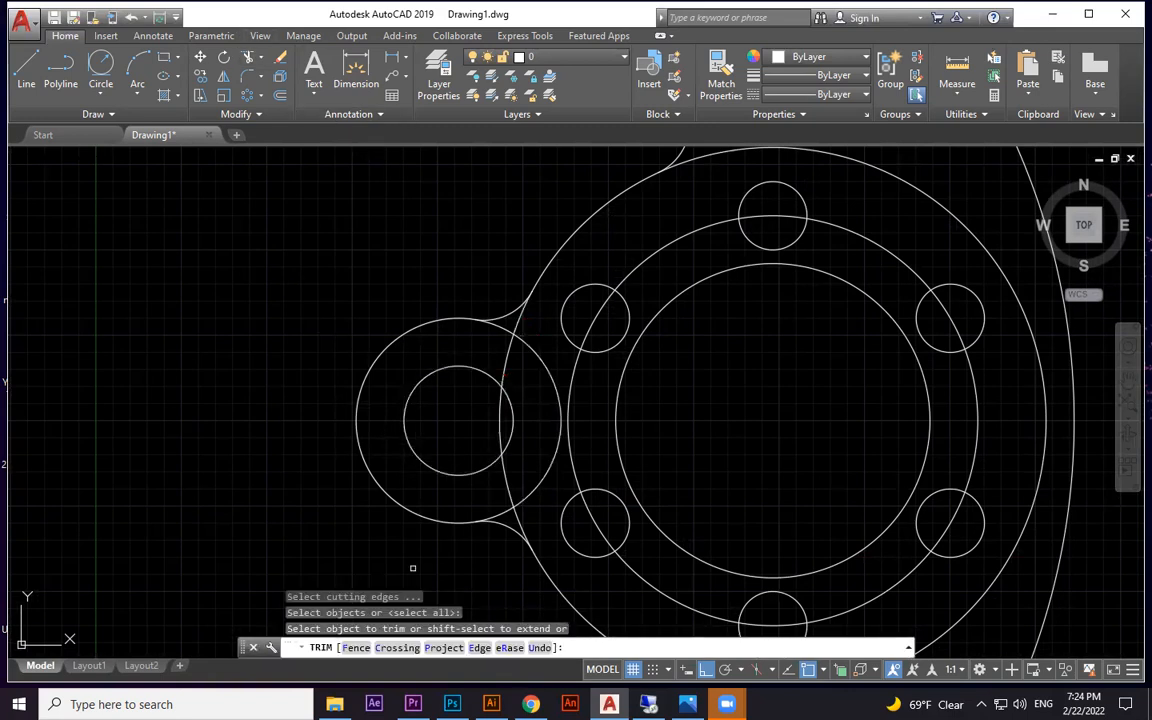
key("Escape")
key("Escape")
key("Escape")
Trim the overlapping arcs of the left lug's outer circle, the diameter 80 circle and the R100 arc inside the left lug, using all objects as cutting edges.
type("tr")
key("Return")
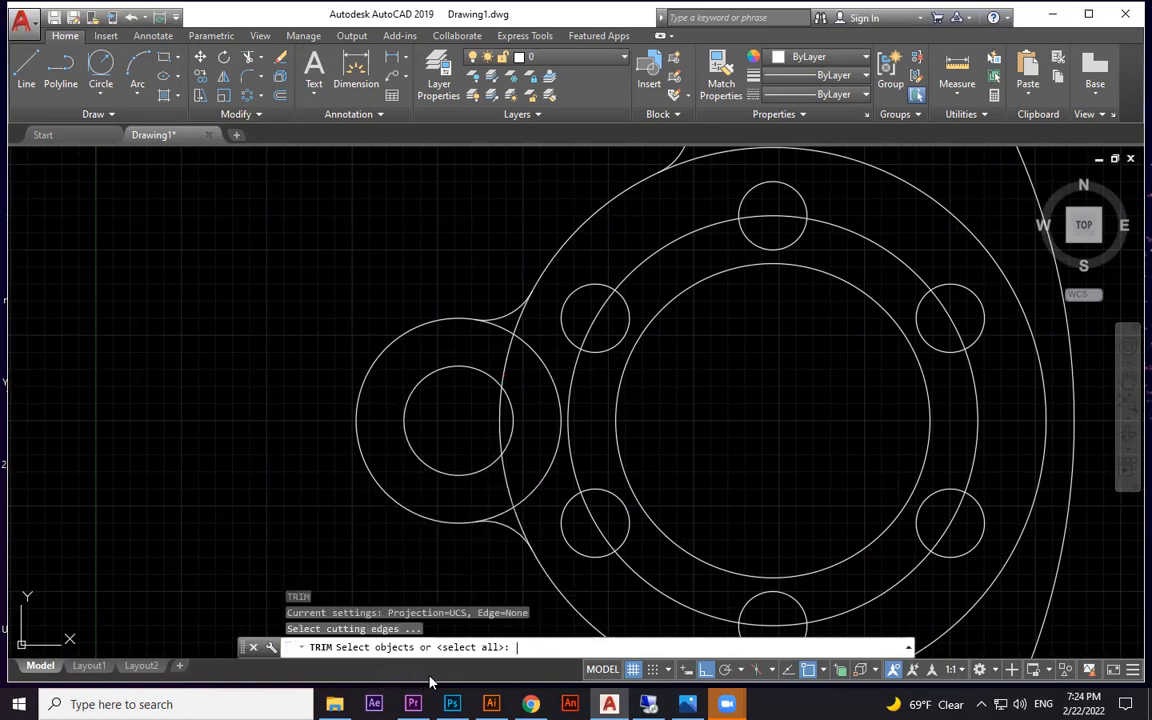
key("Return")
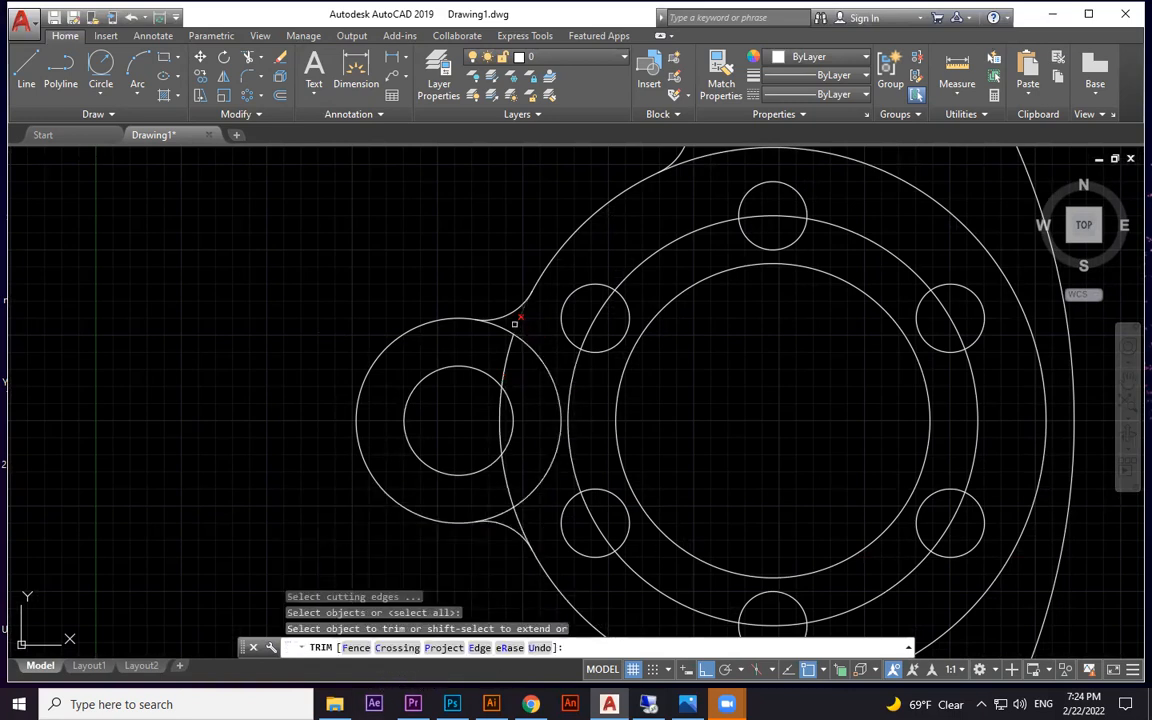
left_click(511, 322)
left_click(515, 338)
left_click(509, 348)
left_click(499, 410)
left_click(508, 472)
left_click(507, 491)
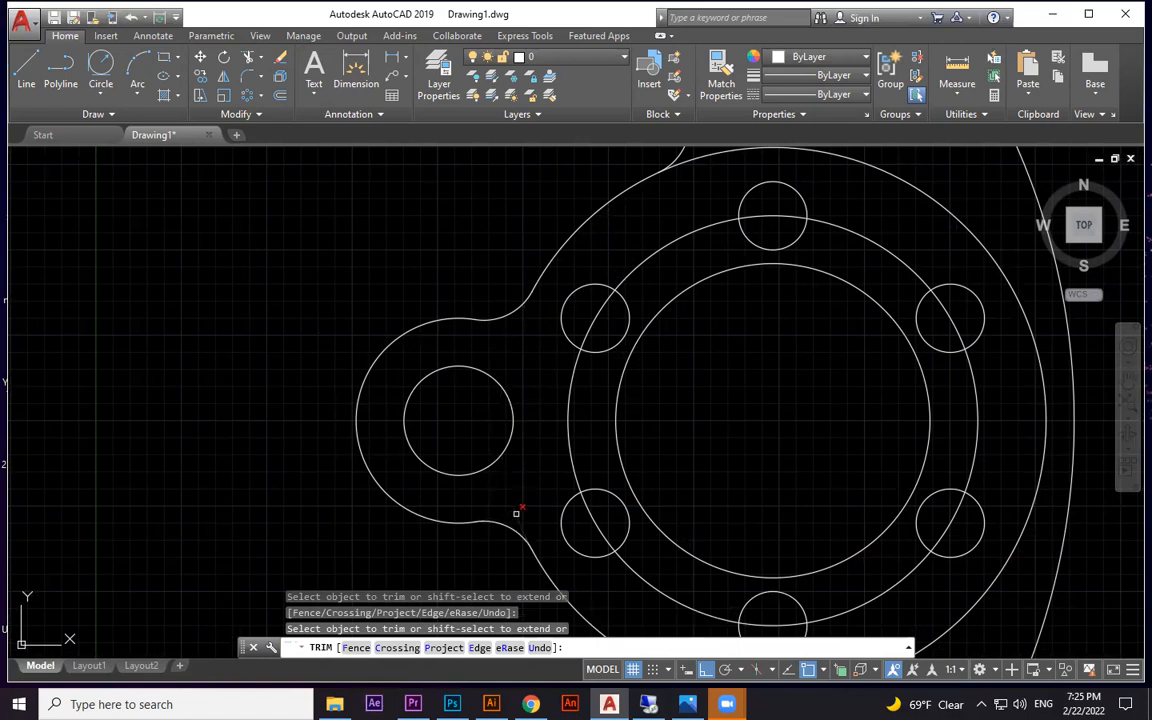
Trim away the rest of the diameter 80 circle between the upper and lower lugs on the plate's right side.
left_click(633, 501)
scroll(638, 504, "down", 2)
left_click(639, 504)
middle_click_drag(639, 504, 402, 414)
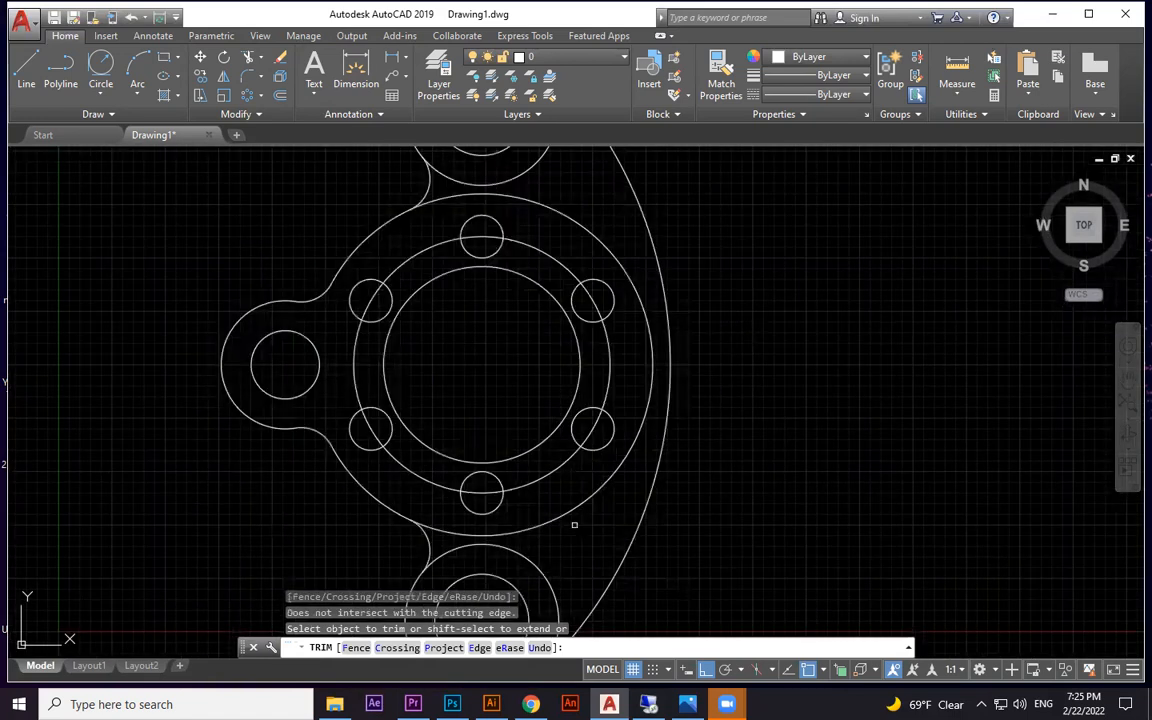
left_click(481, 535)
mouse_move(481, 535)
middle_mouse_down()
mouse_move(558, 427)
mouse_move(612, 543)
middle_mouse_up()
left_click(622, 472)
middle_click_drag(647, 374, 806, 435)
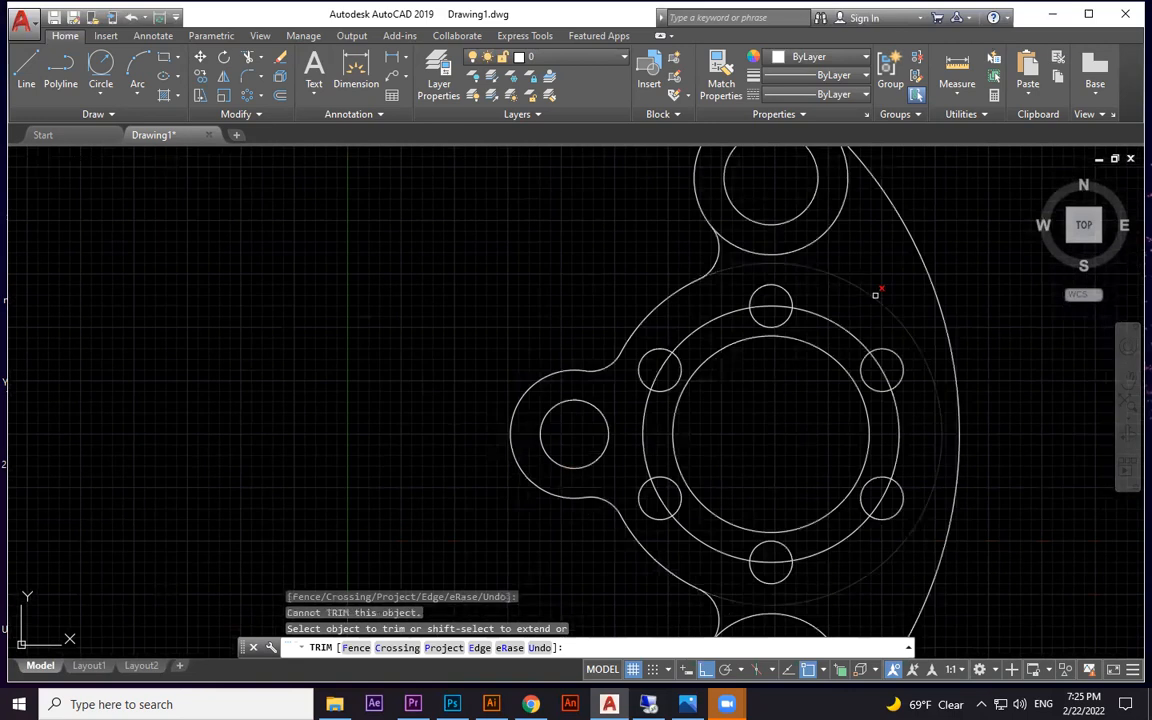
left_click(875, 295)
Trim the inward-facing arcs of the upper and lower lugs' outer circles so the plate outline is continuous, and end the Trim command.
scroll(864, 330, "down", 2)
left_click(771, 300)
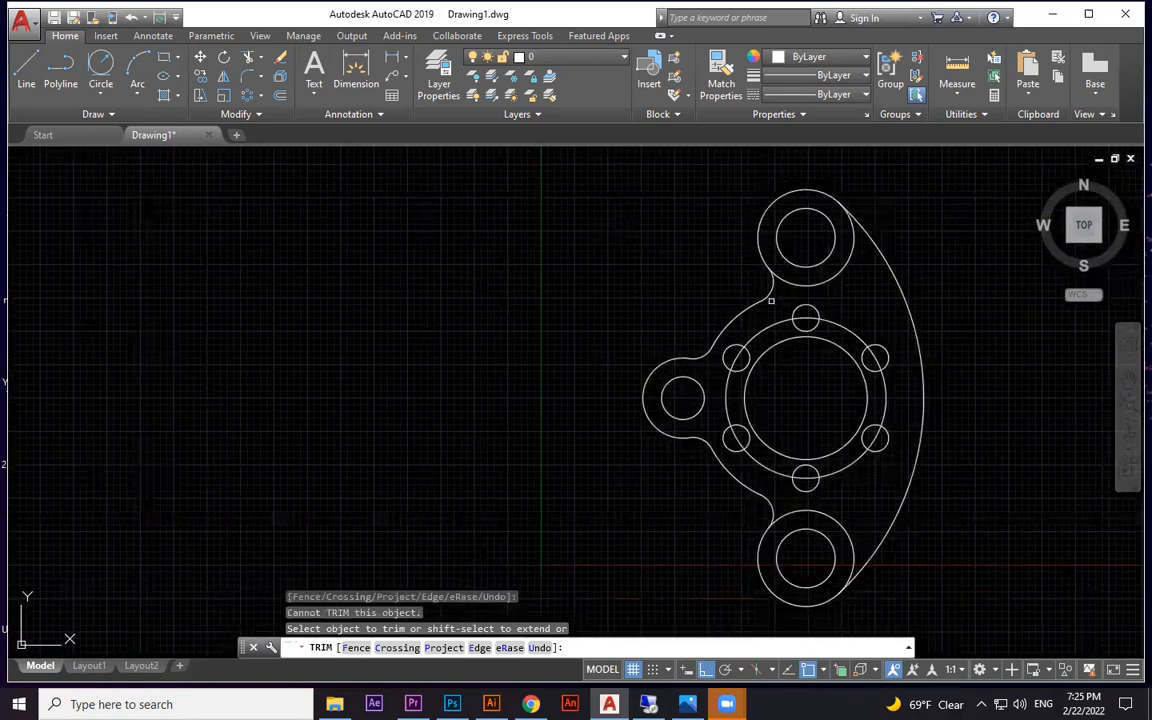
scroll(771, 300, "up", 4)
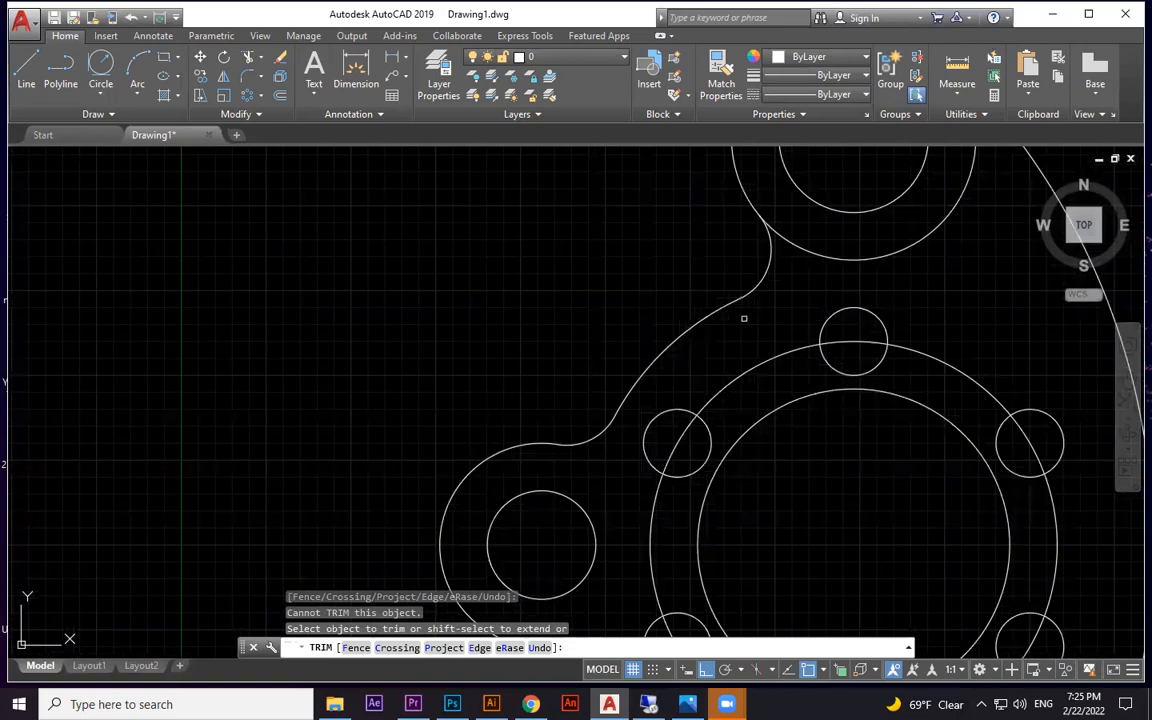
scroll(790, 380, "down", 2)
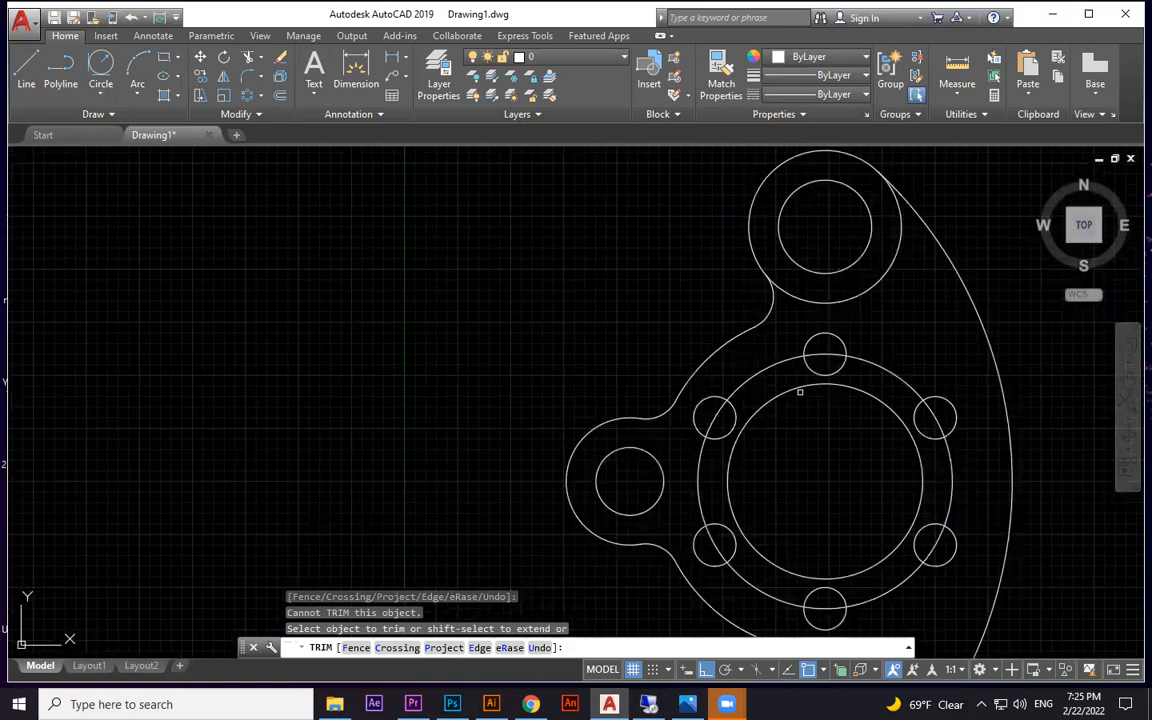
scroll(795, 388, "down", 2)
left_click(792, 387)
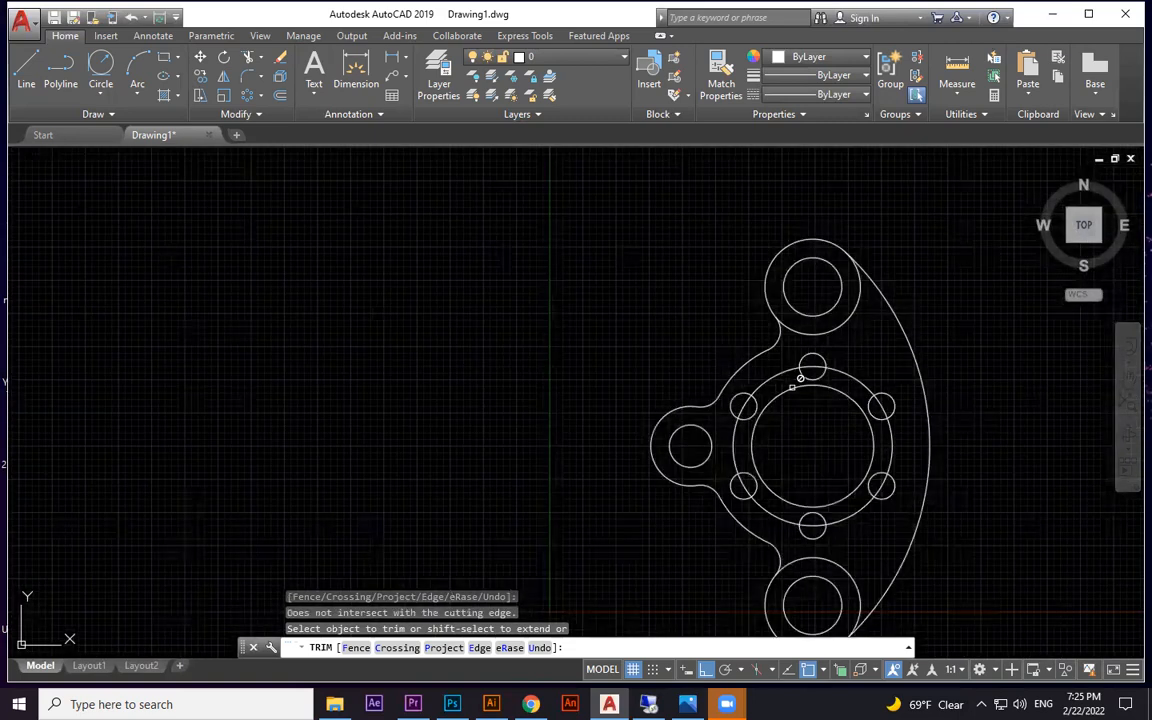
middle_click_drag(854, 575, 858, 512)
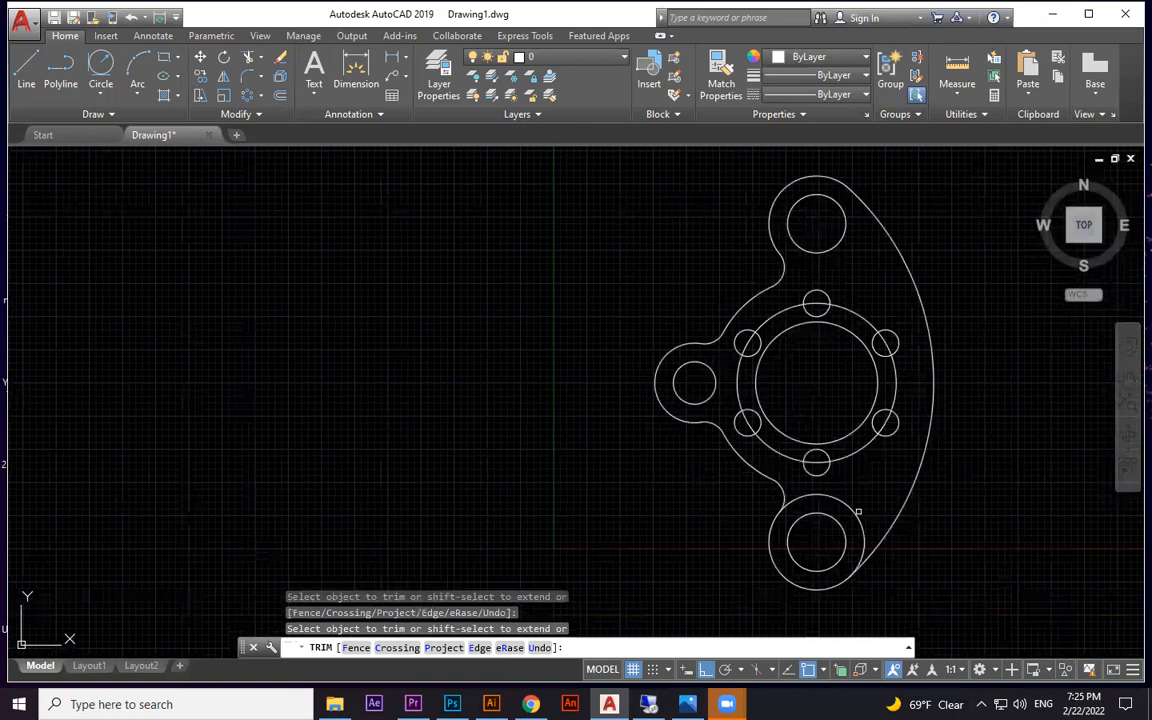
key("Escape")
Delete the pitch circle running through the centres of the six small holes.
left_click(873, 446)
key("Delete")
mouse_move(977, 448)
middle_mouse_down()
mouse_move(856, 457)
mouse_move(487, 430)
middle_mouse_up()
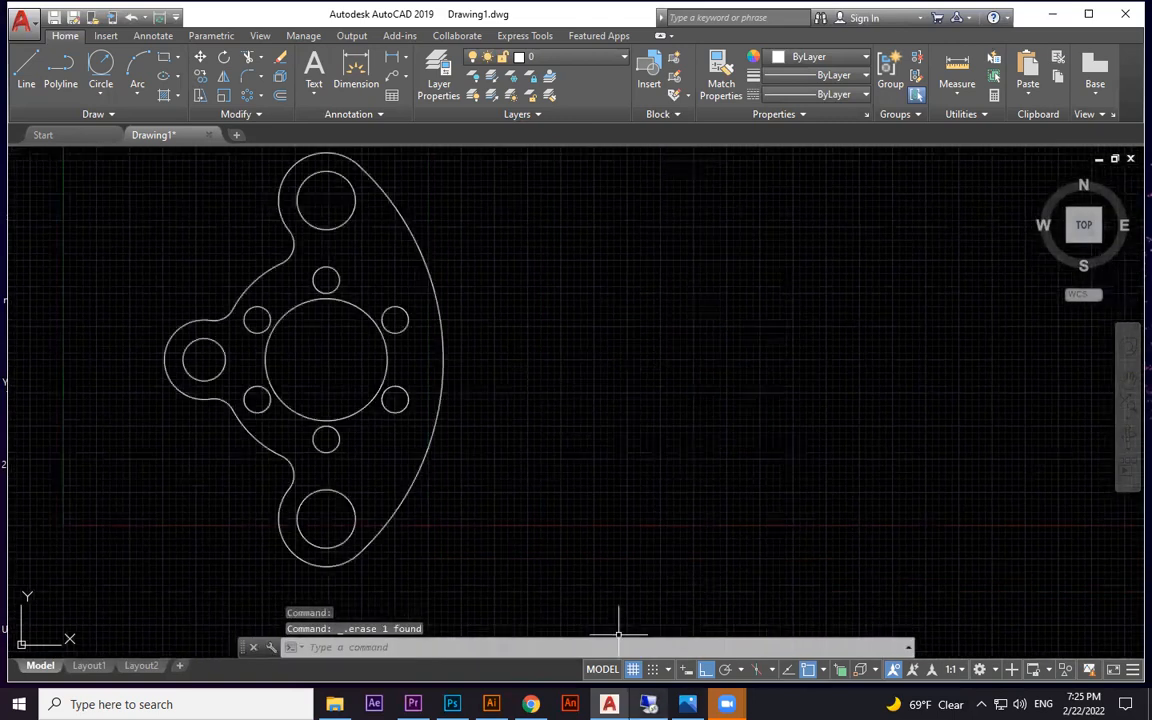
Switch to the reference image 6.jpeg in Photos, shrink its window beside the AutoCAD drawing, and frame the flange figure for comparison.
key("alt+Tab")
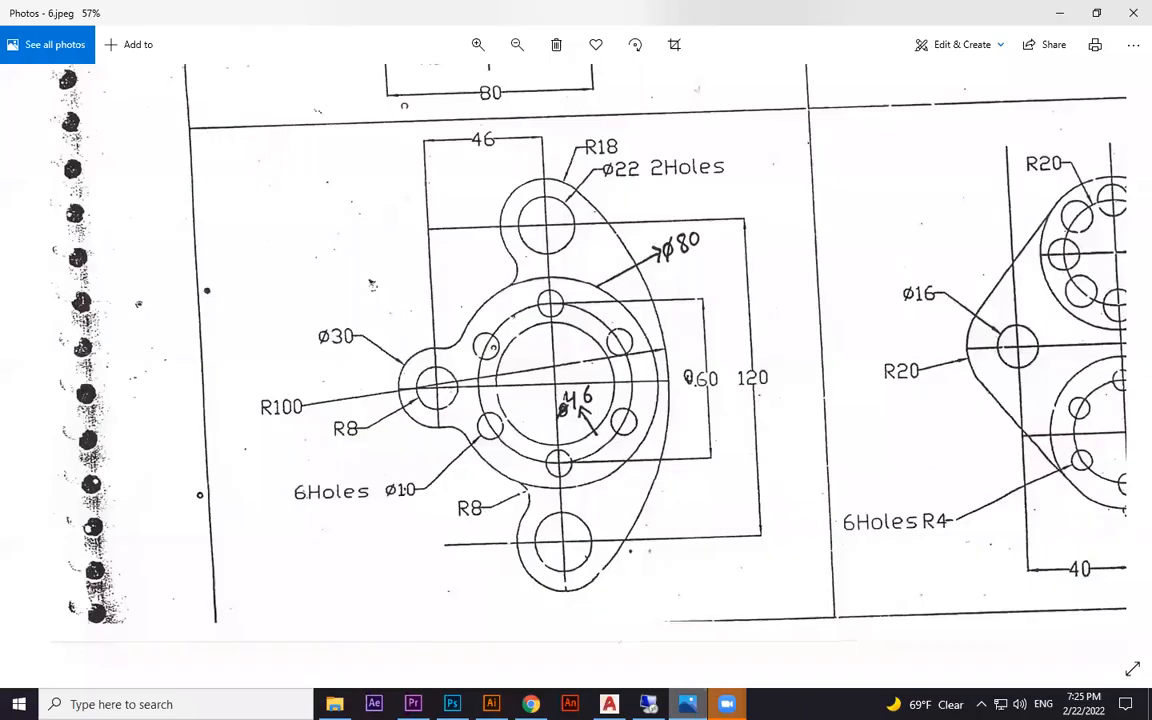
key("alt+Tab")
key("alt+Tab")
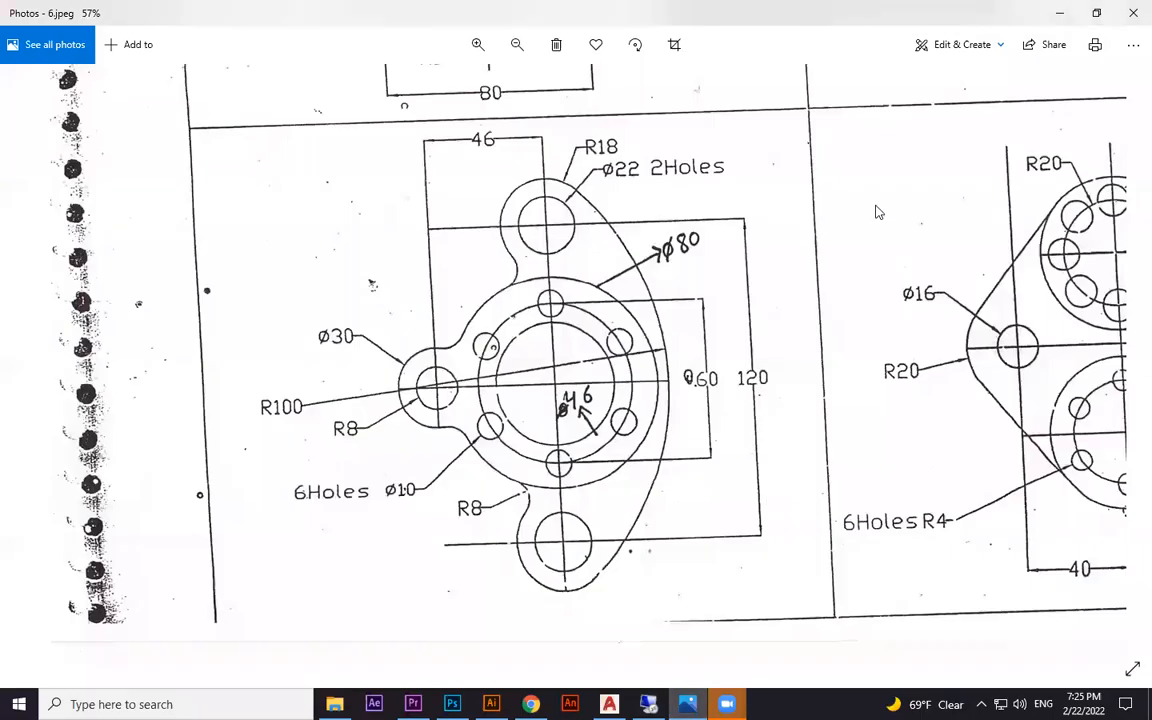
double_click(937, 20)
scroll(775, 372, "up", 3)
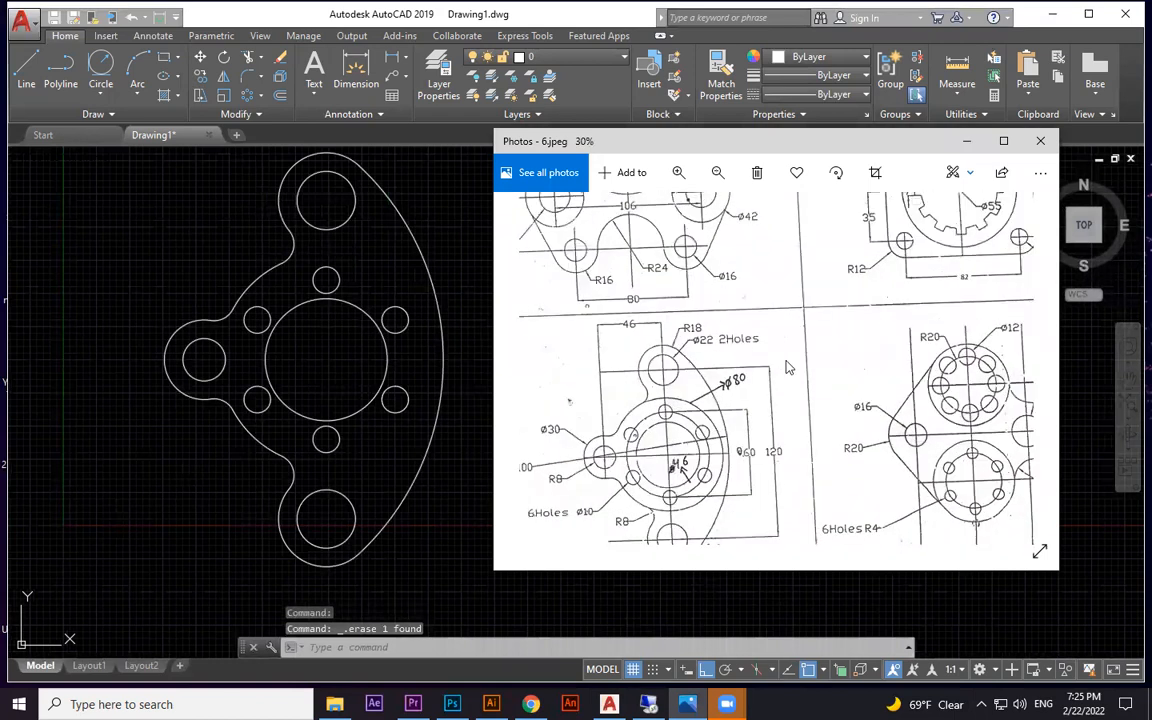
scroll(766, 373, "up", 3)
left_click_drag(786, 347, 832, 342)
scroll(811, 320, "down", 1)
left_click_drag(752, 312, 773, 309)
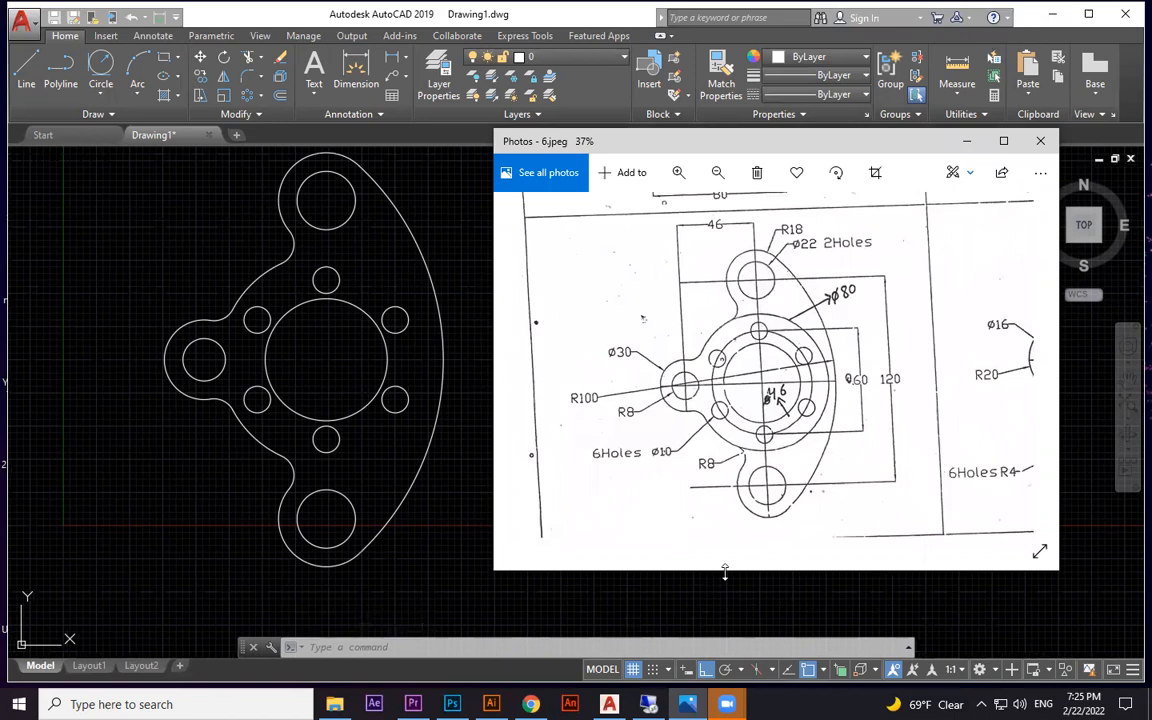
Make the photo window taller and enlarge the flange figure to examine its full outline and dimensions next to the drawing.
left_click_drag(722, 570, 722, 628)
scroll(763, 463, "up", 6)
left_click_drag(763, 463, 826, 405)
scroll(843, 397, "up", 1)
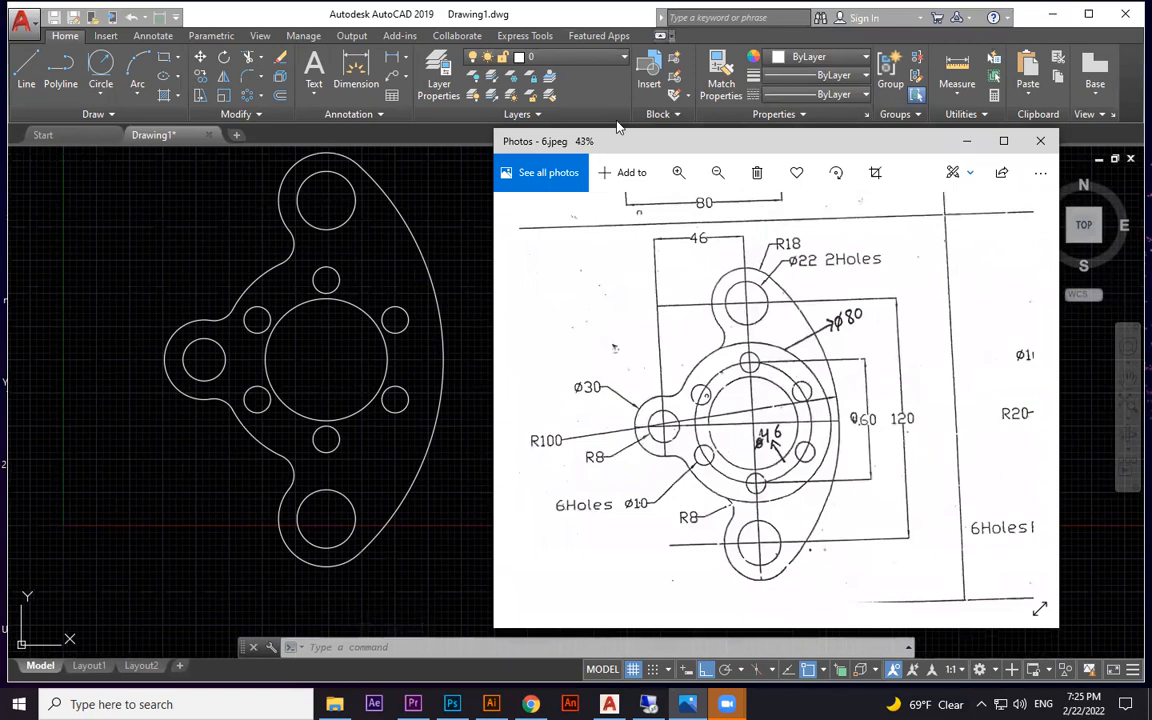